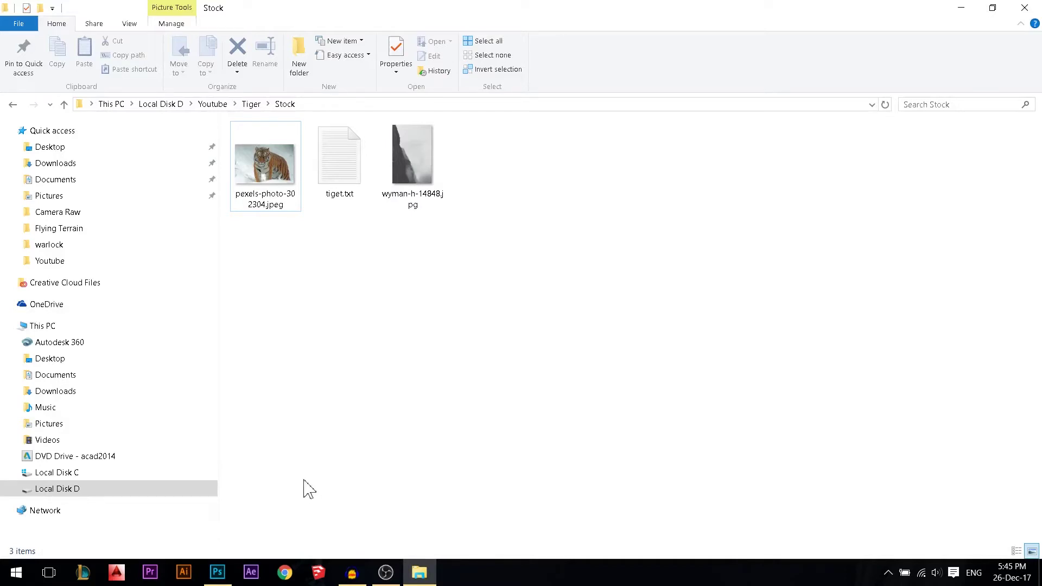
Open wyman-h-14848.jpg and pexels-photo-302304.jpeg from the Stock folder in Photoshop as separate documents
drag(421, 174, 322, 493)
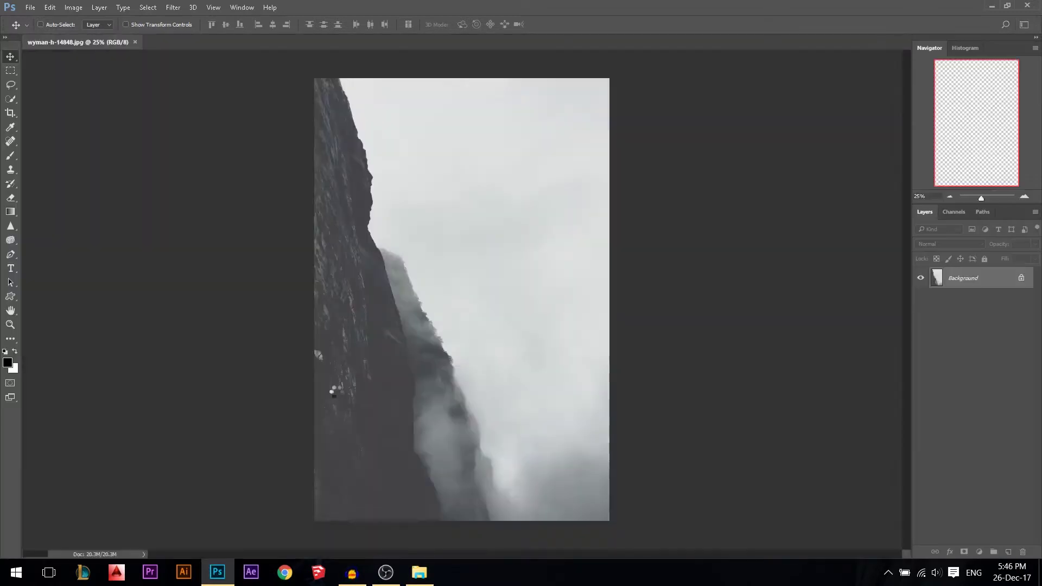
click(420, 573)
drag(274, 162, 260, 42)
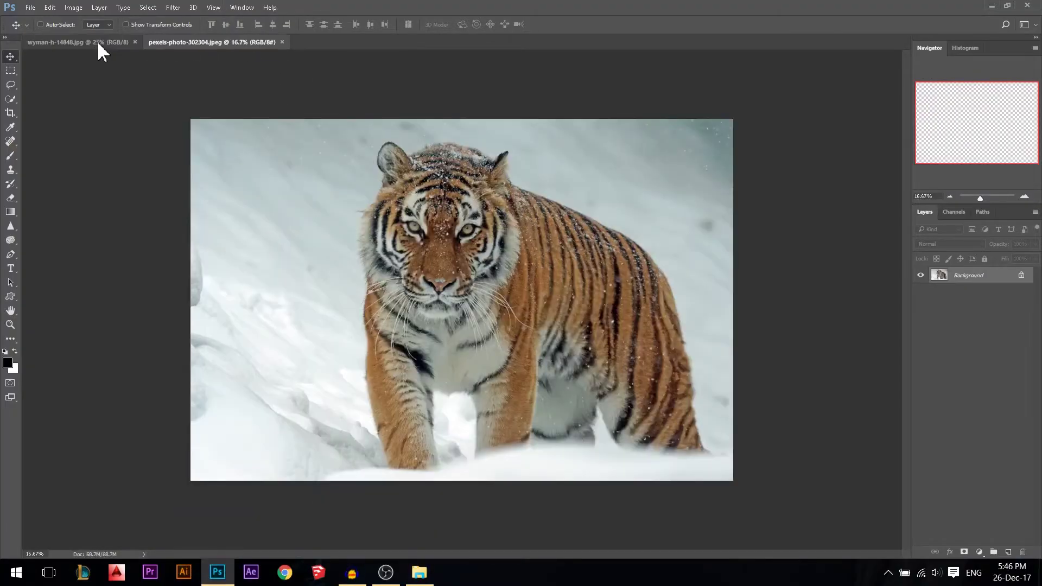
Crop the cliff photo by trimming its top and bottom edges equally and extending the canvas beyond the right edge of the image
click(97, 42)
scroll(555, 194, down, 2)
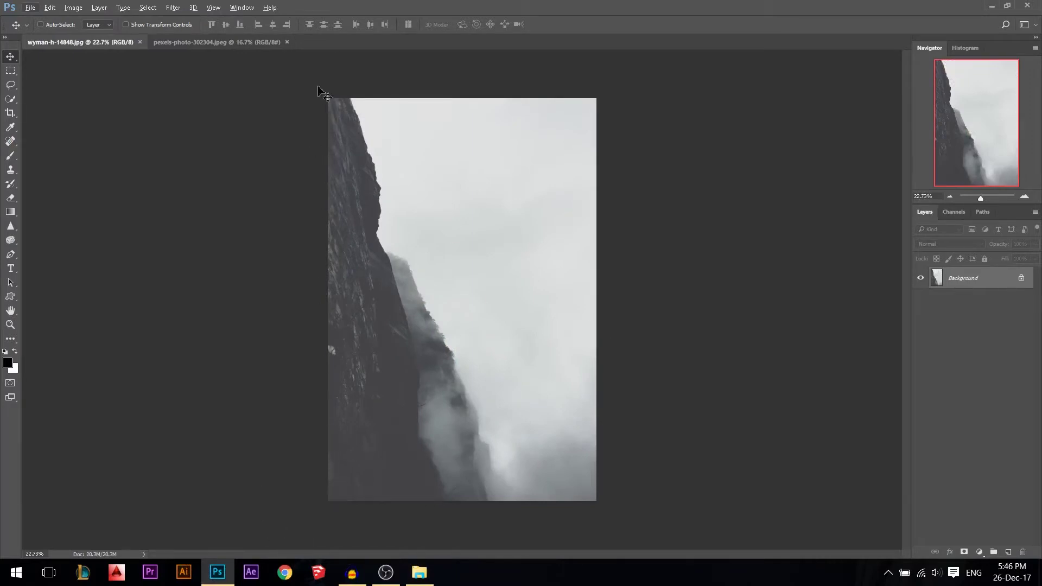
click(10, 112)
drag(463, 99, 463, 125)
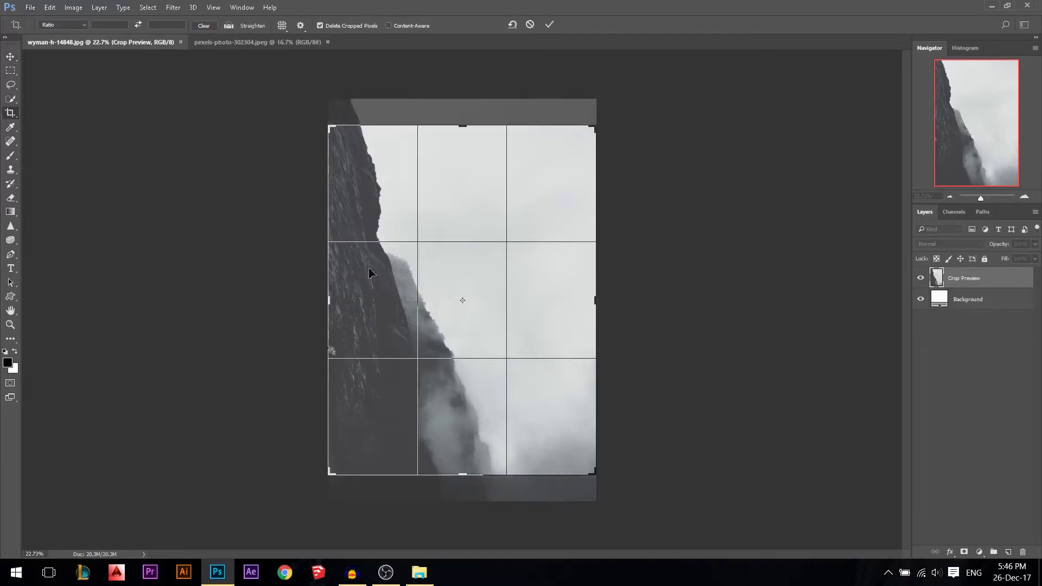
drag(329, 300, 324, 303)
drag(600, 305, 619, 304)
key(Return)
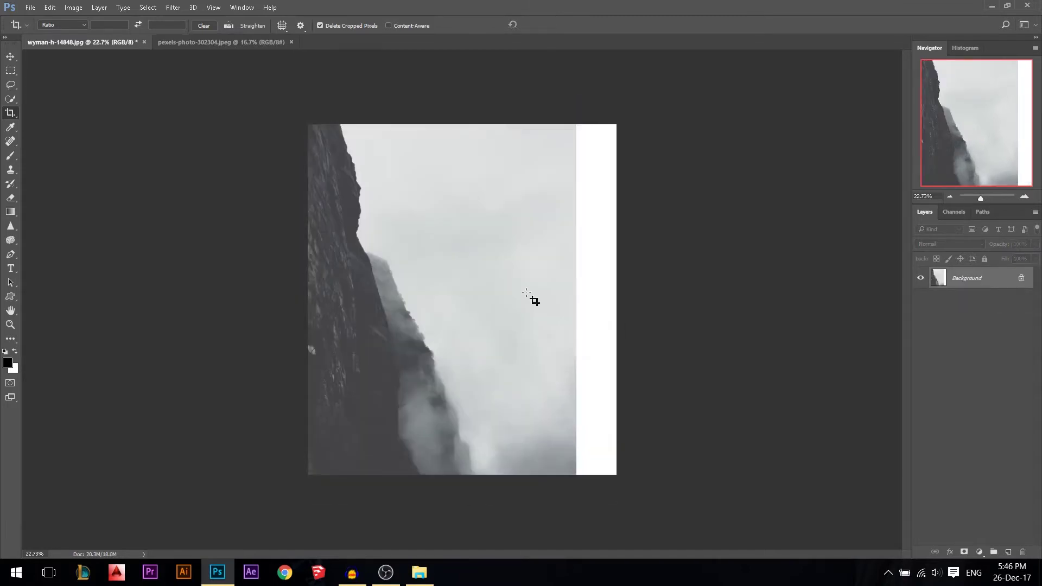
Unlock the cliff photo's background layer and select the empty white strip beside the image with the Magic Wand
right_click(11, 100)
click(35, 107)
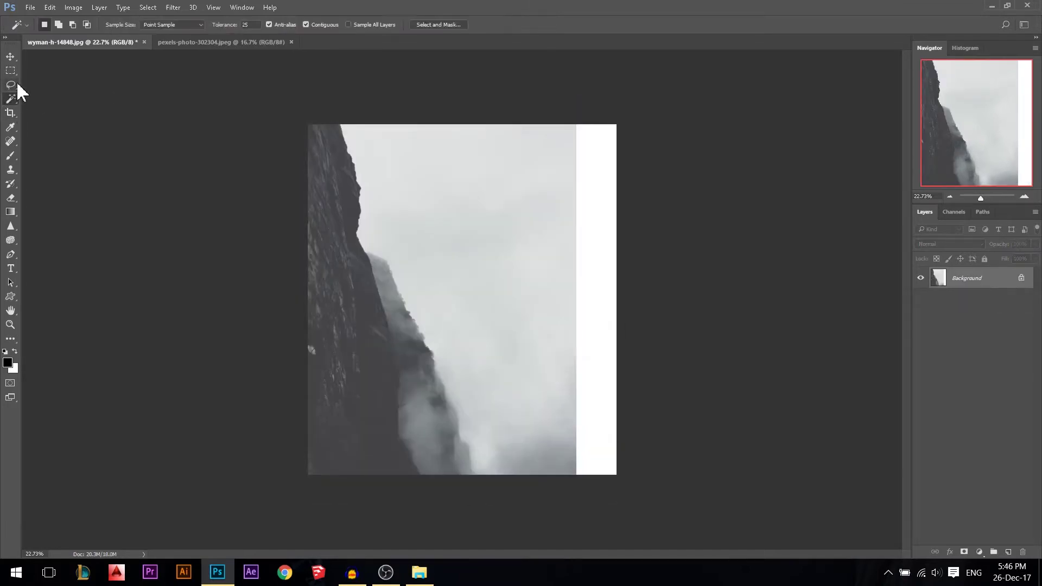
click(1022, 279)
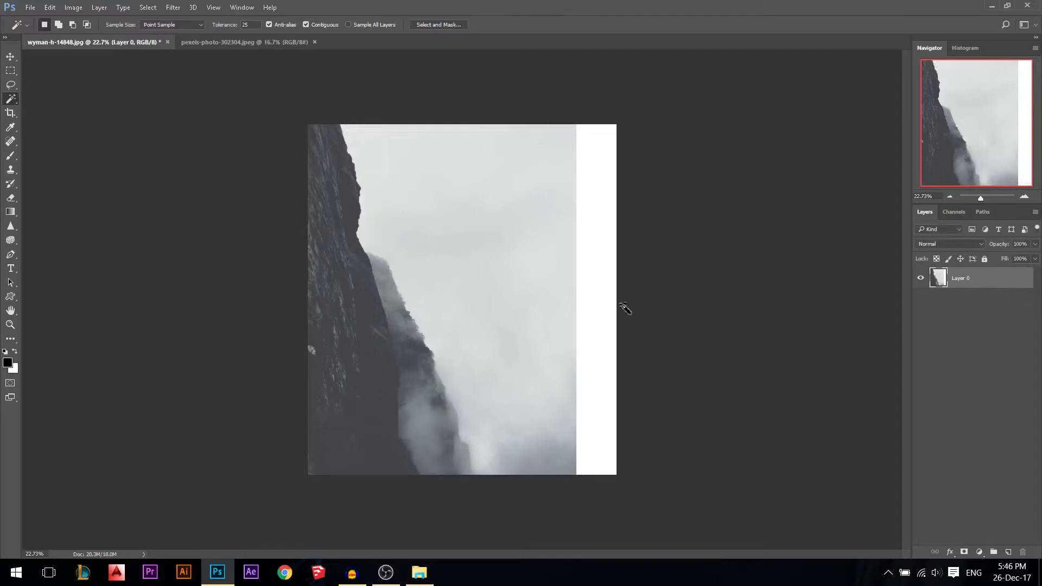
click(596, 262)
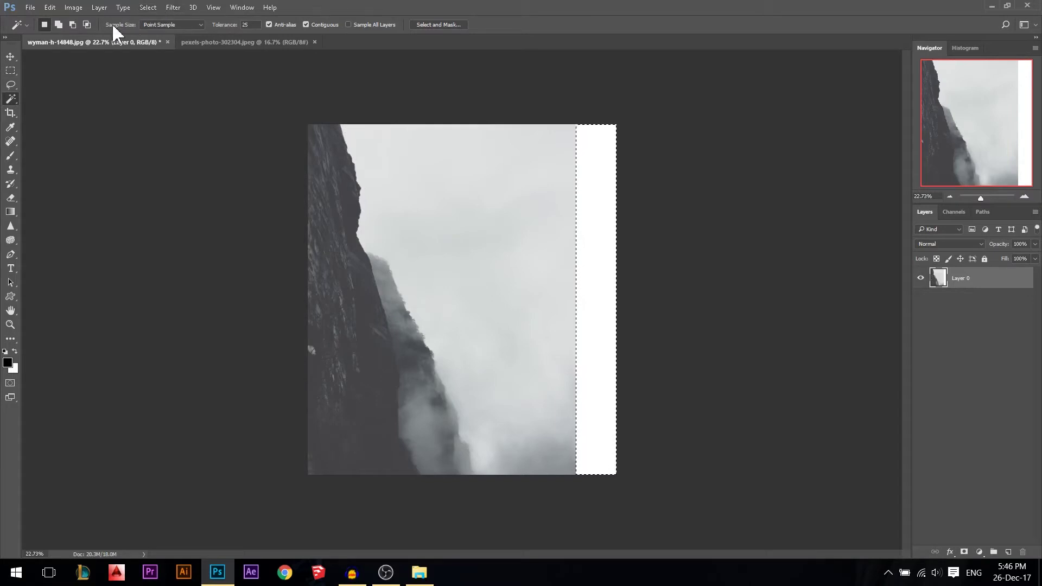
Fill the selected white strip using Content-Aware contents to extend the cloudy sky, and clear the selection
key(shift)
key(shift+BackSpace)
drag(461, 148, 429, 177)
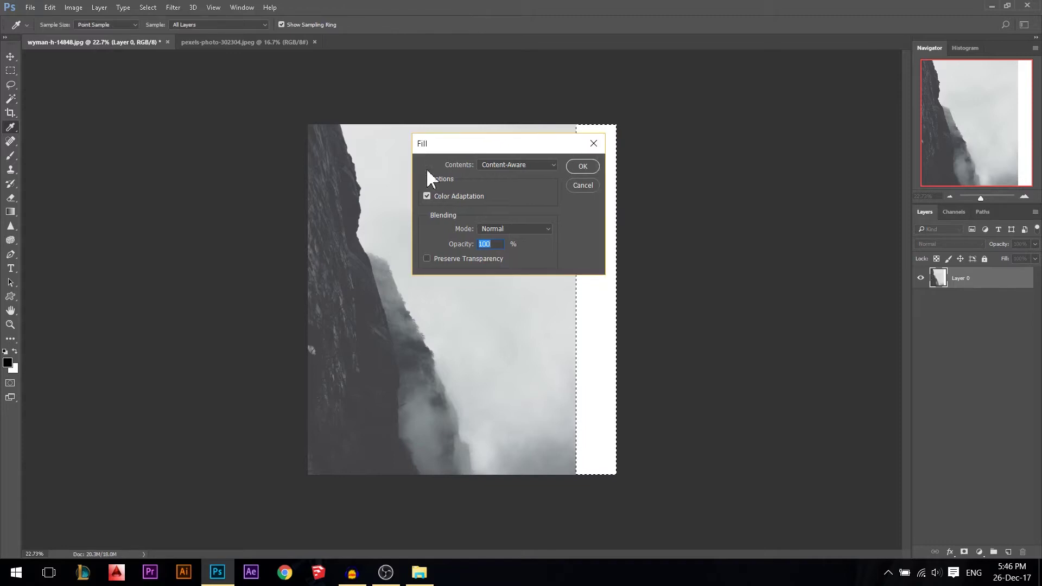
click(515, 164)
click(518, 207)
click(581, 169)
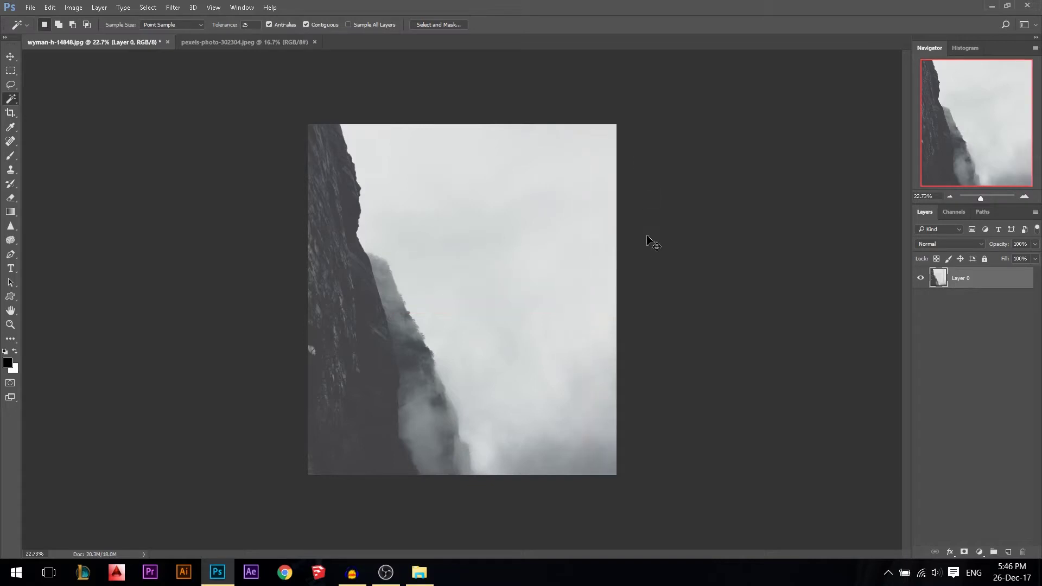
key(ctrl+plus)
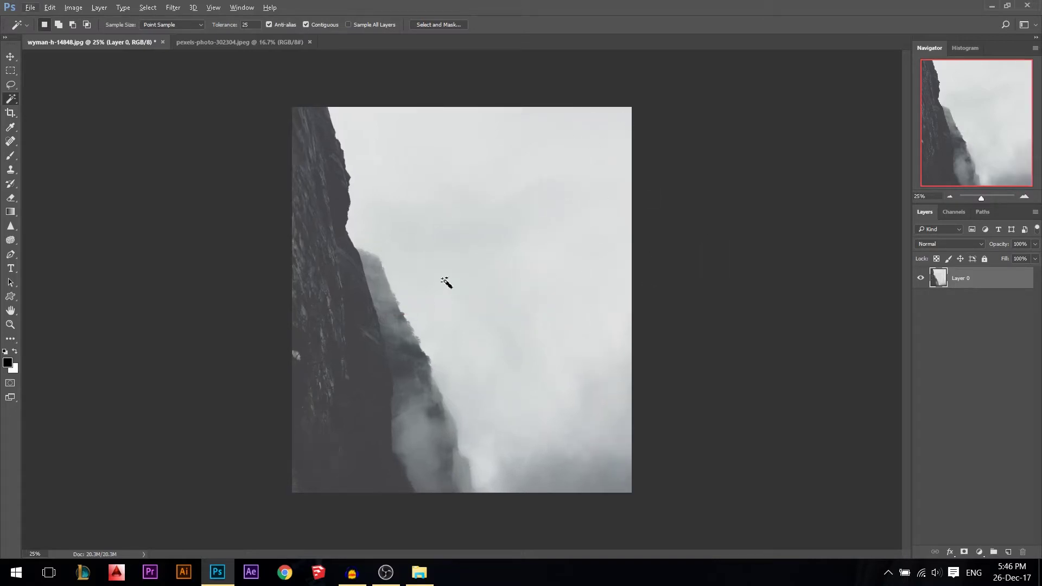
key(ctrl+minus)
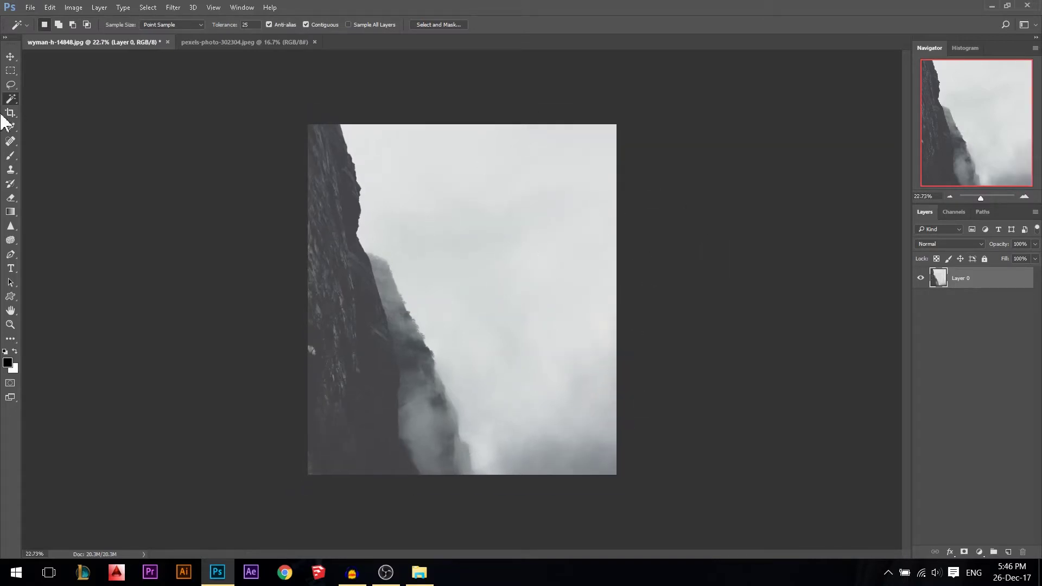
click(11, 57)
key(ctrl+plus)
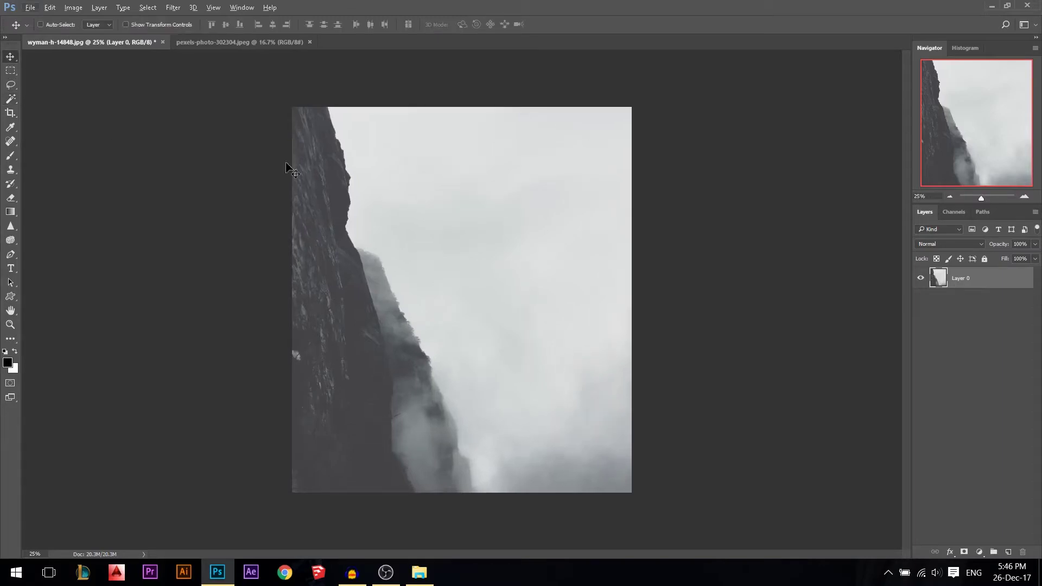
Select the whole tiger in pexels-photo-302304.jpeg with the Quick Selection tool, including its head, chest, legs and belly
click(220, 43)
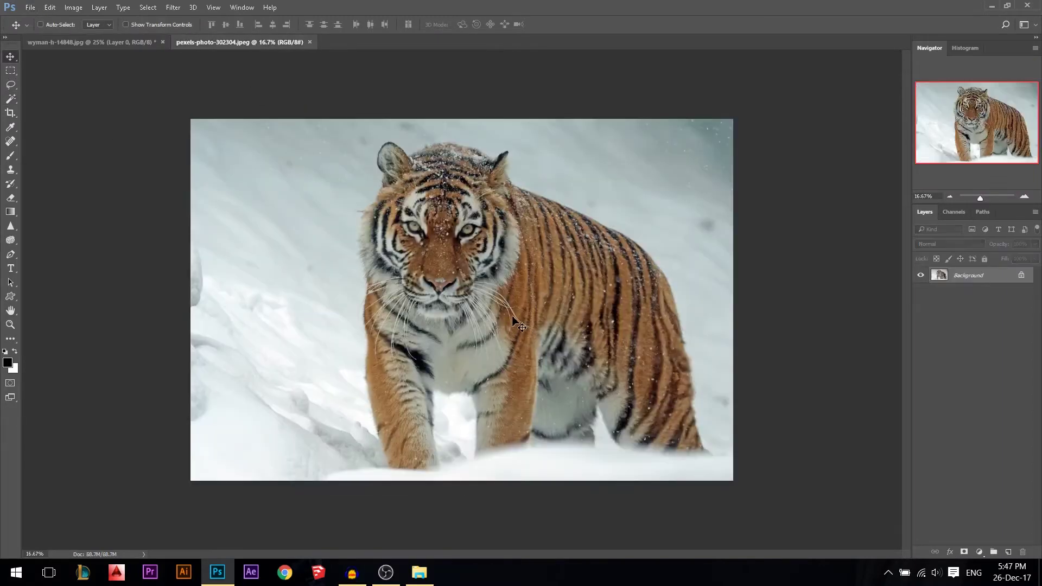
key(ctrl+0)
right_click(11, 99)
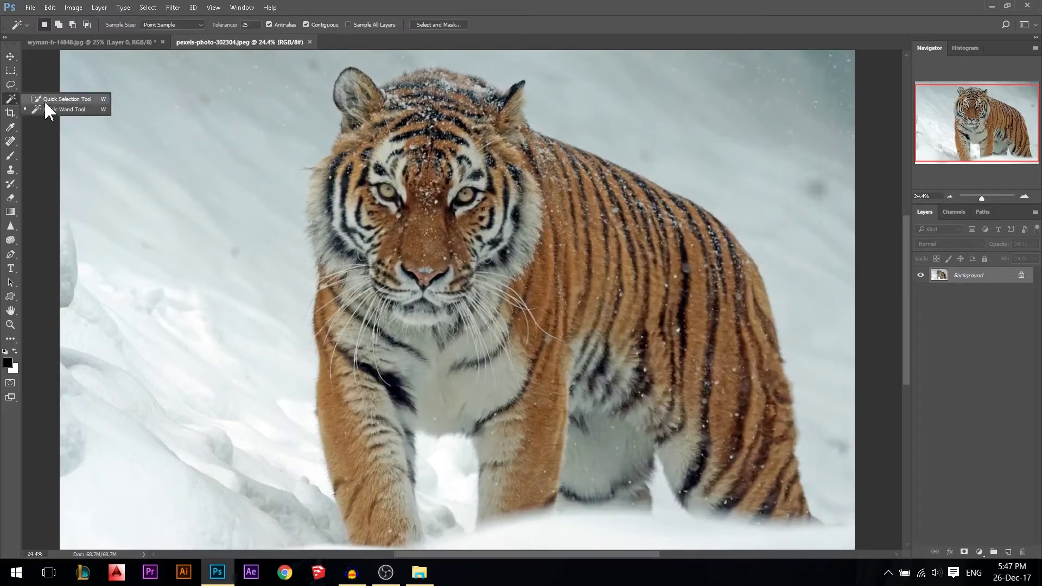
click(48, 100)
scroll(408, 171, down, 1)
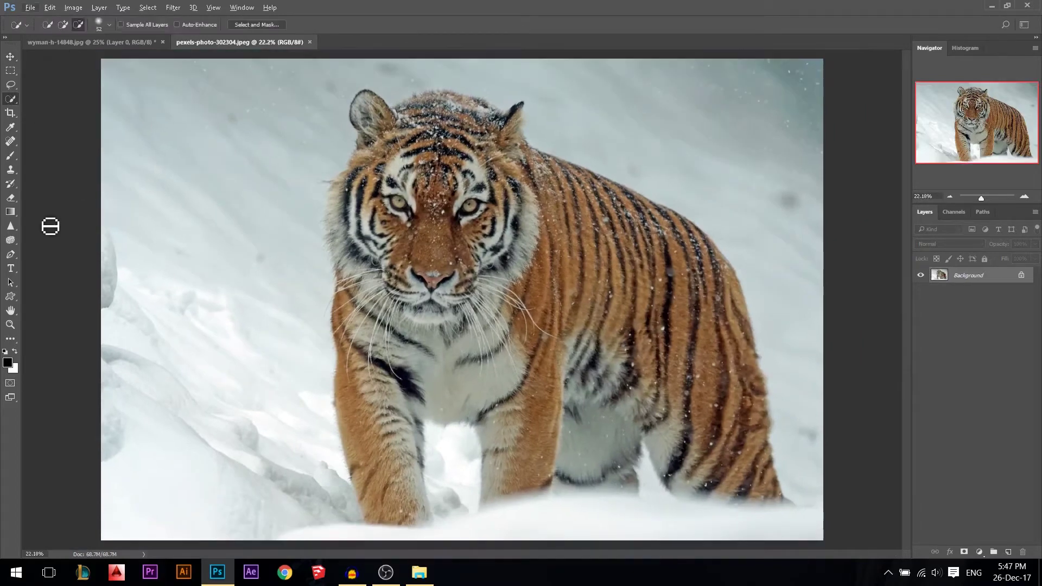
scroll(591, 274, down, 1)
drag(593, 263, 606, 263)
click(47, 24)
drag(588, 438, 579, 399)
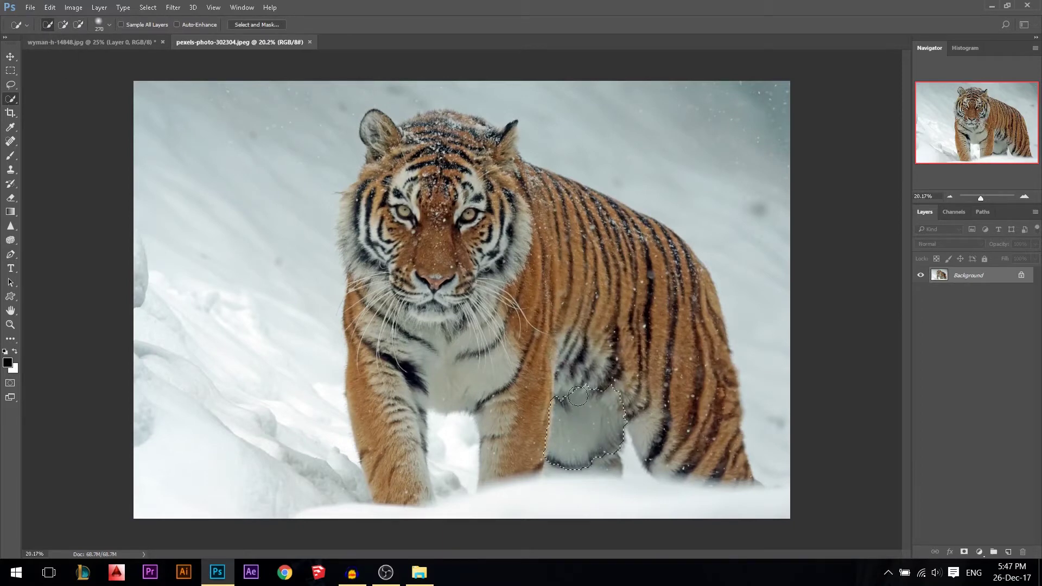
mouse_move(579, 342)
mouse_down()
mouse_move(652, 384)
mouse_move(681, 425)
mouse_move(724, 453)
mouse_move(706, 382)
mouse_move(666, 308)
mouse_move(579, 239)
mouse_move(475, 188)
mouse_move(436, 195)
mouse_move(478, 171)
mouse_move(489, 148)
mouse_move(460, 138)
mouse_move(484, 126)
mouse_move(413, 136)
mouse_move(450, 125)
mouse_move(396, 153)
mouse_move(377, 133)
mouse_move(387, 171)
mouse_move(369, 260)
mouse_move(375, 412)
mouse_move(416, 493)
mouse_up()
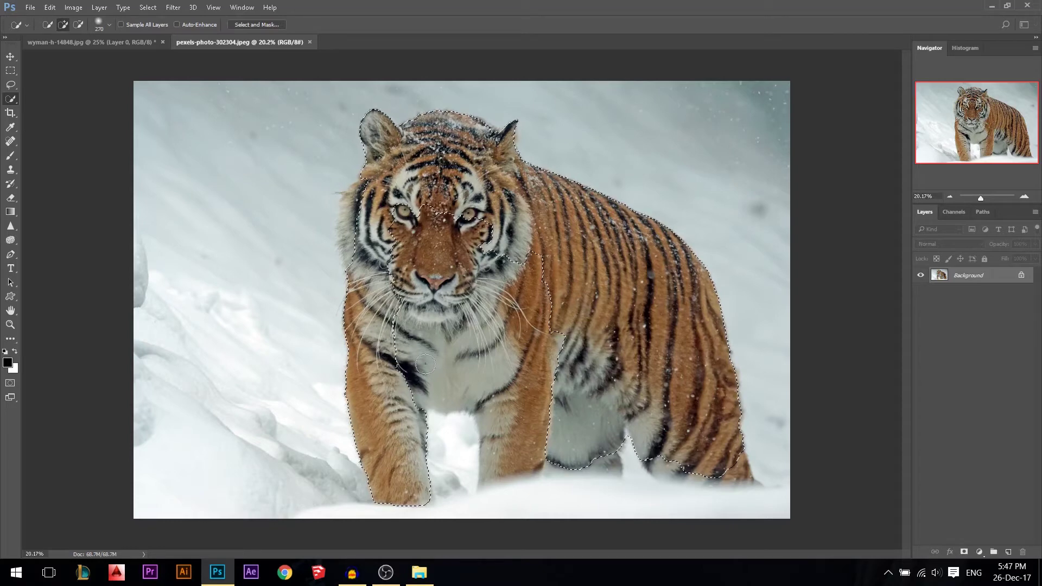
drag(414, 352, 455, 353)
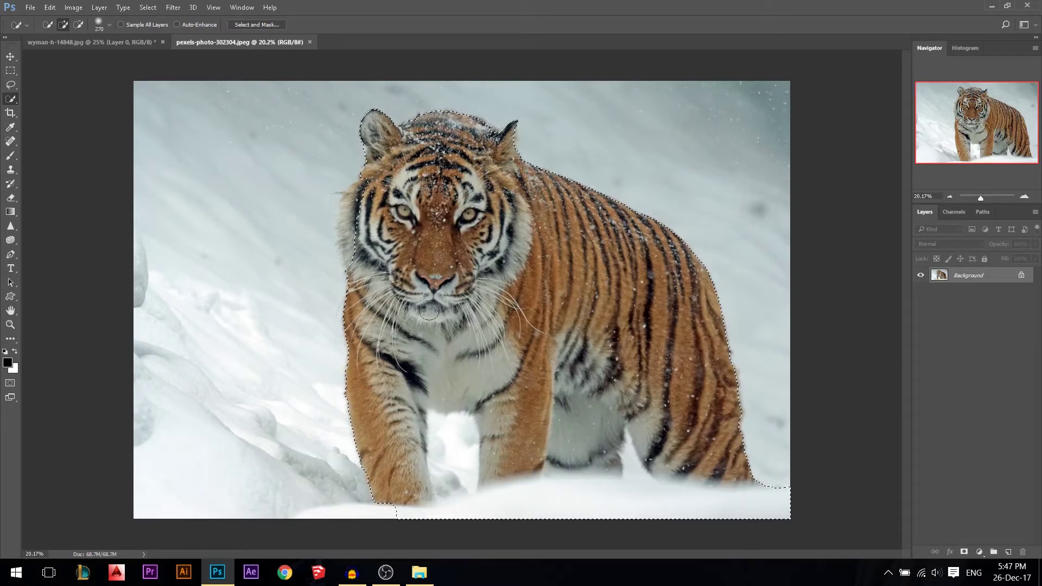
drag(359, 194, 354, 255)
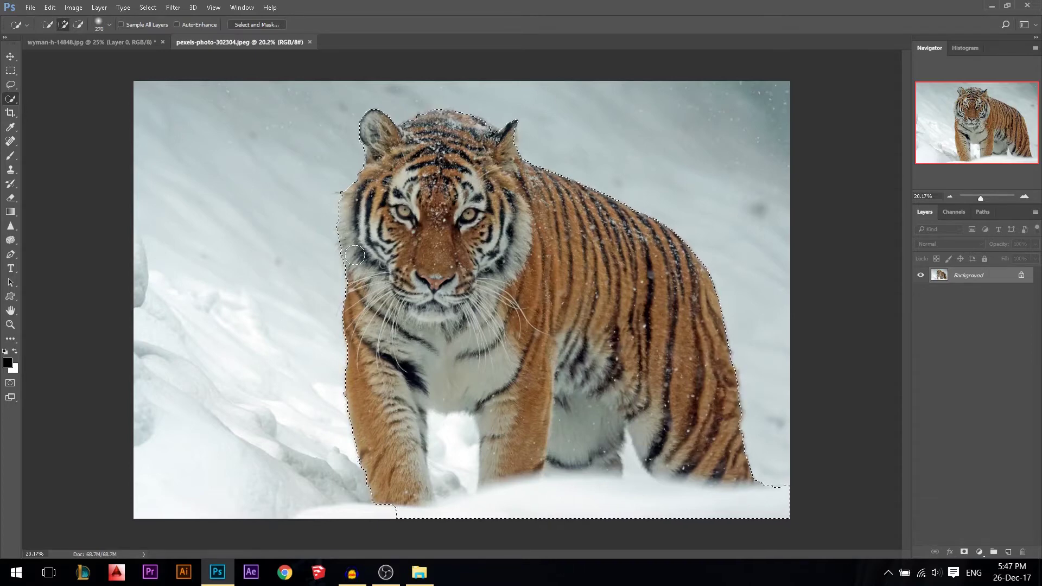
Subtract the snow below the tiger's feet from the selection and turn the selection into a layer mask
alt+right_click(638, 506)
mouse_move(781, 514)
mouse_down()
mouse_move(516, 511)
mouse_move(402, 524)
mouse_up()
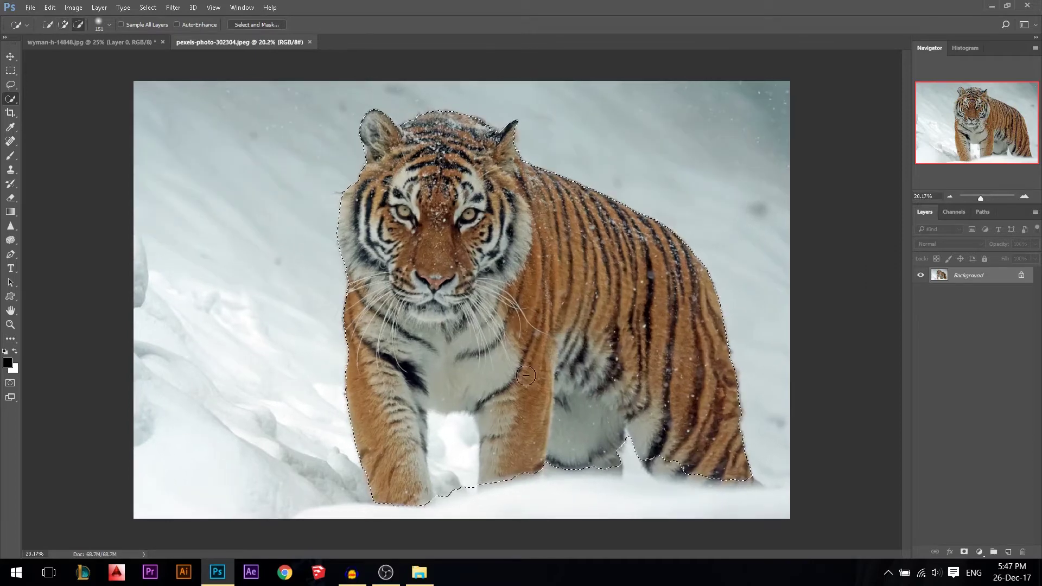
click(964, 552)
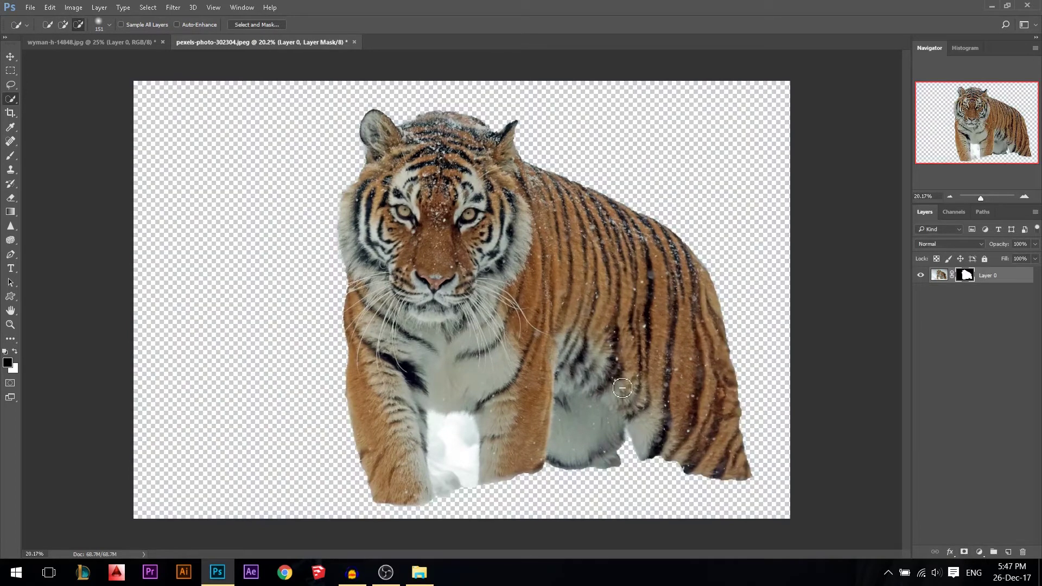
Open the tiger's layer mask in Select and Mask with the Refine Edge Brush, and set the view to On White
scroll(510, 345, up, 3)
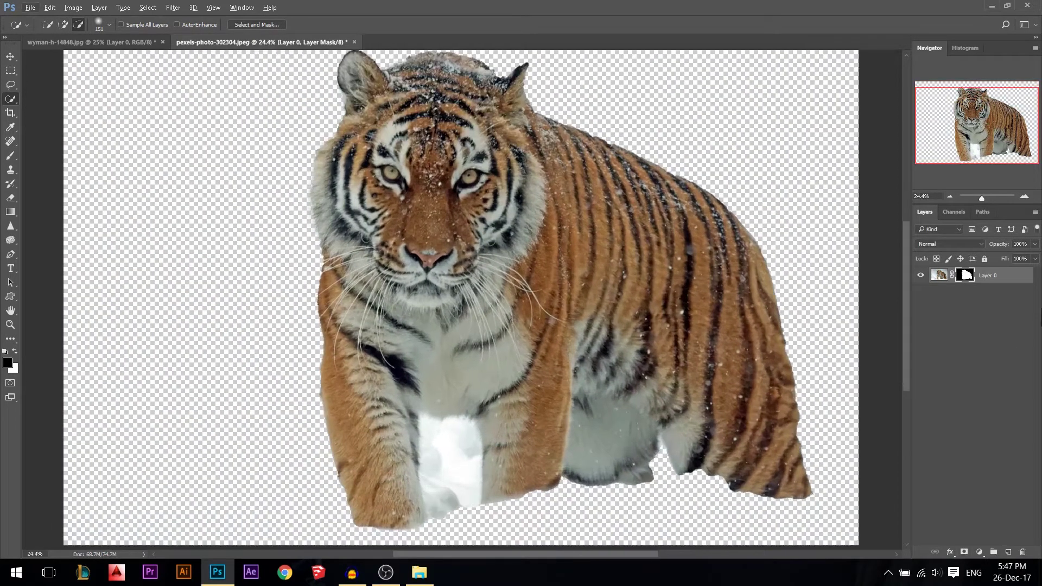
right_click(966, 275)
click(926, 373)
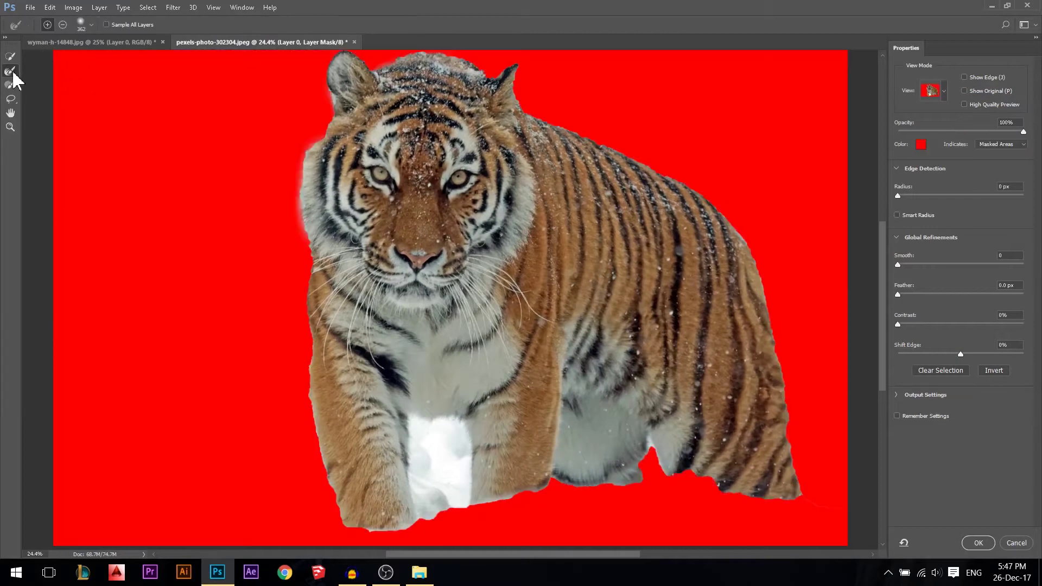
scroll(250, 160, down, 1)
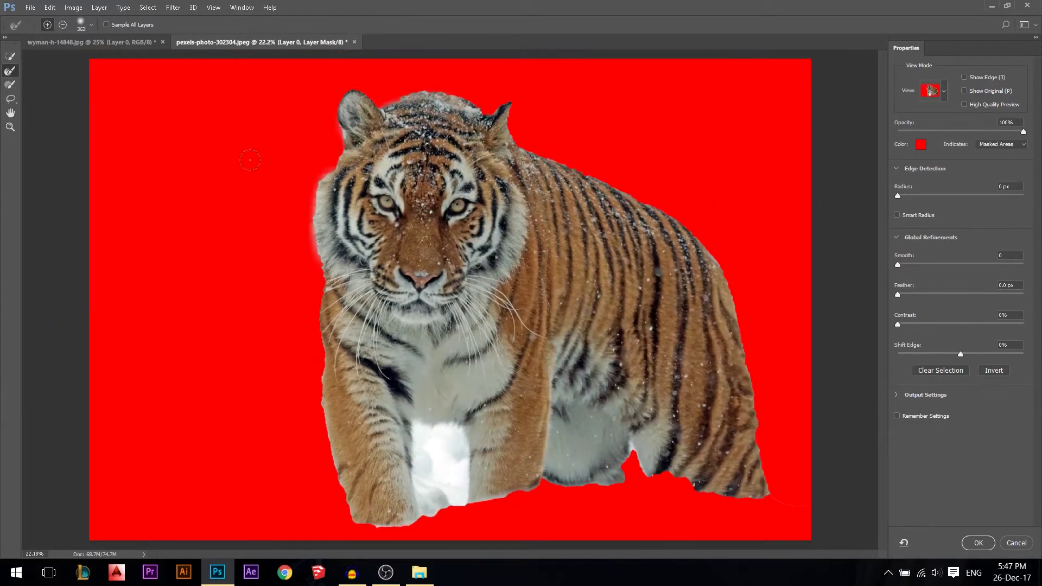
click(930, 91)
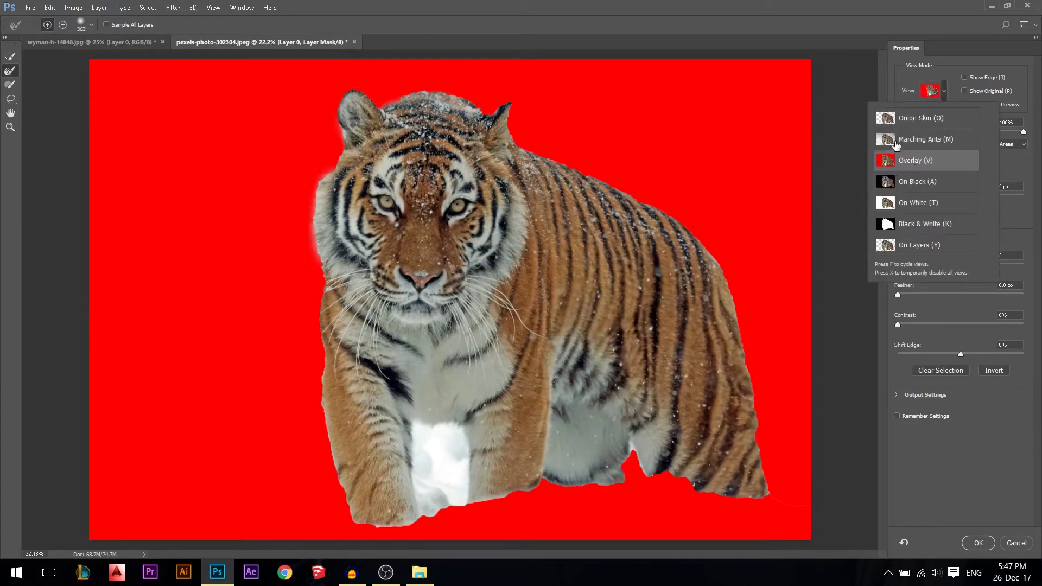
click(903, 203)
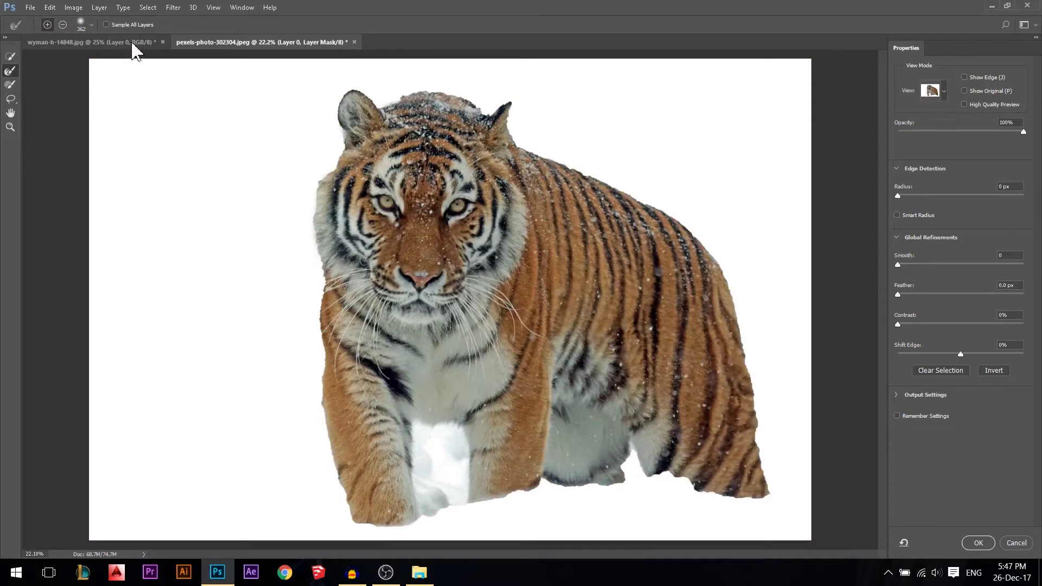
Refine the fur edge along the left side of the tiger's face and front leg with a 136 px brush
drag(292, 172, 285, 264)
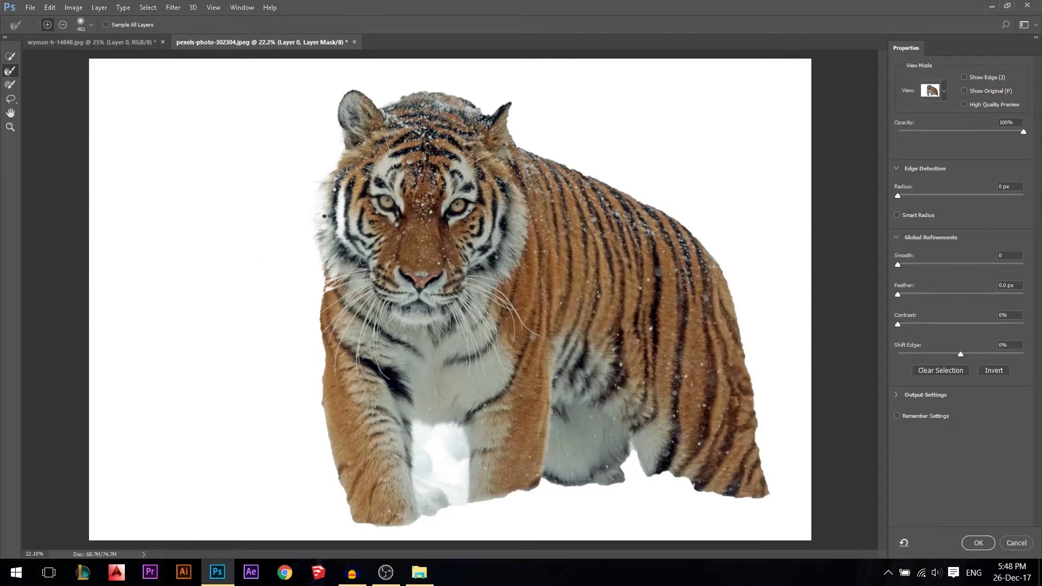
key(ctrl+z)
mouse_move(283, 192)
mouse_down()
mouse_move(264, 192)
mouse_move(282, 192)
mouse_up()
alt+right_click(314, 168)
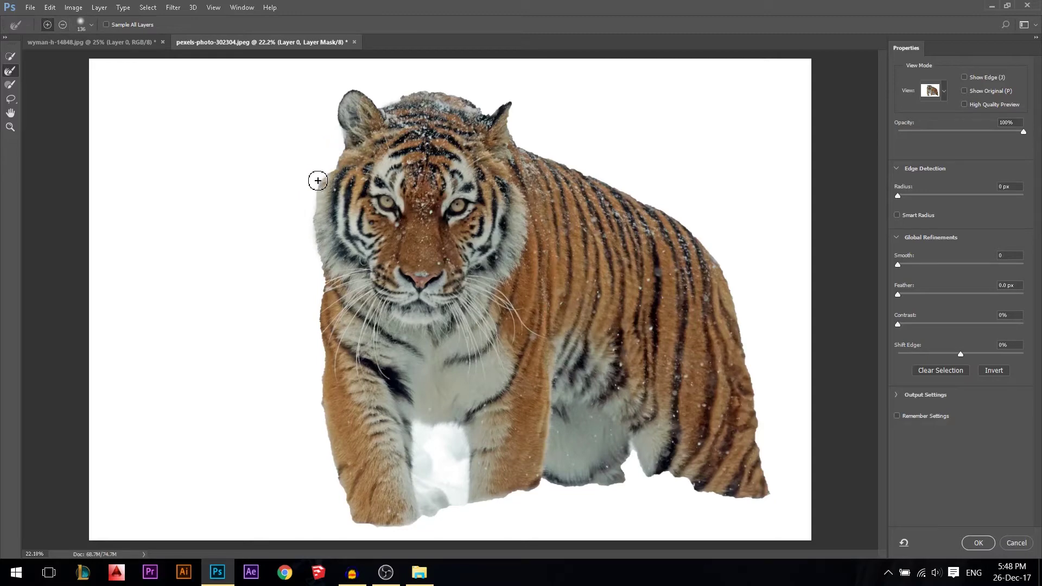
drag(308, 226, 322, 293)
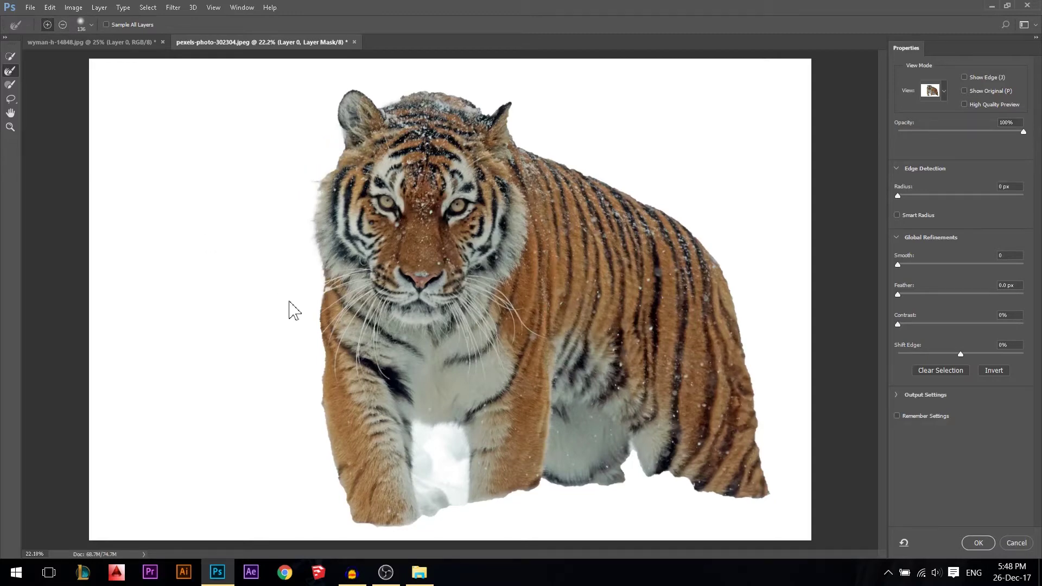
mouse_move(319, 300)
mouse_down()
mouse_move(323, 430)
mouse_move(356, 532)
mouse_up()
click(334, 169)
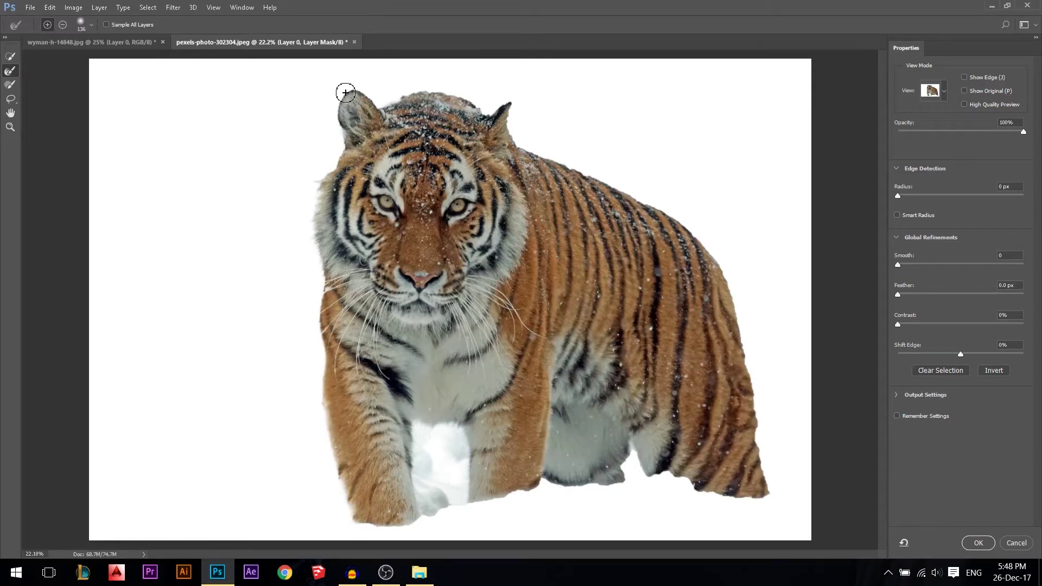
Refine the fur edge over the top of the tiger's head and along its back to the hind leg, and apply the mask refinement
drag(374, 99, 410, 87)
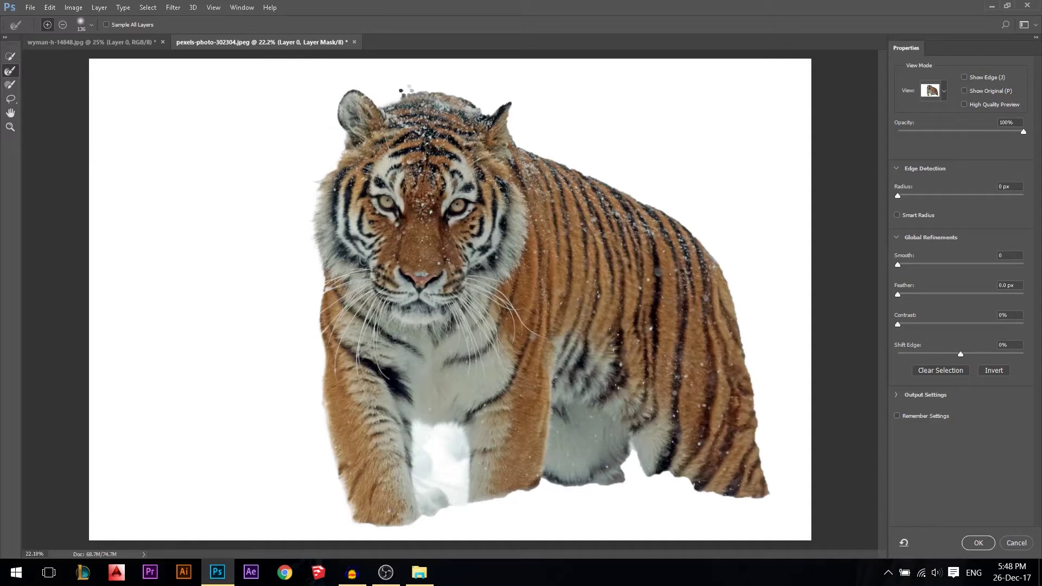
drag(423, 95, 489, 111)
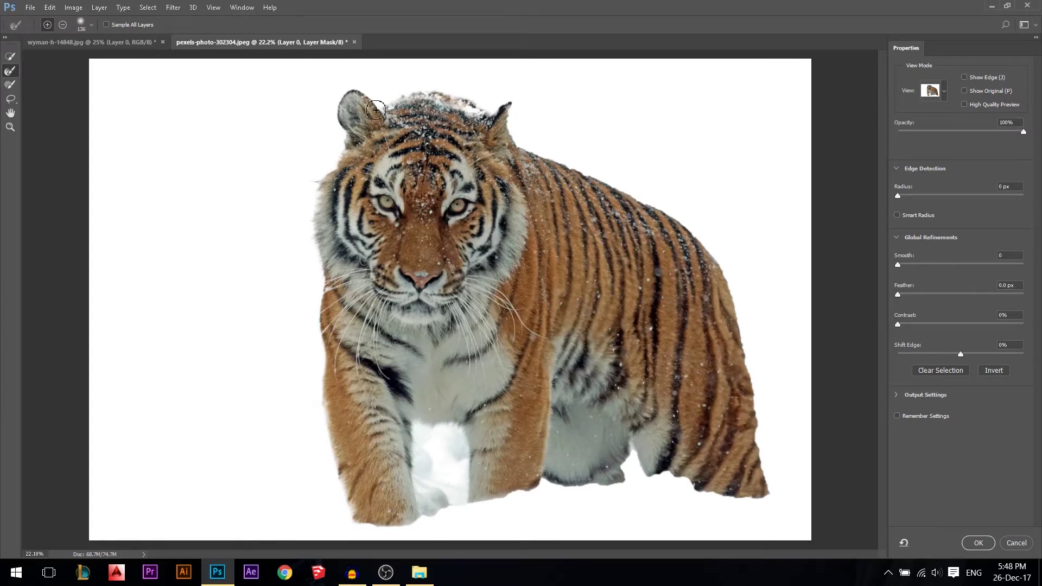
key(ctrl+z)
drag(386, 103, 418, 91)
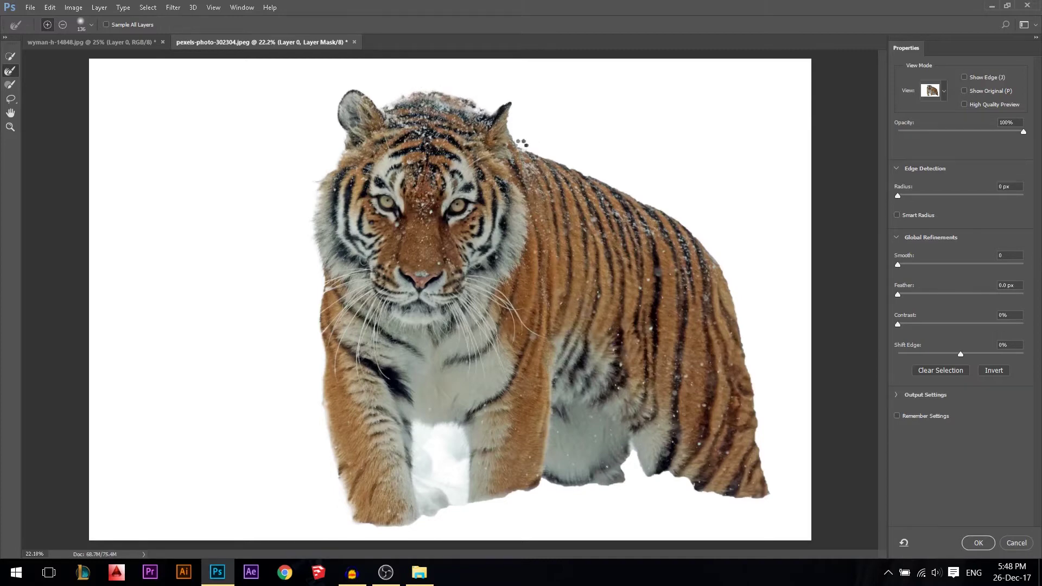
mouse_move(572, 162)
mouse_down()
mouse_move(651, 197)
mouse_move(739, 269)
mouse_move(782, 507)
mouse_up()
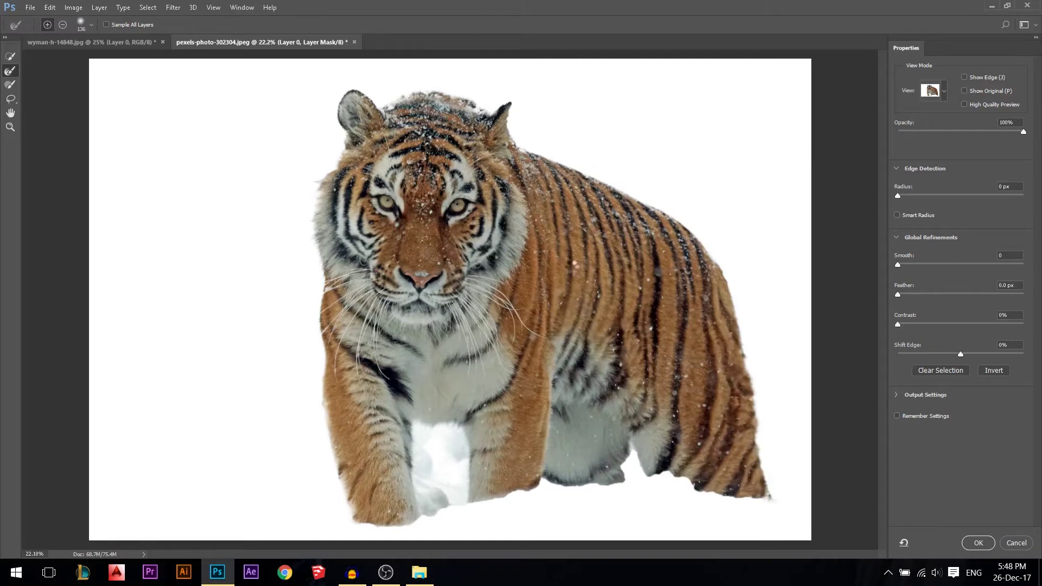
click(985, 543)
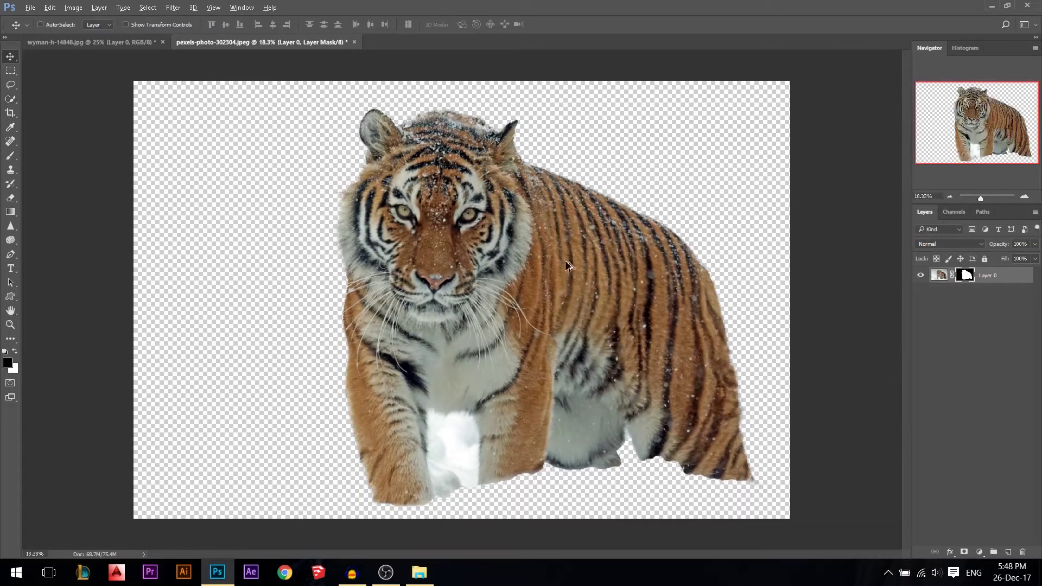
Bring the masked tiger layer into the cliff document and place it over the background
scroll(566, 266, down, 1)
drag(484, 205, 142, 42)
drag(135, 46, 441, 255)
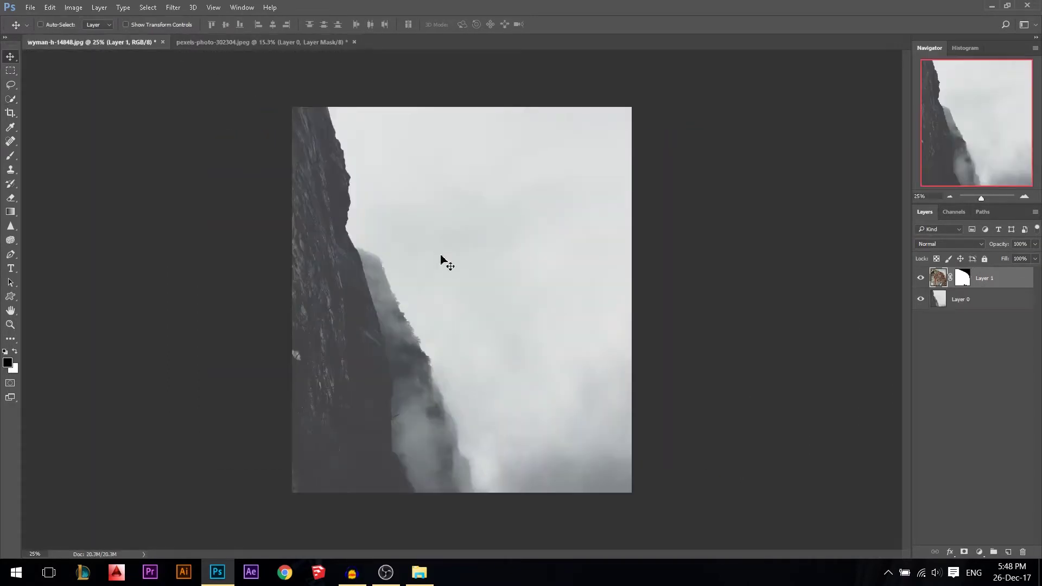
drag(456, 297, 567, 277)
Free-transform the tiger layer and scale it down to about 55% so it fits the canvas
key(ctrl+t)
right_click(482, 231)
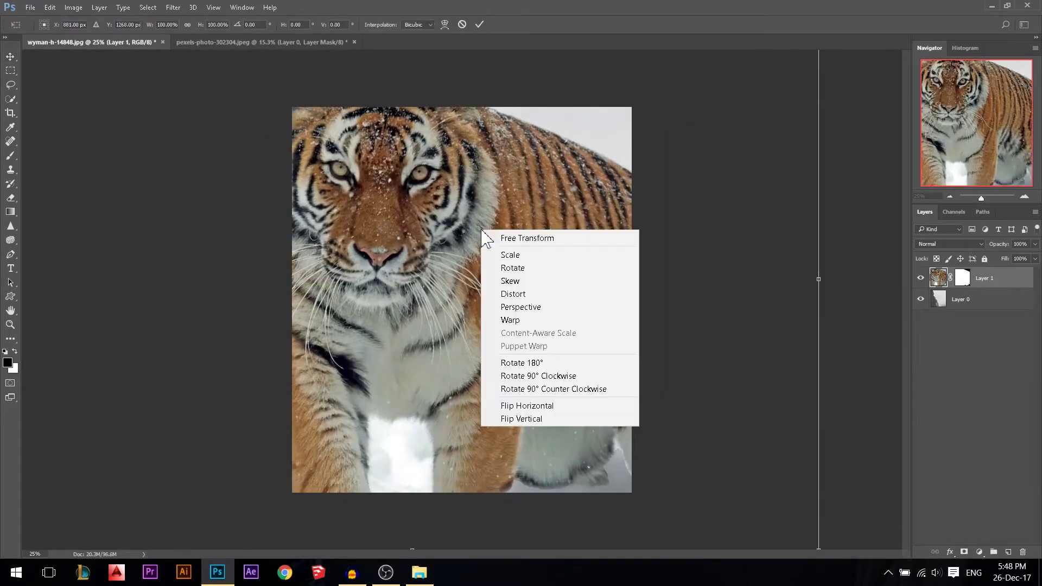
click(451, 229)
scroll(477, 119, down, 5)
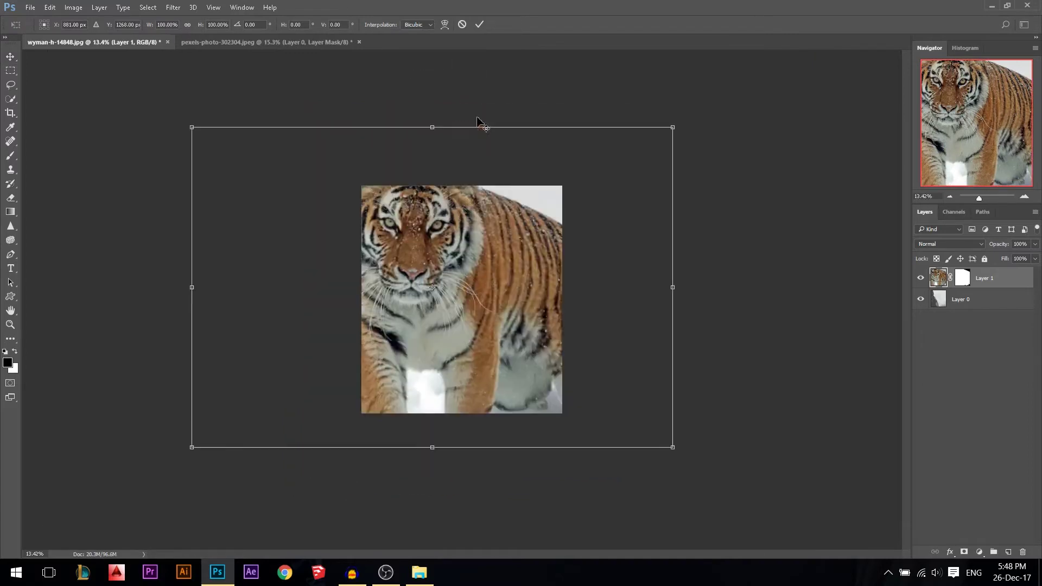
drag(655, 436, 548, 391)
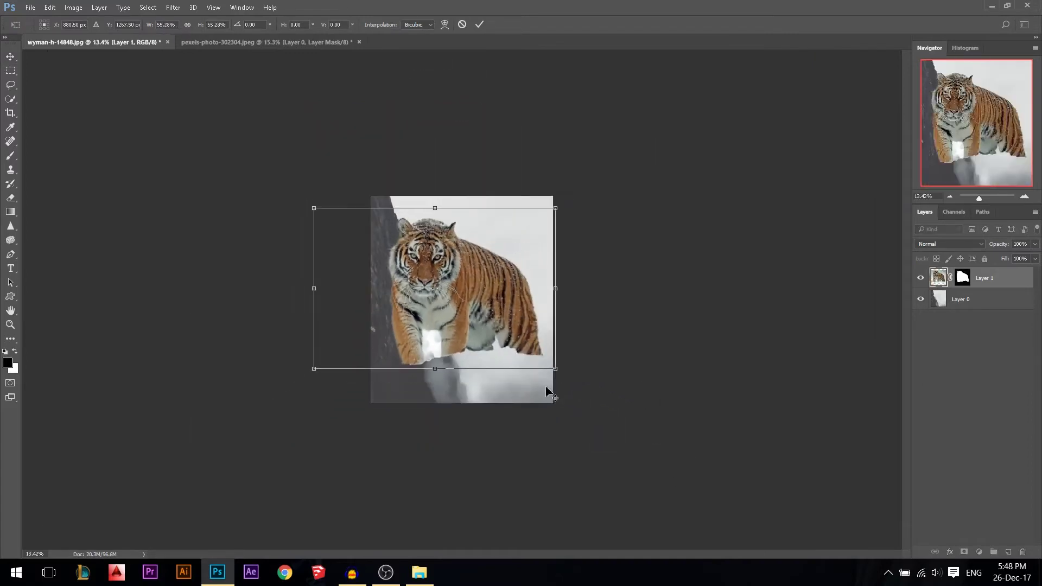
Flip the tiger horizontally, shift it lower over the cliff, and apply the transform at about 57.5% scale
right_click(472, 299)
click(522, 475)
drag(456, 304, 508, 331)
drag(607, 238, 612, 227)
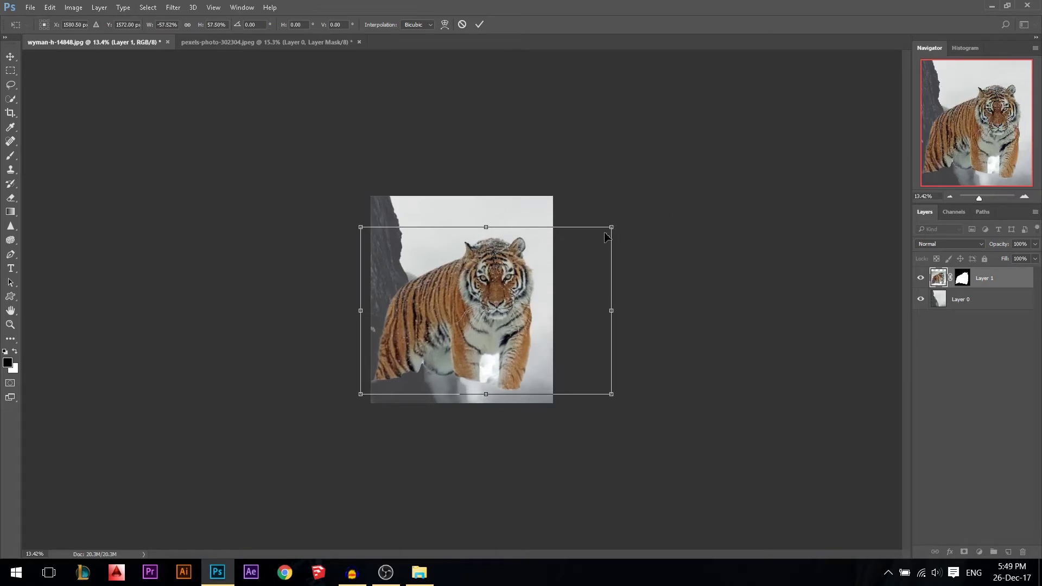
key(Return)
Scale the tiger down slightly more and reposition it in the lower part of the canvas, in front of the cliff
scroll(518, 312, up, 3)
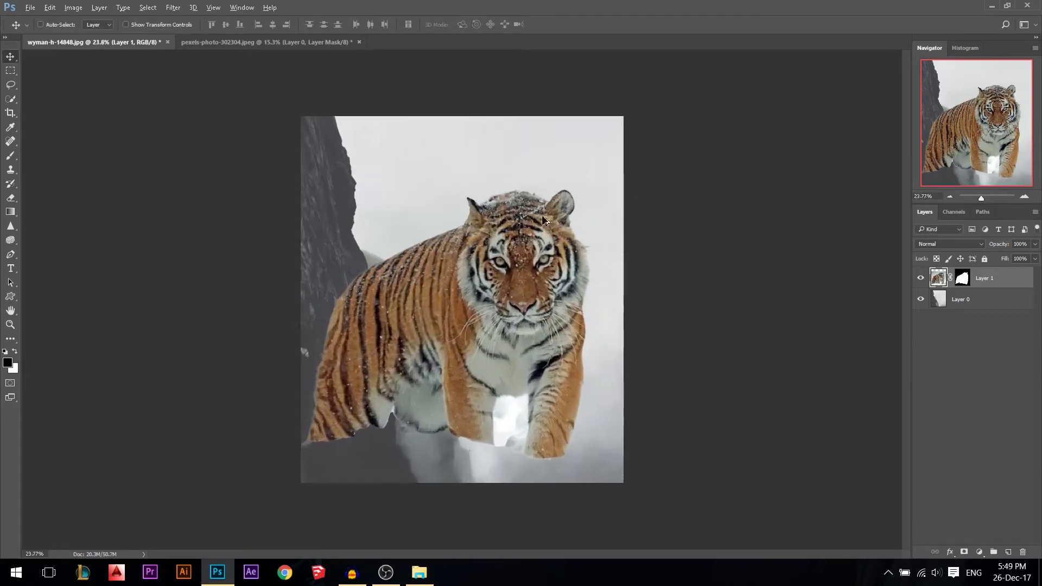
mouse_move(519, 305)
mouse_down()
mouse_move(512, 288)
mouse_move(515, 305)
mouse_up()
key(ctrl+t)
drag(703, 180, 671, 200)
key(Return)
drag(544, 324, 526, 358)
scroll(512, 354, up, 3)
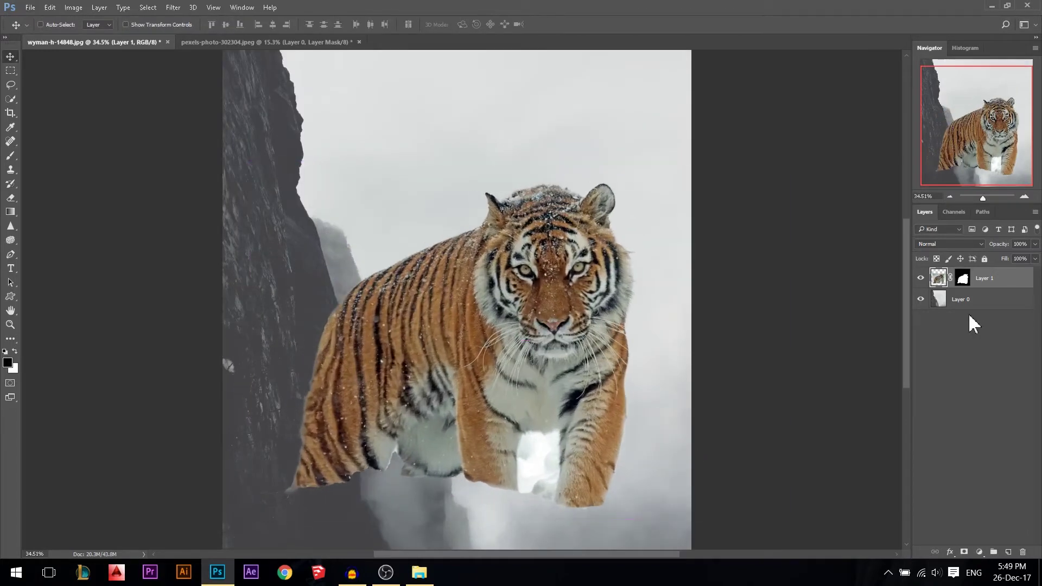
Hide the tiger layer and duplicate it, keeping the original and the copy hidden
click(921, 279)
key(ctrl+j)
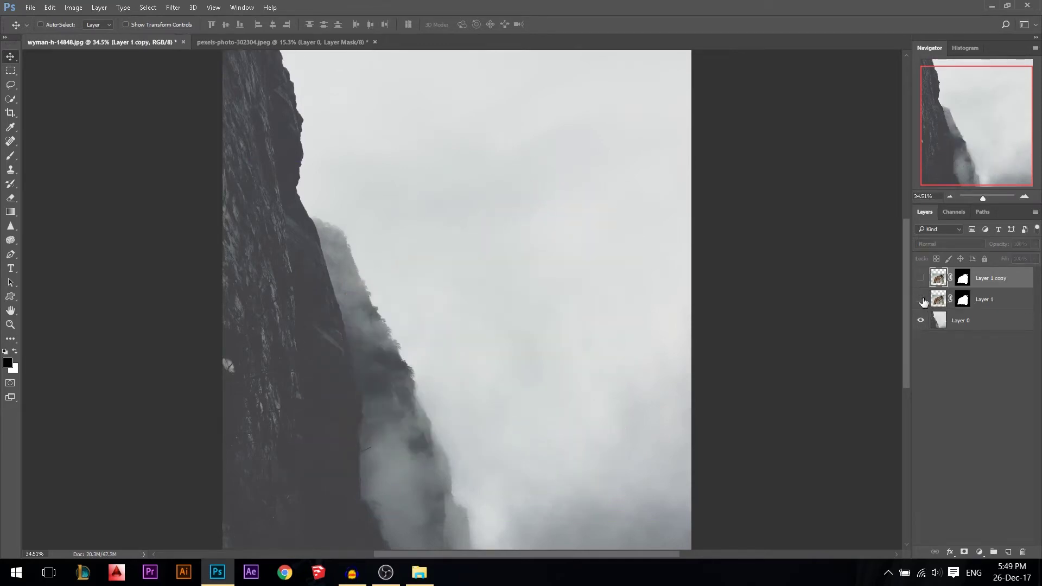
click(922, 300)
click(922, 303)
Select the whole cliff, including its misty rear ridge, on Layer 0 with the Quick Selection tool
click(936, 322)
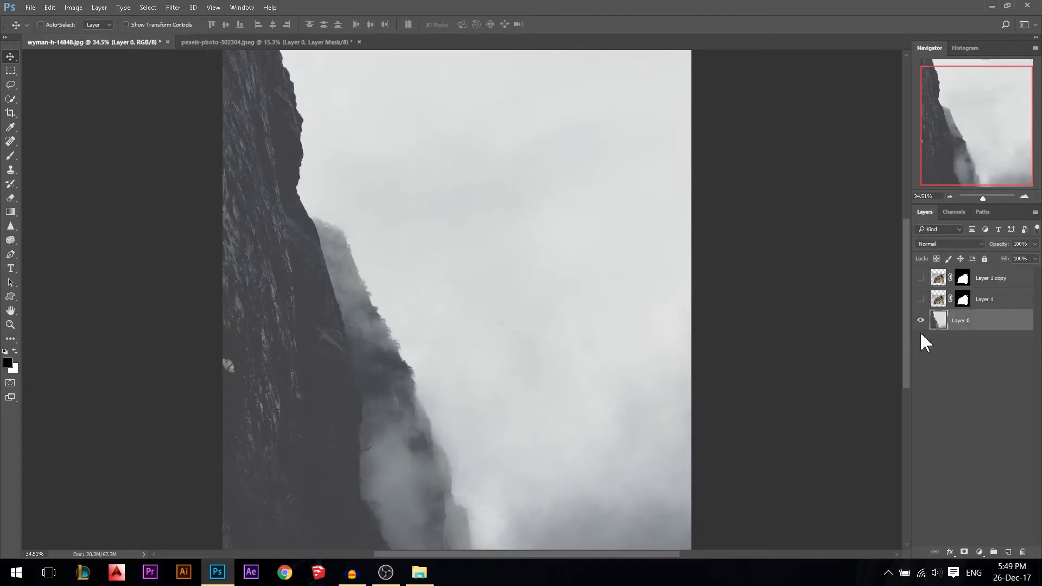
click(10, 99)
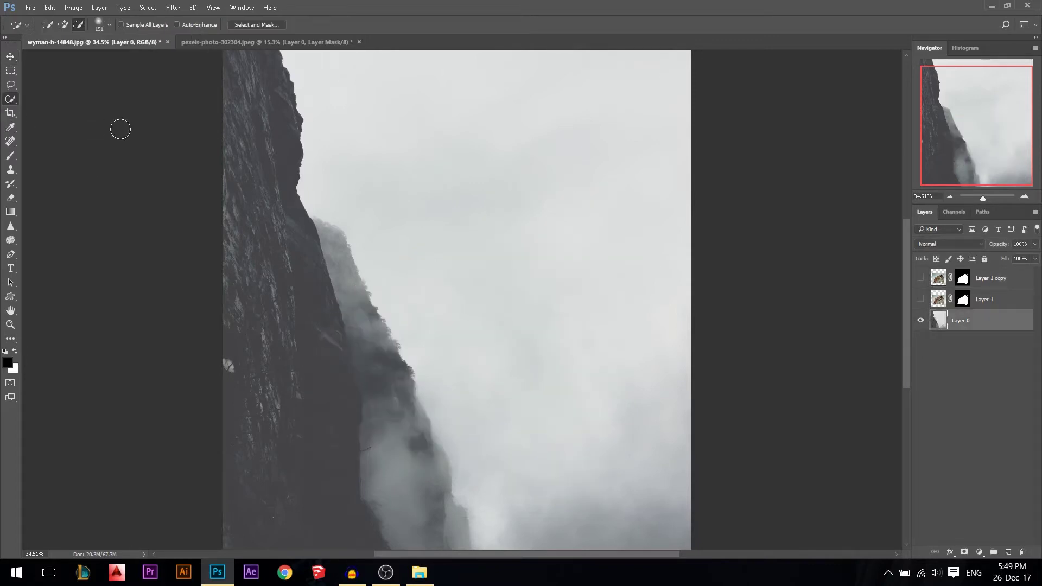
drag(302, 252, 321, 282)
mouse_move(344, 328)
mouse_down()
mouse_move(375, 400)
mouse_move(414, 449)
mouse_move(406, 451)
mouse_move(283, 219)
mouse_up()
scroll(297, 125, up, 1)
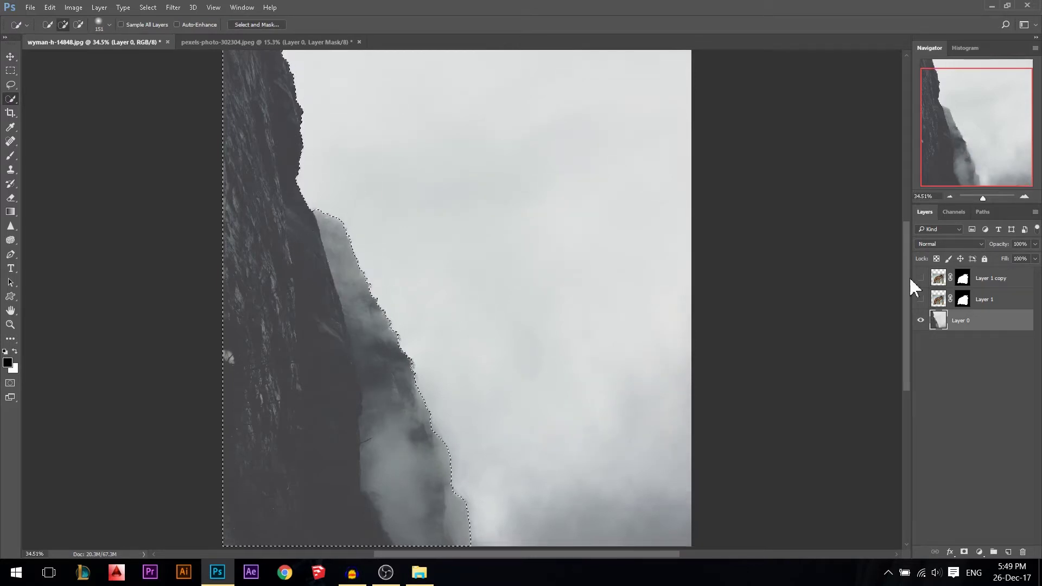
Show the tiger copy, fill the selected cliff area on its layer mask with black, and clear the selection
click(920, 278)
click(939, 279)
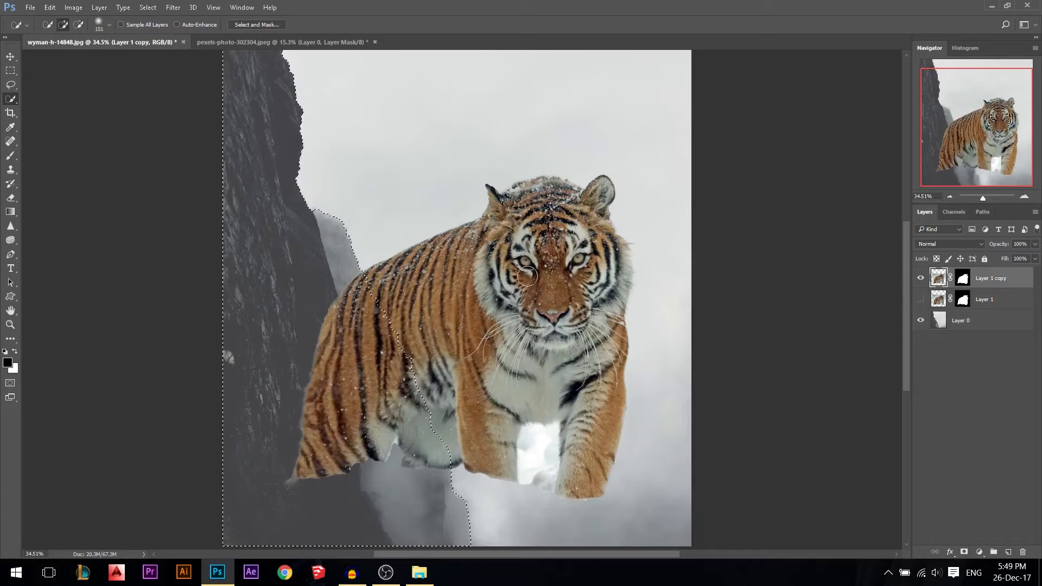
click(963, 279)
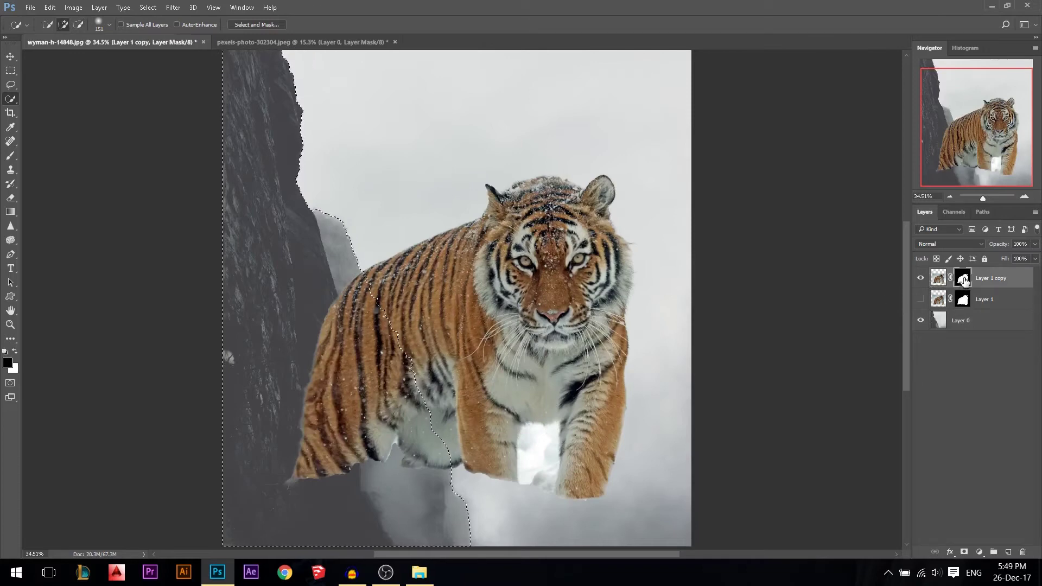
click(10, 155)
alt+right_click(244, 262)
drag(242, 260, 190, 288)
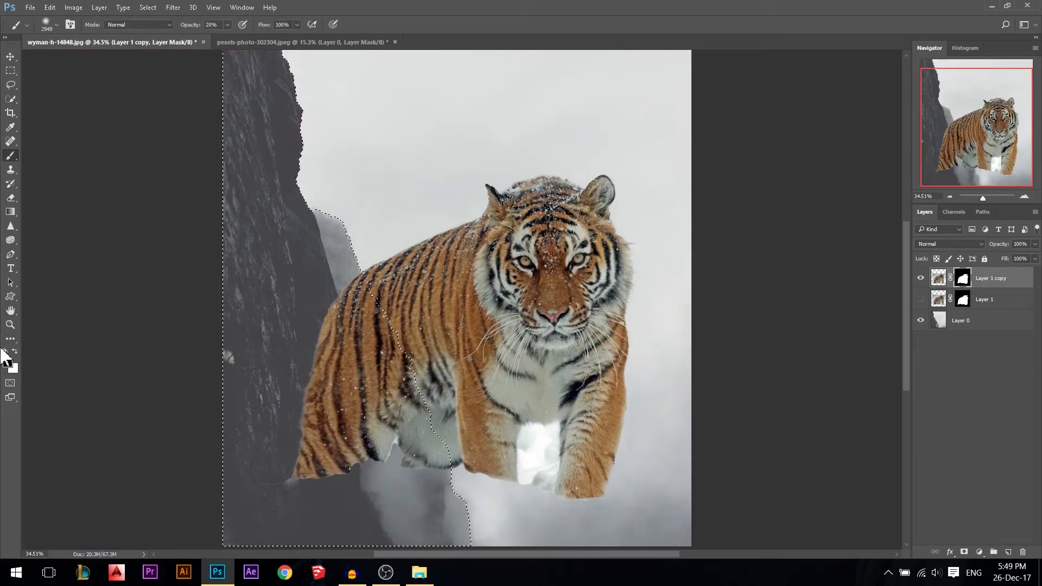
key(alt+BackSpace)
key(ctrl+d)
Soften the tiger copy's mask edge along the cliff with the Blur tool at 126 px and 100% strength
drag(225, 358, 16, 356)
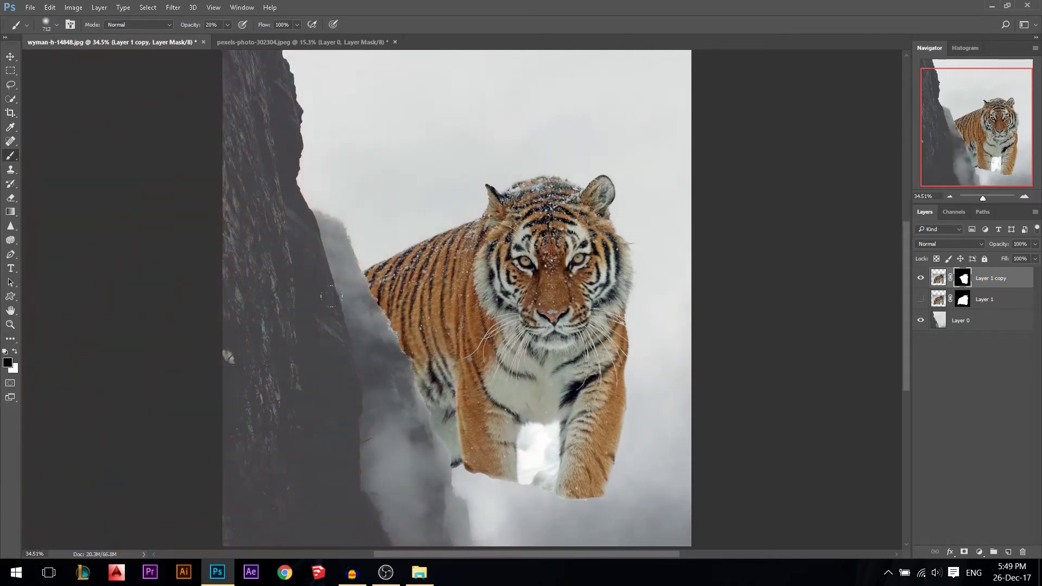
drag(11, 225, 44, 221)
scroll(402, 299, up, 2)
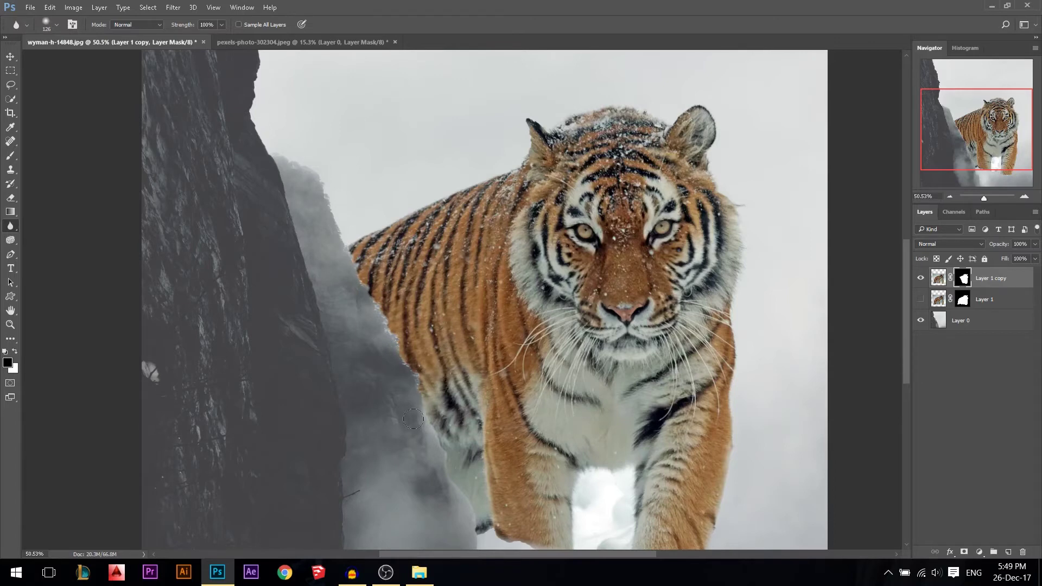
scroll(398, 184, down, 5)
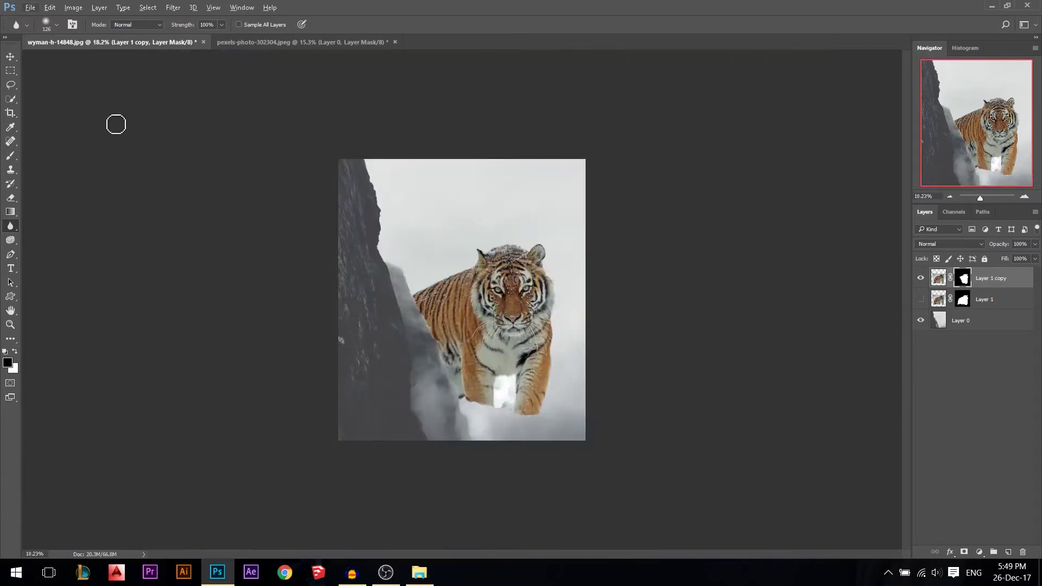
click(10, 61)
scroll(578, 351, up, 4)
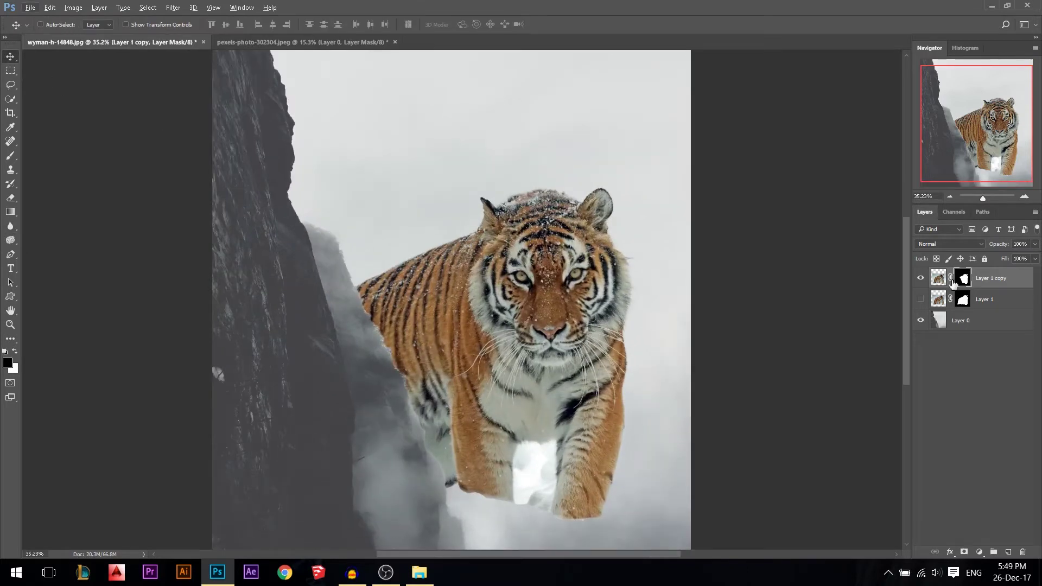
key(ctrl+t)
drag(798, 171, 826, 144)
key(Escape)
scroll(418, 325, down, 2)
scroll(572, 337, up, 1)
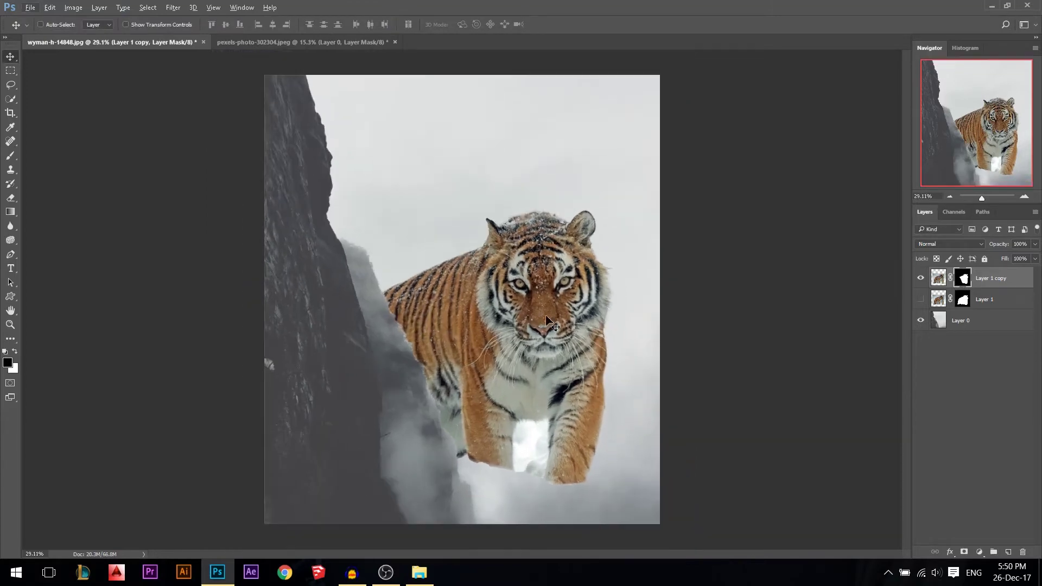
scroll(546, 306, up, 1)
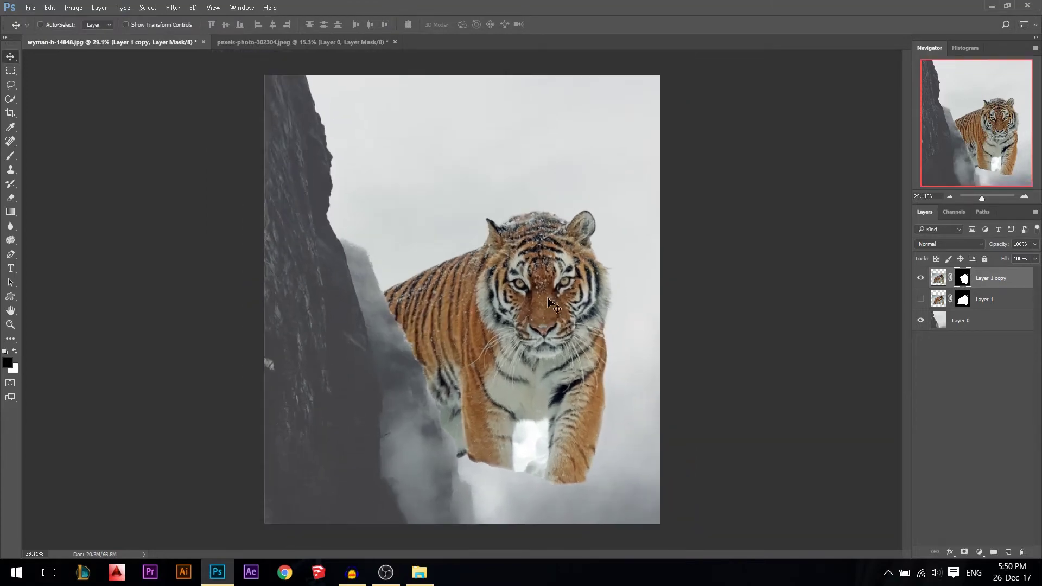
Hide the tiger copy and add a new empty layer directly above the cliff background
click(921, 278)
click(942, 324)
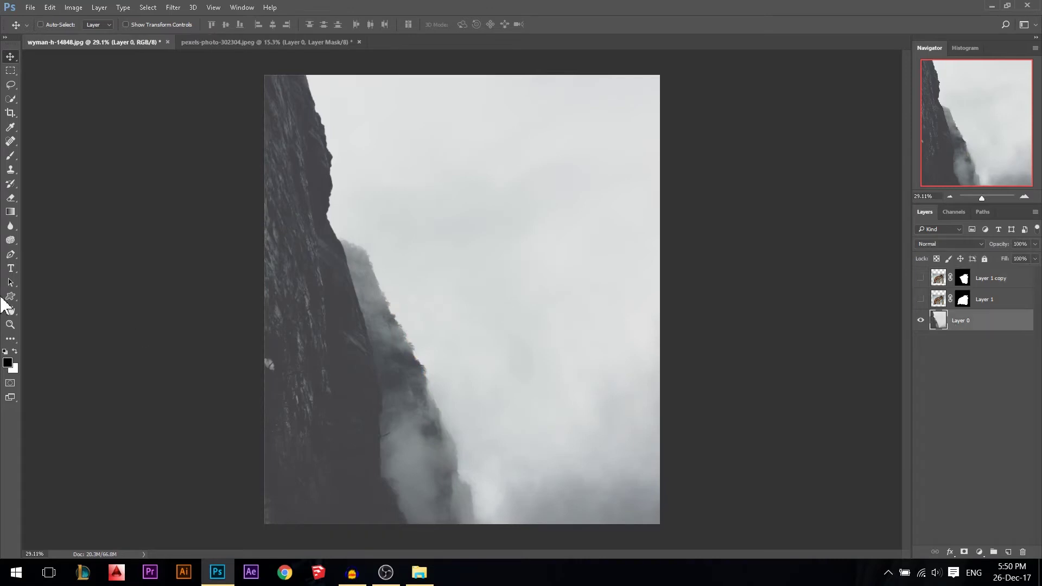
click(1008, 554)
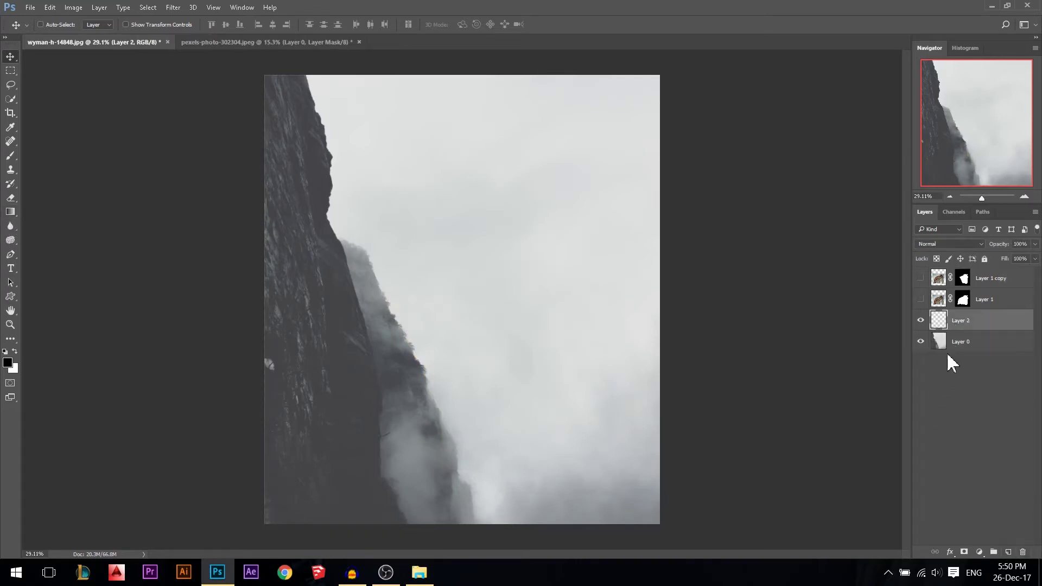
Set the foreground color to a strong orange with hue 23
click(8, 363)
drag(533, 215, 538, 285)
click(505, 216)
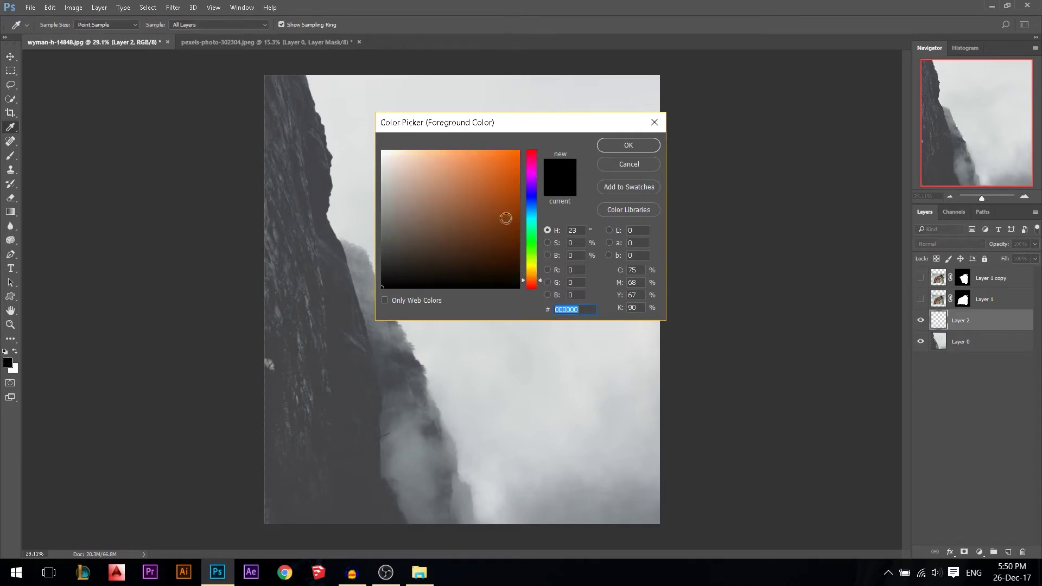
click(626, 145)
Paint a large soft orange glow in the sky's upper-right corner, using a 1921 px brush at 83% opacity and a larger one over it
key(b)
drag(484, 184, 549, 184)
drag(195, 26, 228, 27)
drag(496, 187, 530, 185)
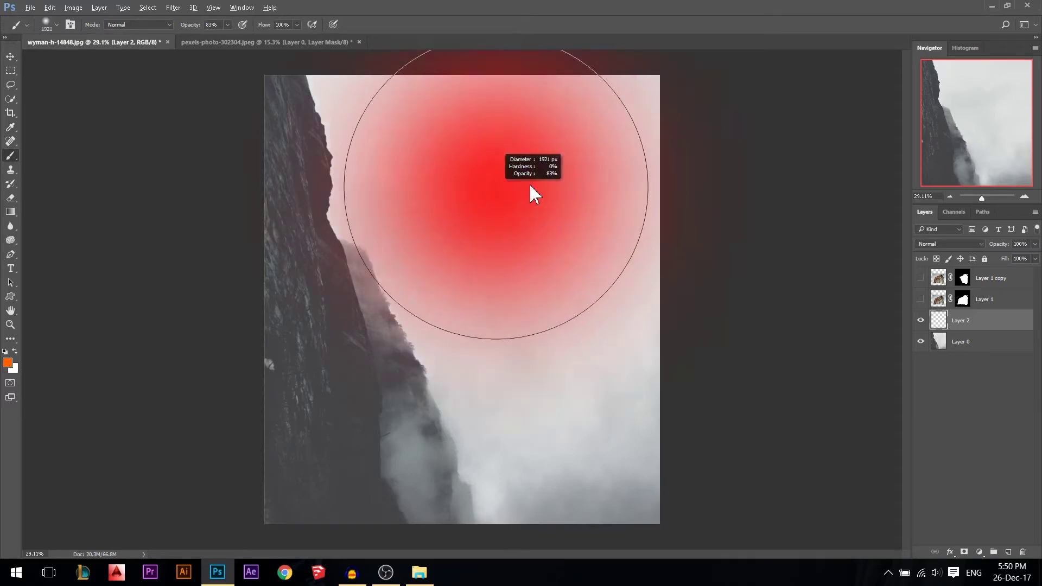
click(643, 128)
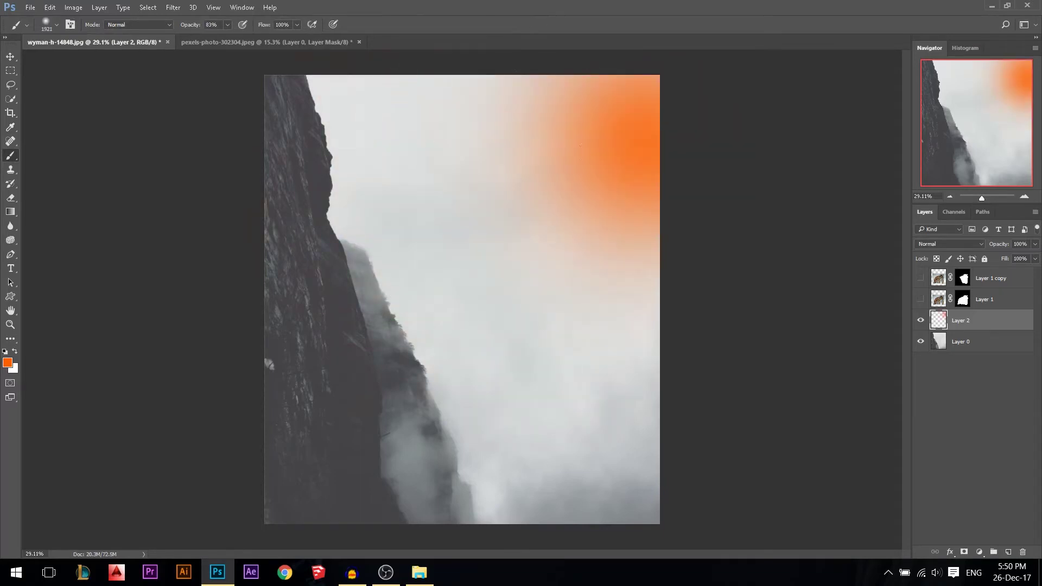
drag(570, 233, 726, 136)
click(726, 135)
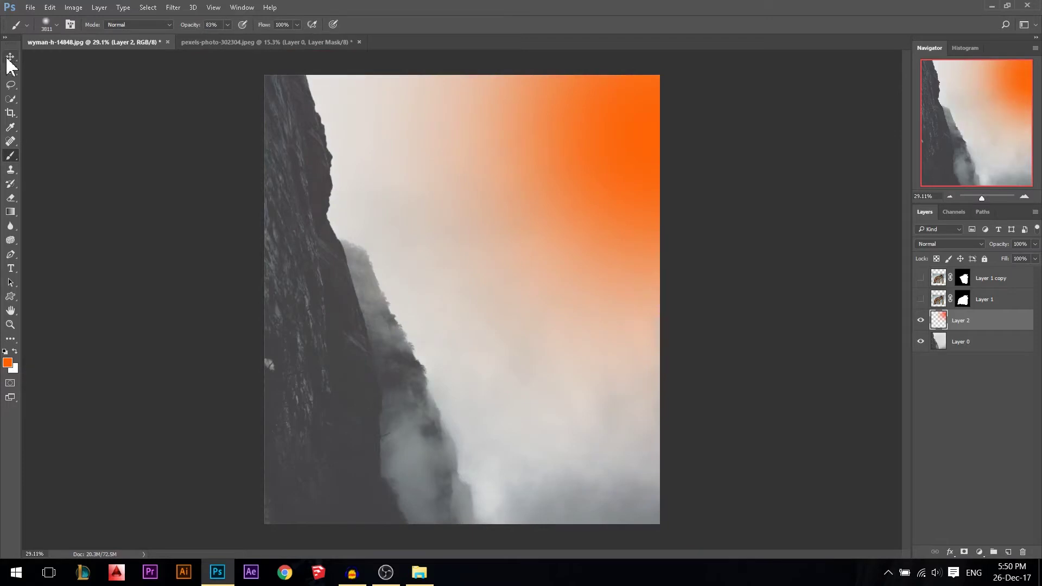
Try the Screen and Soft Light blend modes on the orange glow layer and settle on Overlay
key(v)
click(928, 244)
click(925, 319)
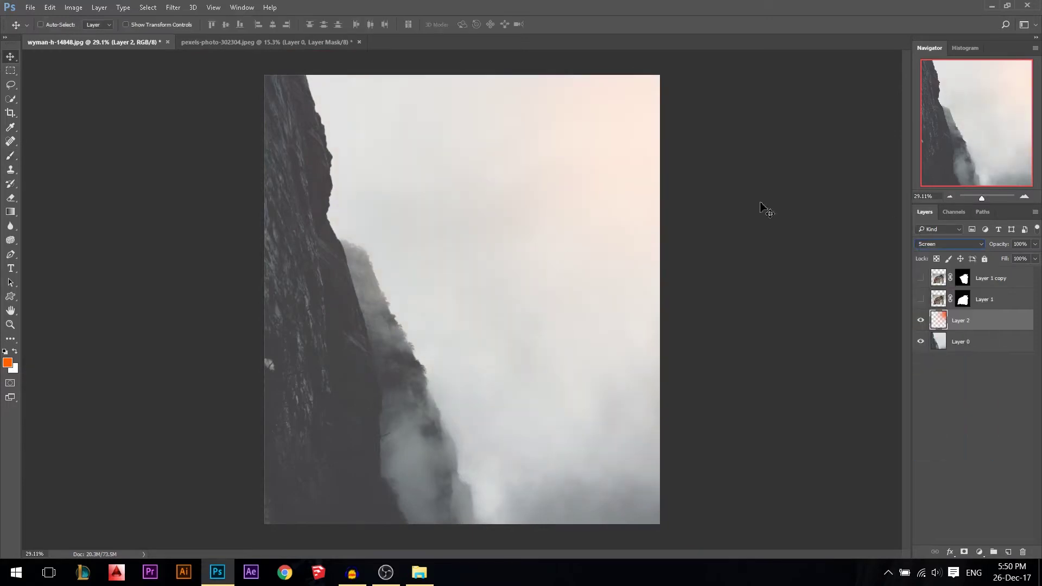
click(950, 244)
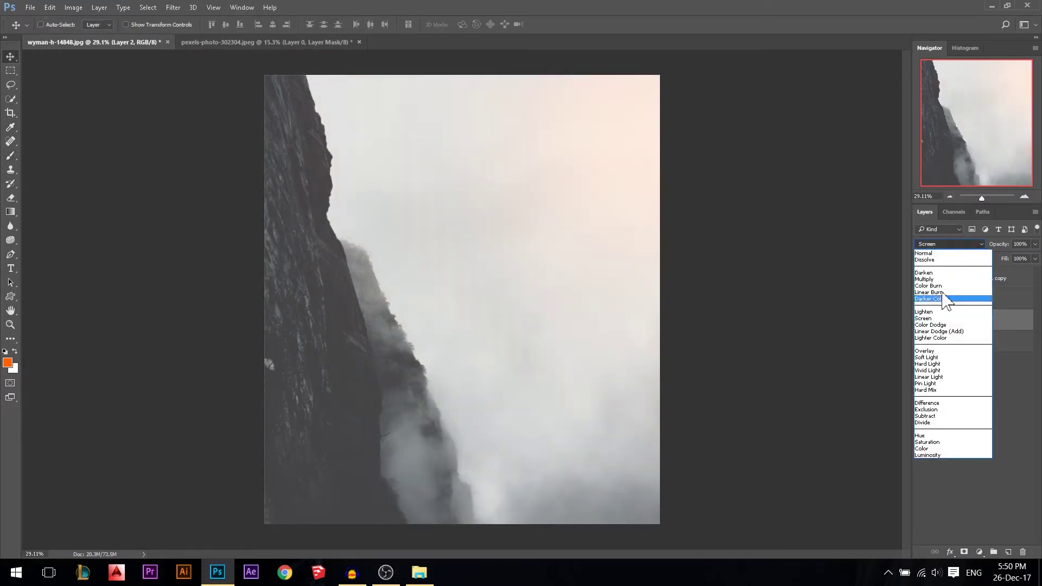
click(930, 357)
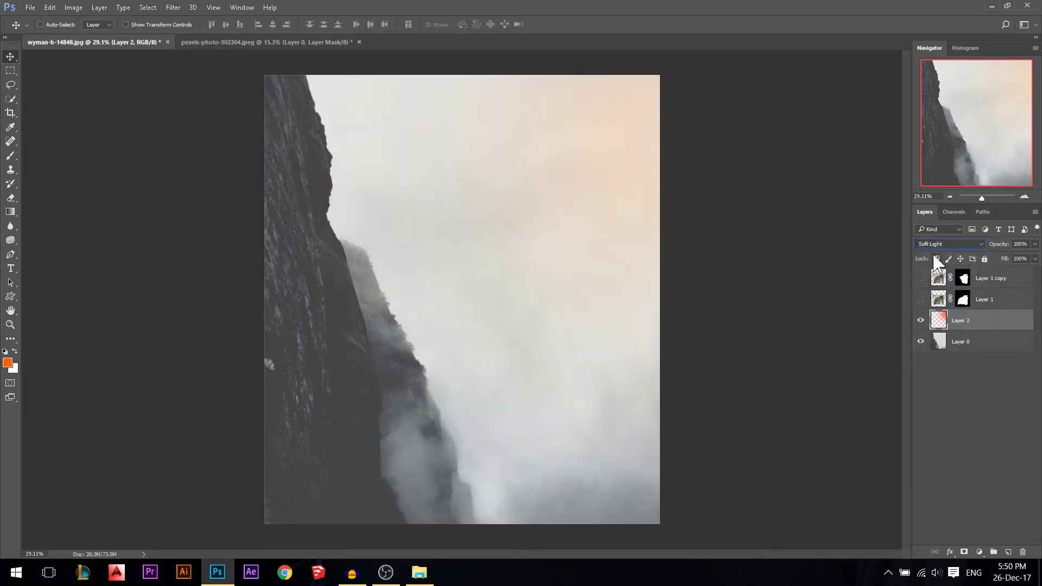
click(970, 412)
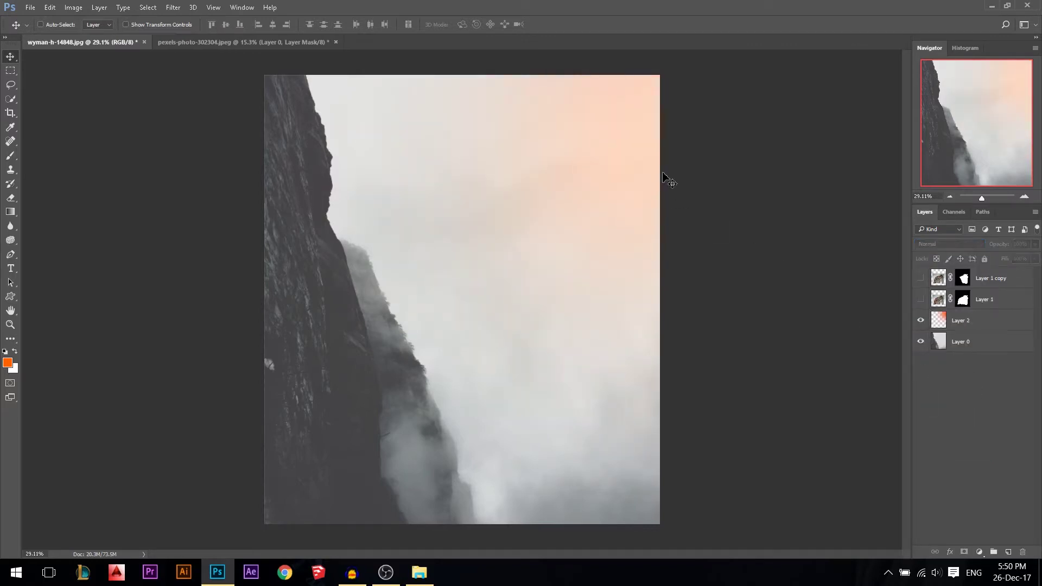
click(961, 326)
Move the orange glow inward and slightly down from the sky's upper-right corner
scroll(639, 249, down, 1)
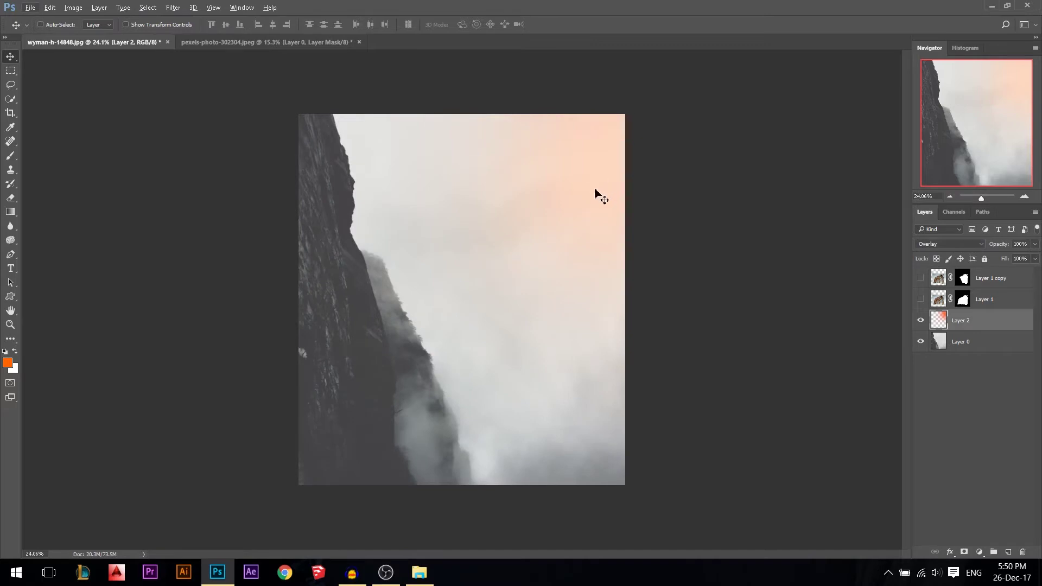
drag(619, 169, 537, 206)
scroll(501, 268, up, 1)
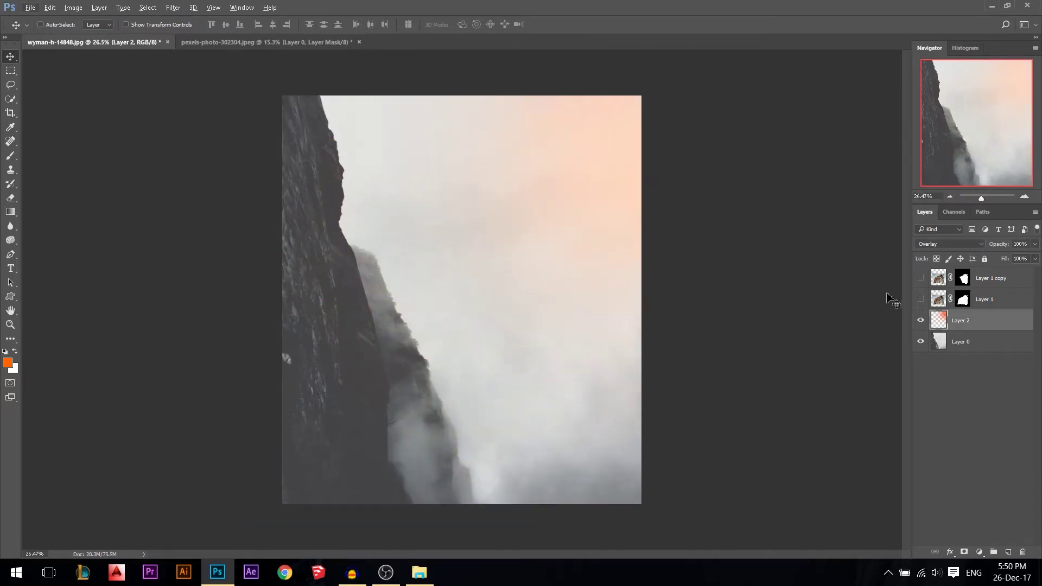
Show the tiger copy again and check the composite against the orange-tinted sky
click(921, 278)
scroll(477, 427, up, 2)
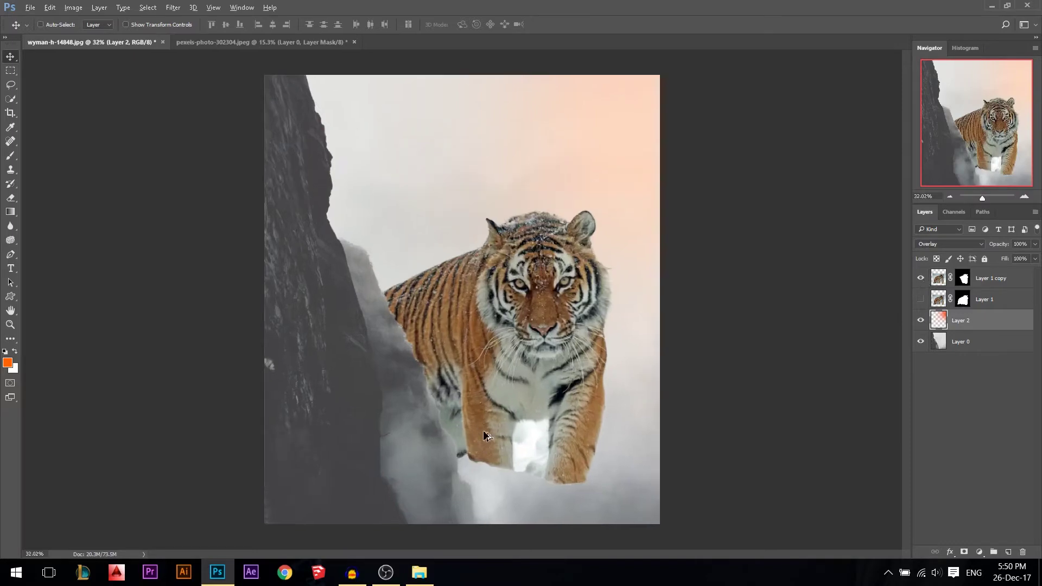
scroll(588, 370, up, 2)
scroll(461, 226, down, 2)
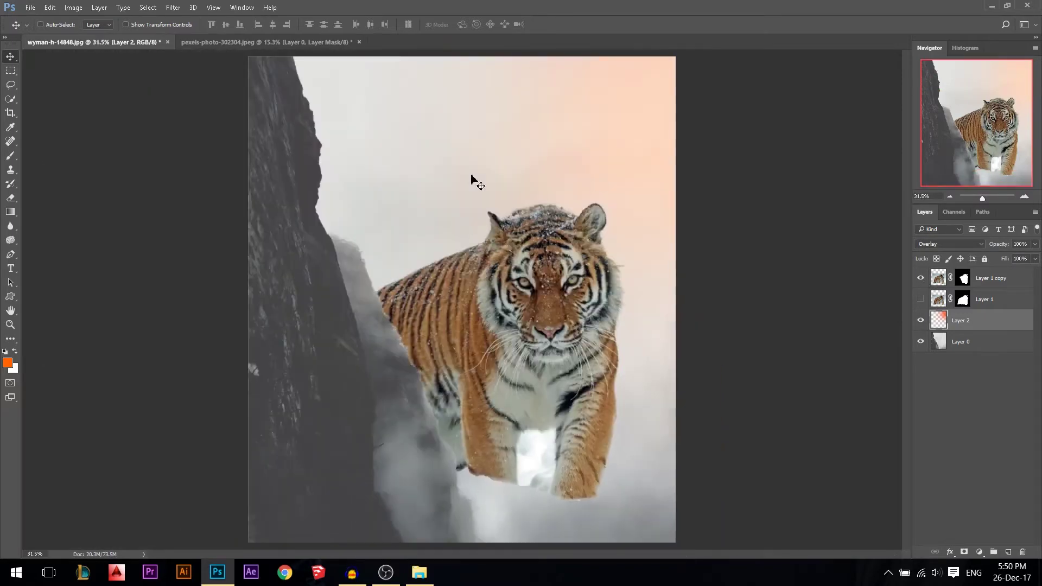
scroll(461, 226, down, 1)
scroll(445, 345, up, 1)
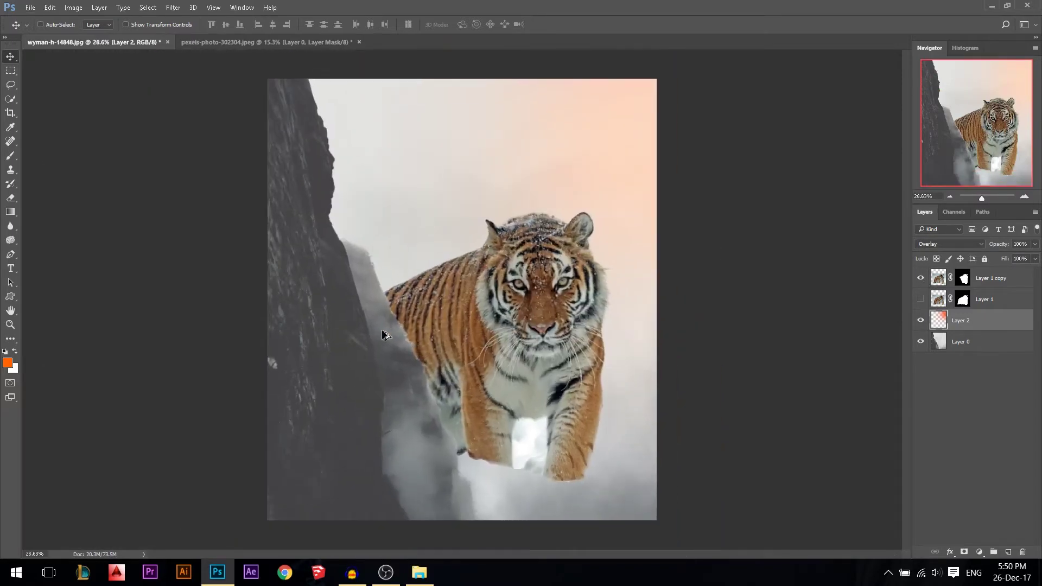
scroll(383, 327, down, 1)
click(920, 341)
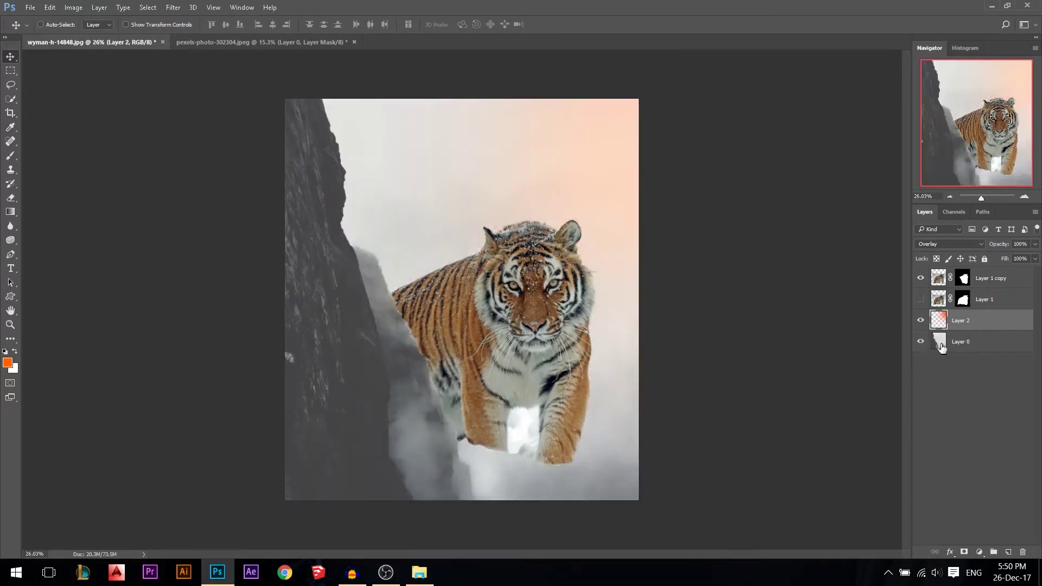
Darken the cliff's shadows on the background layer with a Curves adjustment, mapping input 66 to output 49
click(964, 341)
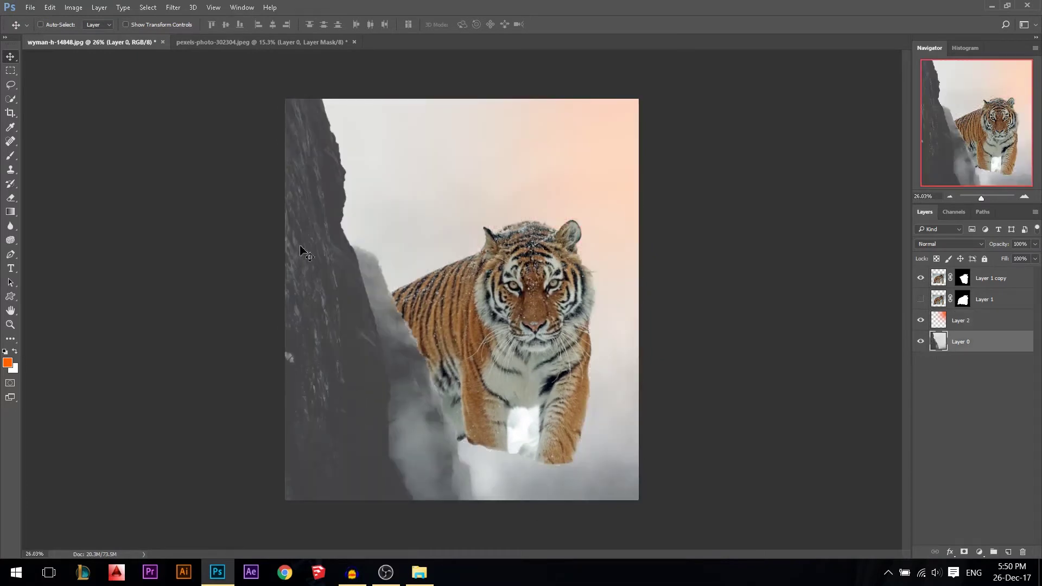
scroll(321, 442, up, 1)
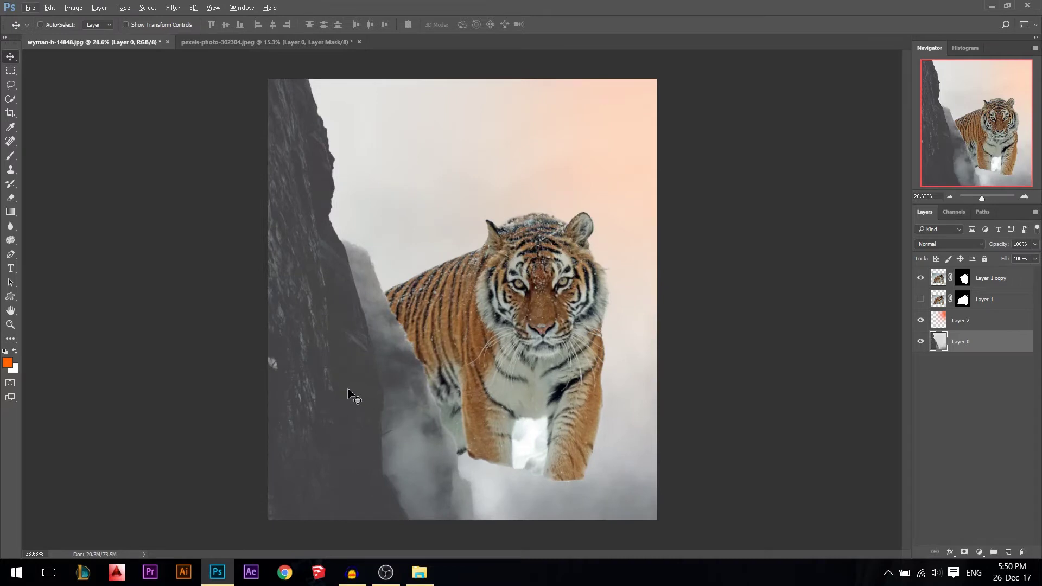
key(ctrl)
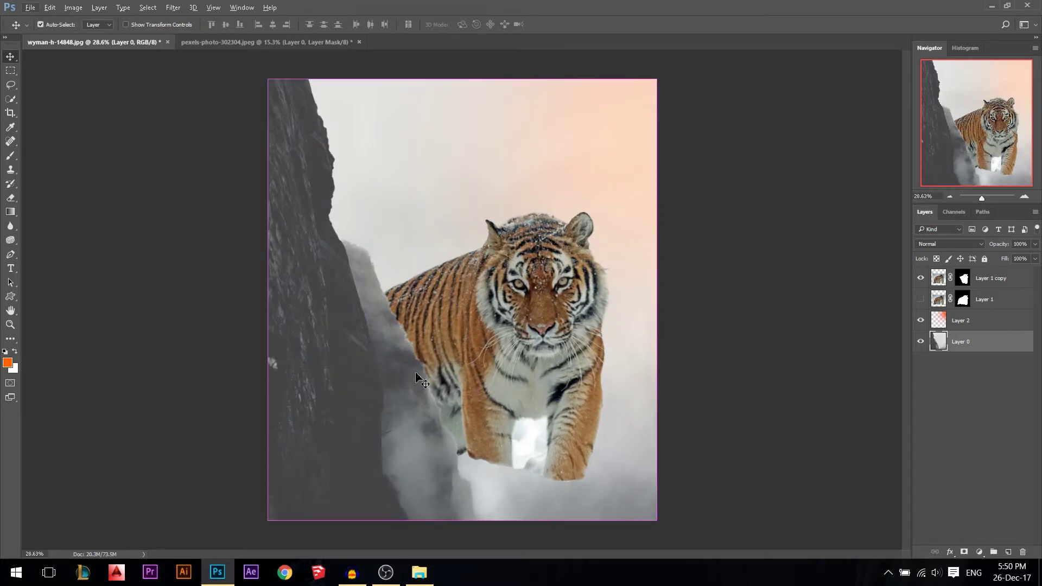
key(ctrl+m)
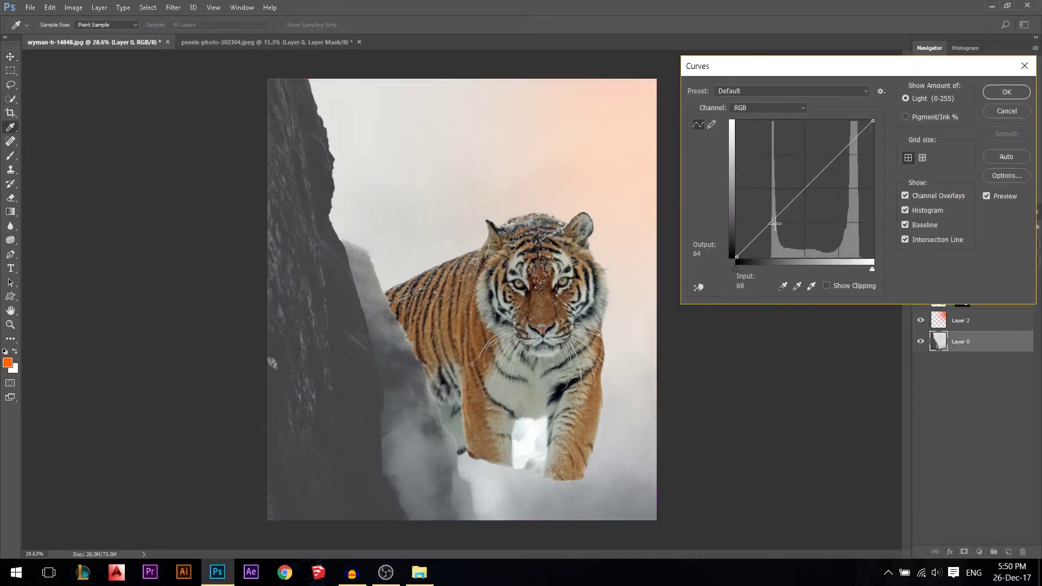
drag(772, 223, 772, 231)
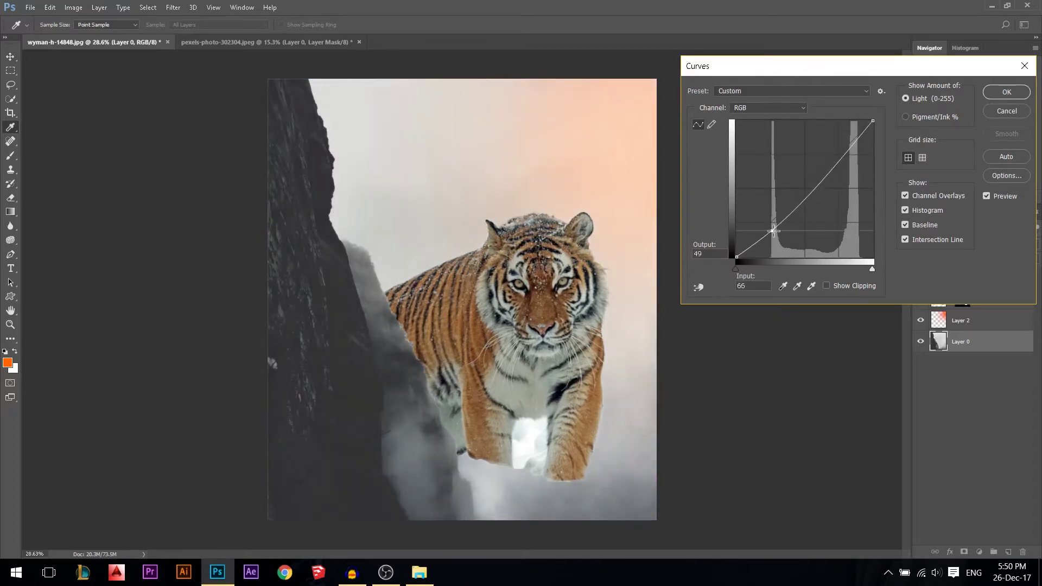
click(1005, 93)
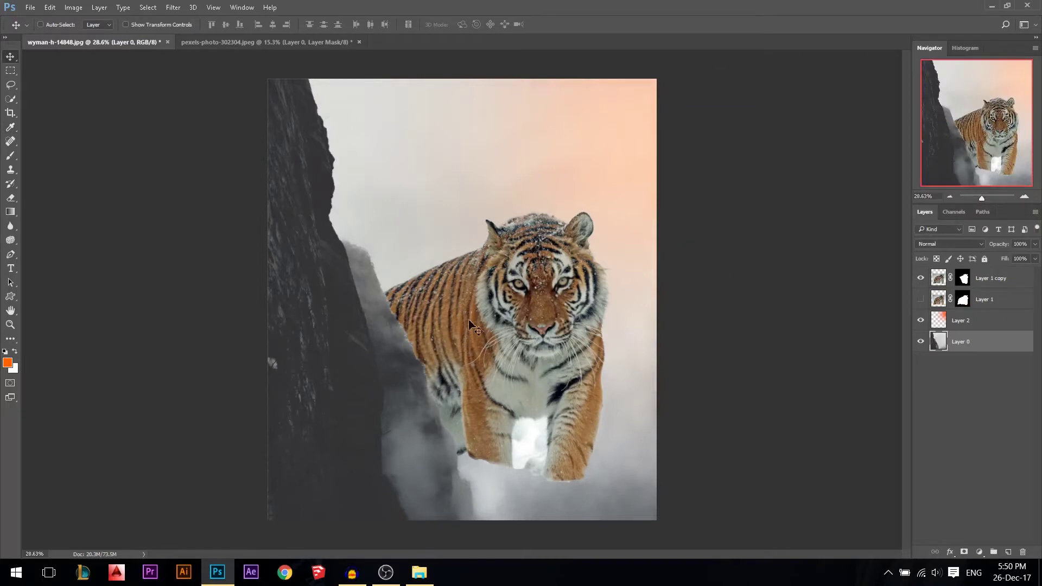
Fade the tiger copy's front paws into the fog by painting black on its layer mask with a 279 px soft brush at 83% opacity
click(921, 277)
click(922, 278)
click(988, 278)
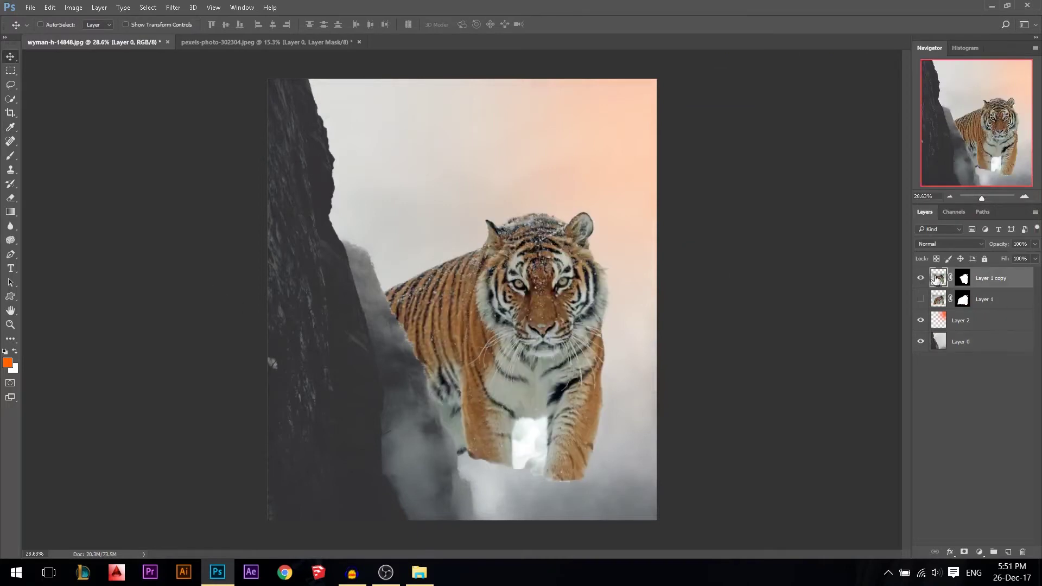
scroll(532, 350, down, 1)
scroll(532, 350, up, 4)
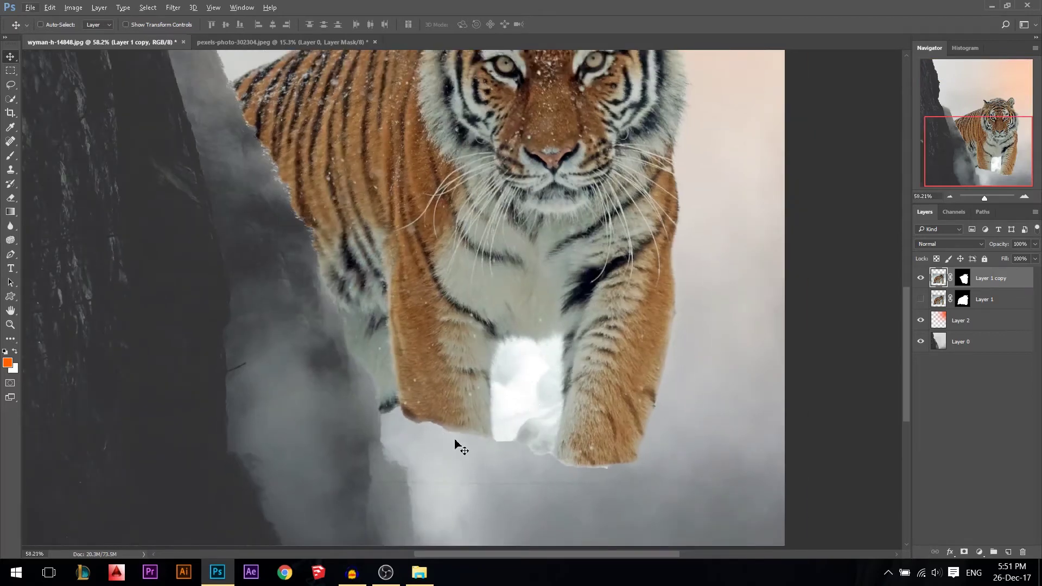
click(11, 155)
right_click(394, 294)
drag(259, 245, 10, 240)
drag(480, 302, 213, 309)
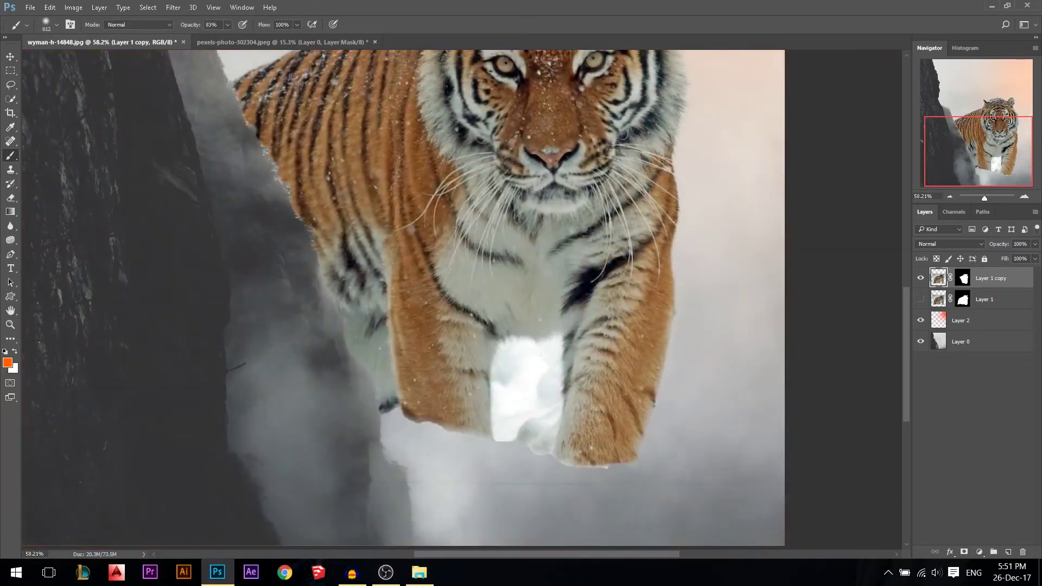
click(964, 282)
drag(549, 425, 445, 425)
mouse_move(649, 418)
mouse_down()
mouse_move(596, 474)
mouse_move(627, 437)
mouse_move(524, 506)
mouse_up()
mouse_move(507, 447)
mouse_down()
mouse_move(463, 465)
mouse_move(438, 457)
mouse_move(447, 440)
mouse_move(420, 449)
mouse_move(407, 434)
mouse_move(416, 432)
mouse_move(385, 422)
mouse_up()
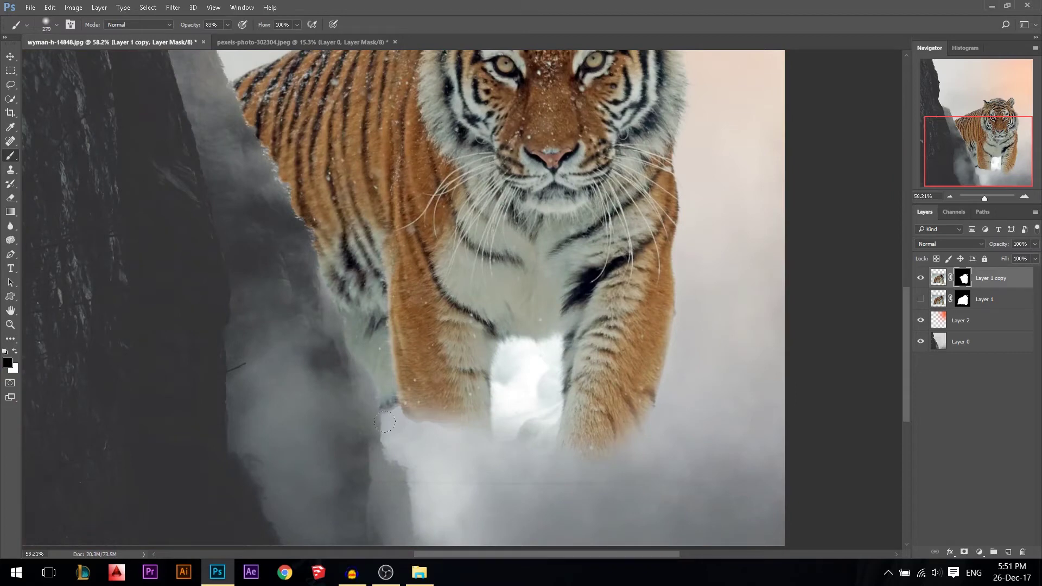
Mask out the white snow between the tiger's front legs with a smaller soft brush
alt+right_click(531, 450)
alt+right_click(539, 377)
mouse_move(539, 376)
mouse_down()
mouse_move(528, 410)
mouse_move(535, 357)
mouse_move(526, 435)
mouse_move(528, 360)
mouse_move(507, 431)
mouse_move(502, 362)
mouse_move(496, 413)
mouse_up()
drag(503, 343, 496, 375)
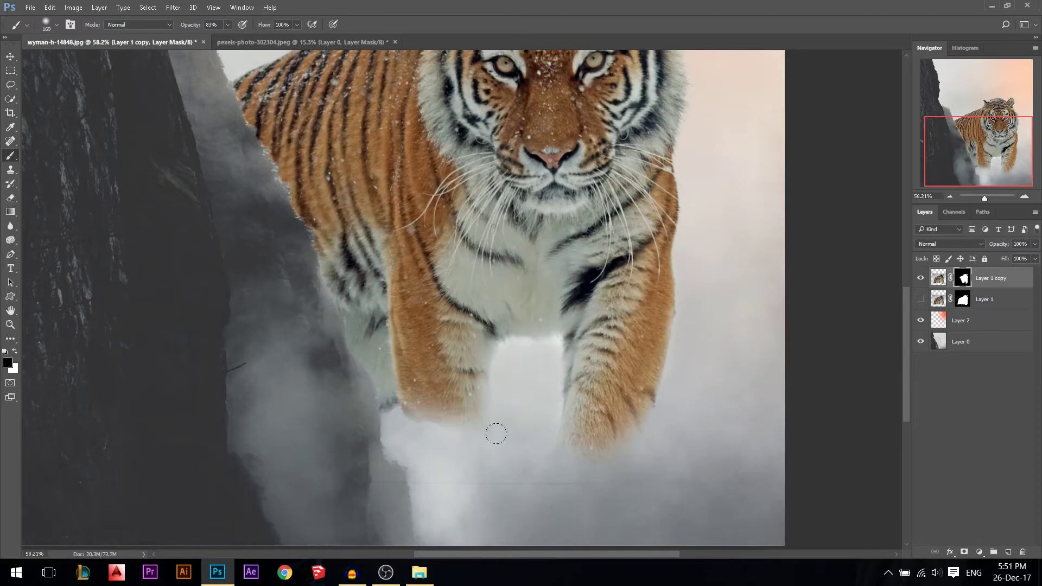
scroll(655, 477, down, 2)
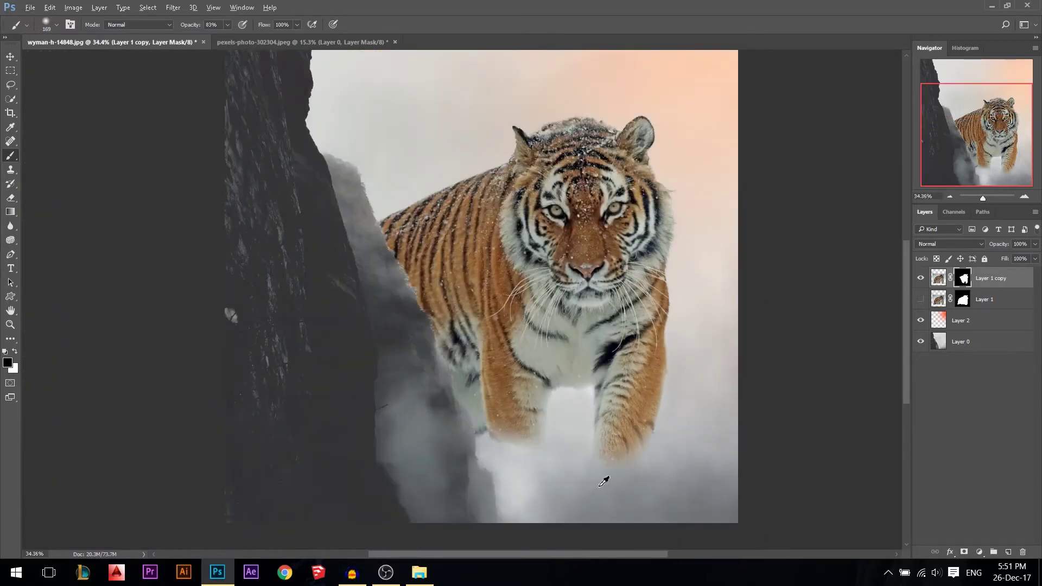
Examine which layer holds the faint horizontal line below the paws by shifting the tiger temporarily and toggling layer visibility
scroll(605, 481, up, 5)
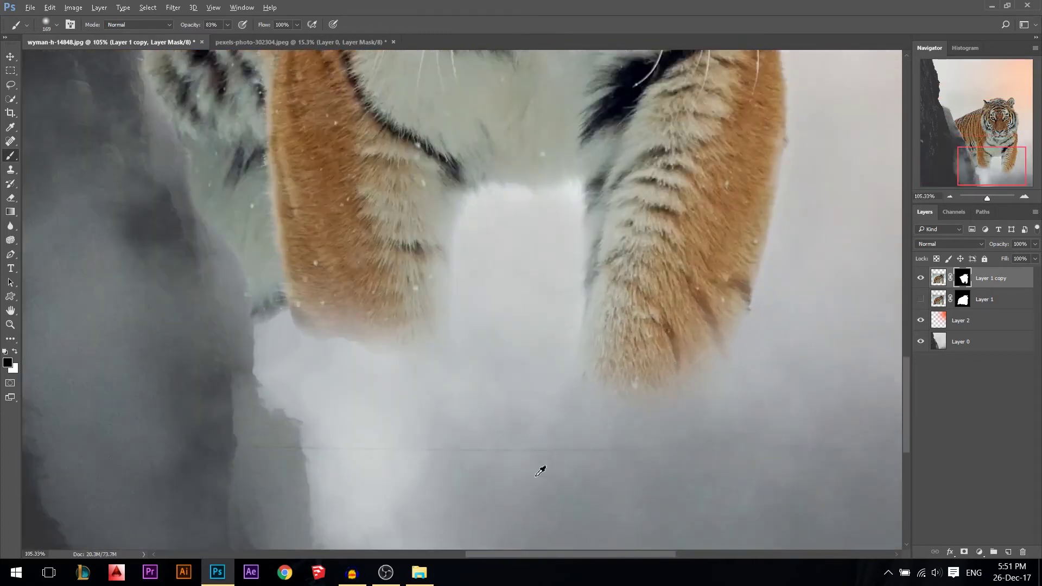
key(v)
mouse_move(553, 303)
mouse_down()
mouse_move(609, 261)
mouse_move(619, 284)
mouse_up()
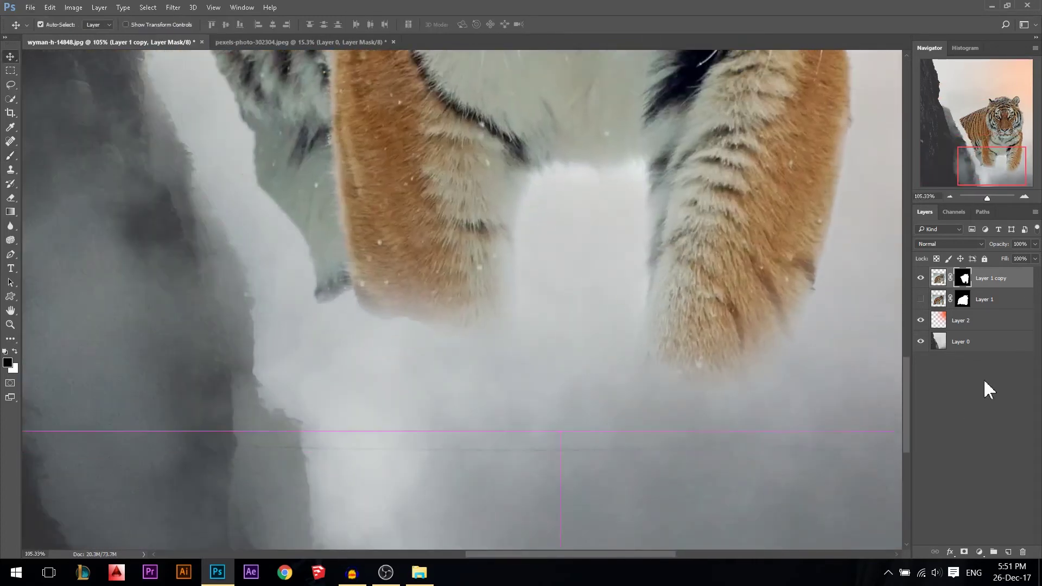
key(ctrl+z)
click(922, 299)
click(922, 299)
click(921, 321)
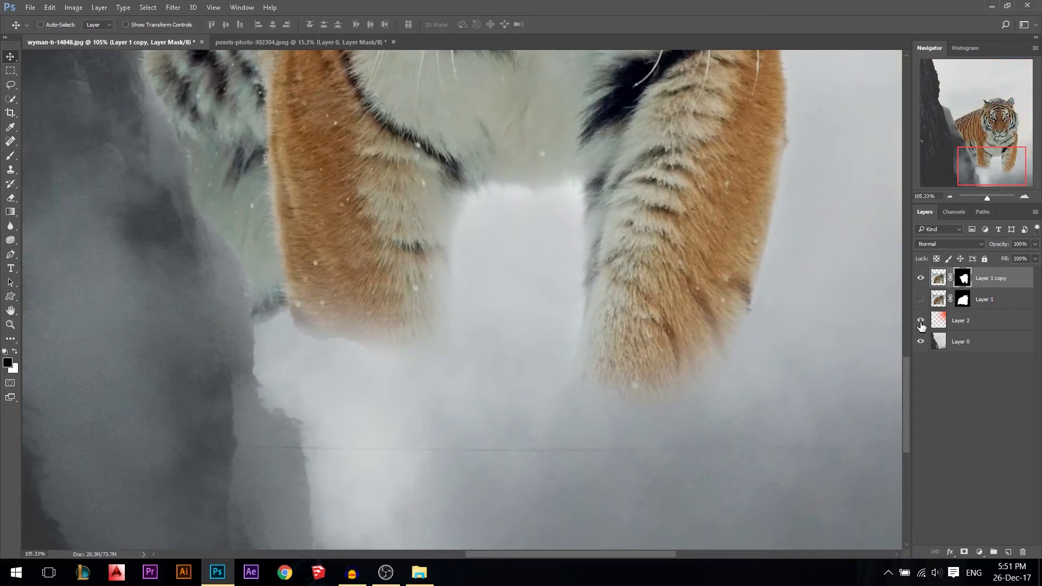
click(921, 342)
Clone over the faint horizontal line in the fog on the background layer, using a 15 px soft Clone Stamp
click(958, 342)
scroll(293, 474, down, 2)
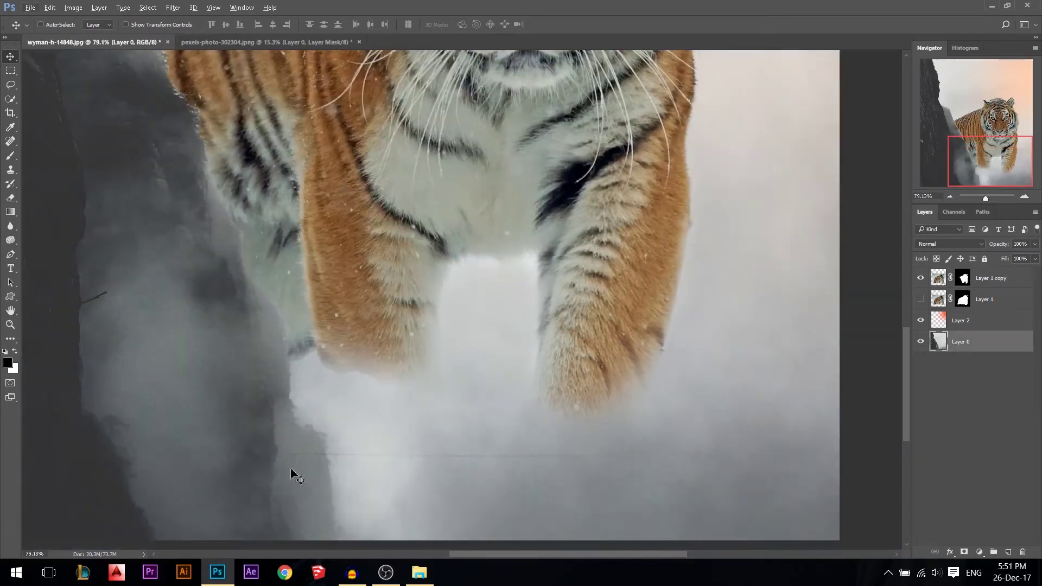
scroll(513, 493, down, 1)
scroll(449, 517, up, 6)
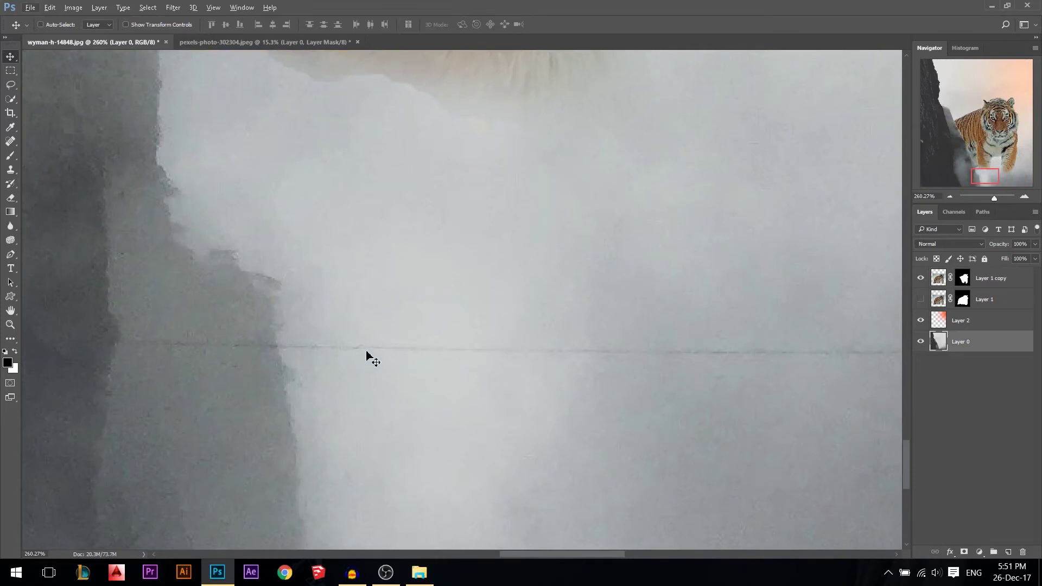
click(10, 171)
key(alt+s)
key(Escape)
alt+drag(124, 384, 114, 385)
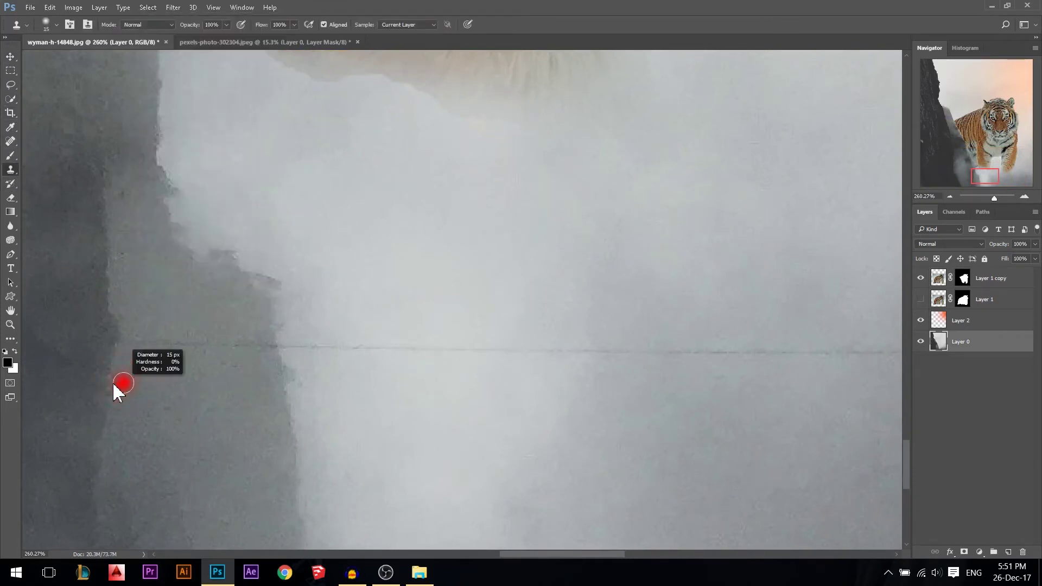
scroll(134, 365, down, 4)
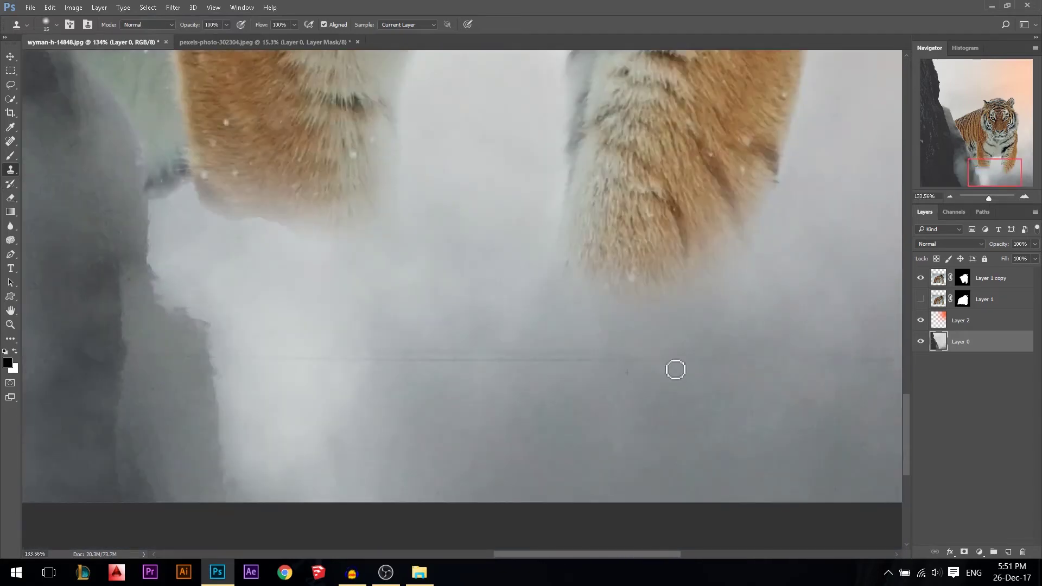
scroll(733, 382, right, 2)
scroll(684, 380, down, 3)
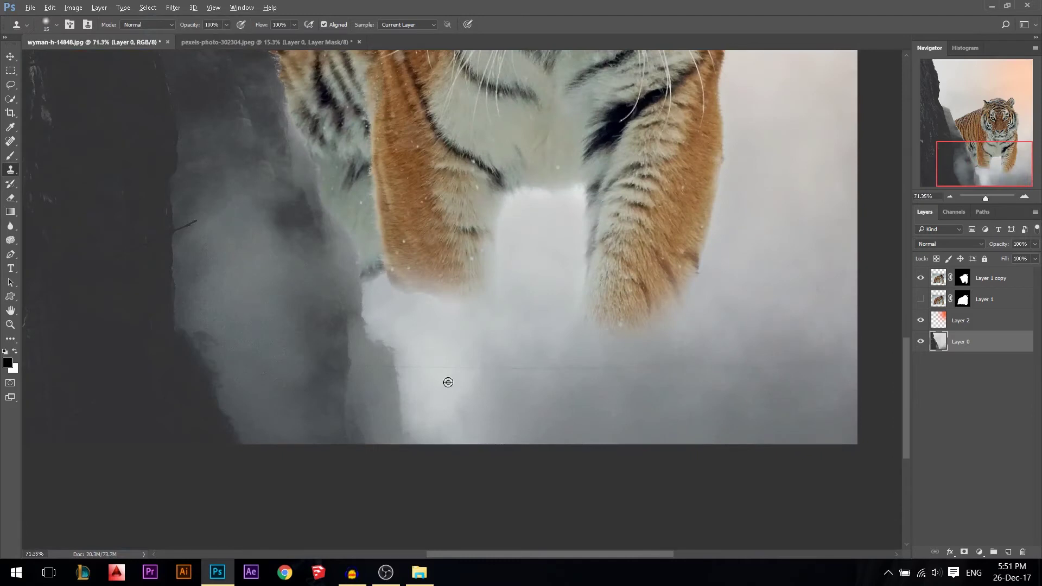
Clone away the remaining line from the grey rock edge across the fog with a 12 px Clone Stamp
scroll(448, 382, up, 3)
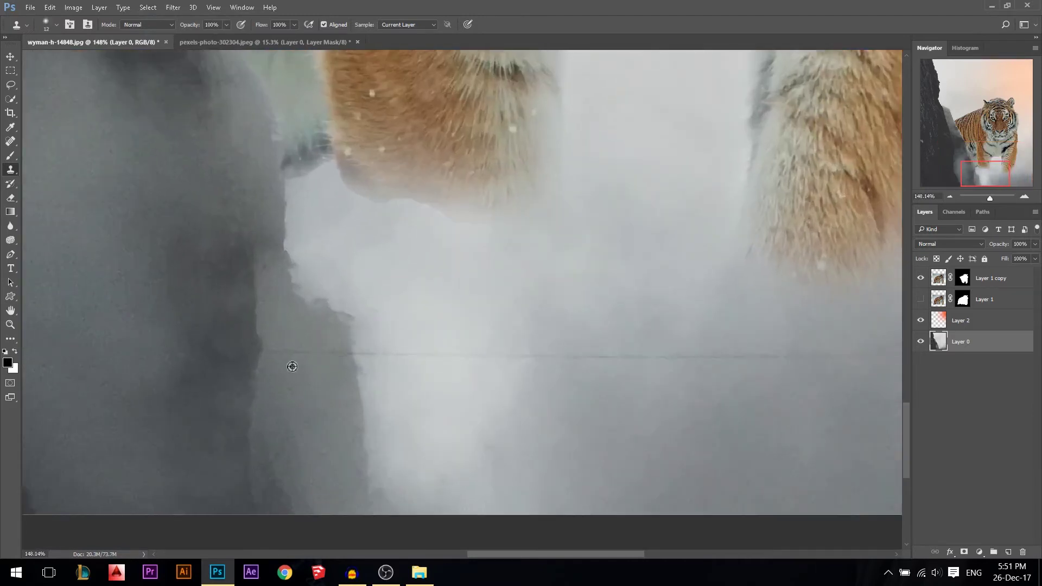
alt+click(275, 370)
scroll(374, 362, down, 1)
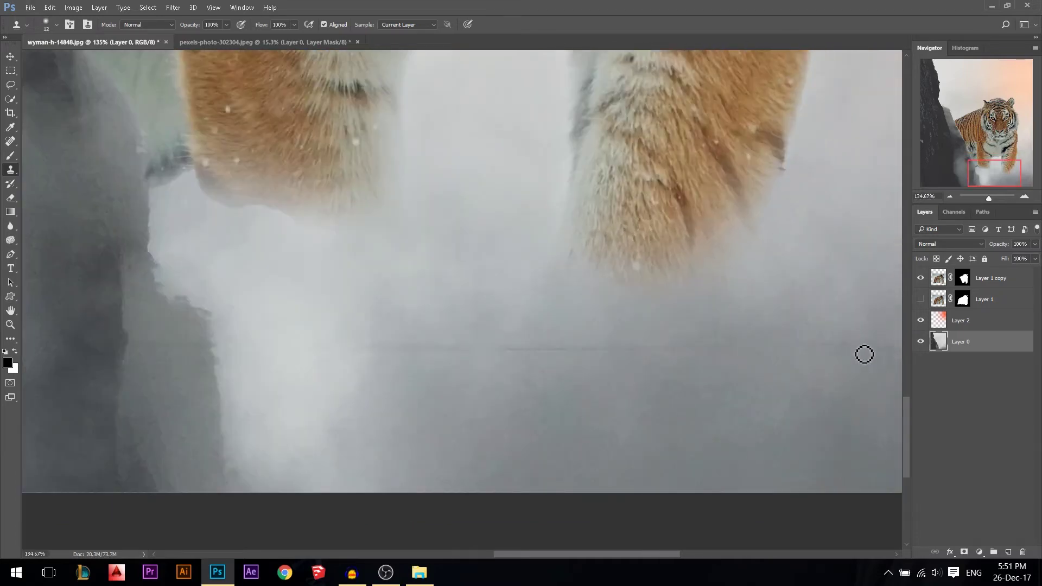
scroll(549, 414, down, 8)
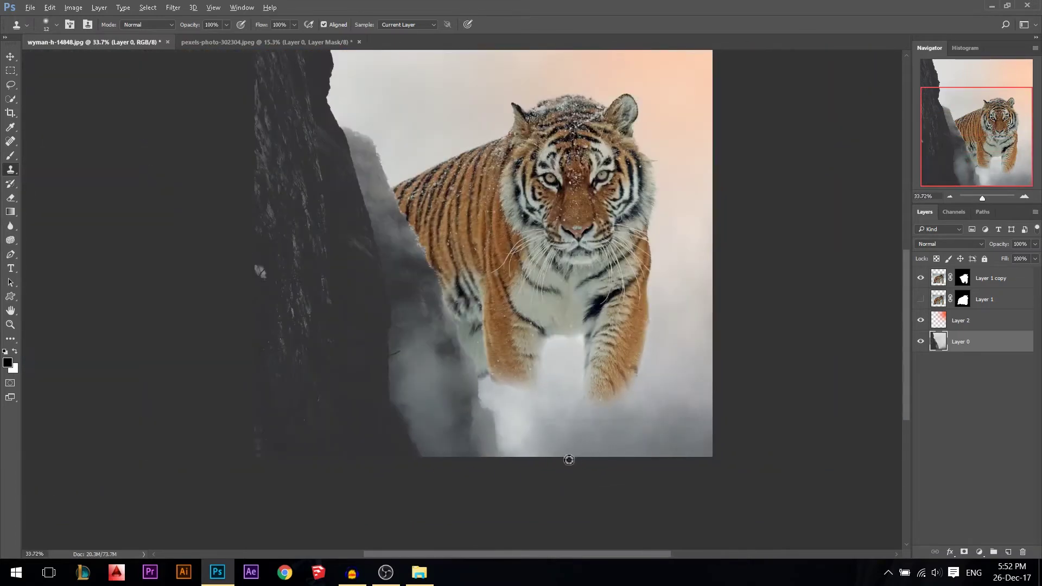
scroll(569, 460, down, 2)
Add a new empty layer above the tiger copy and clip it to that layer
click(10, 57)
scroll(513, 334, up, 1)
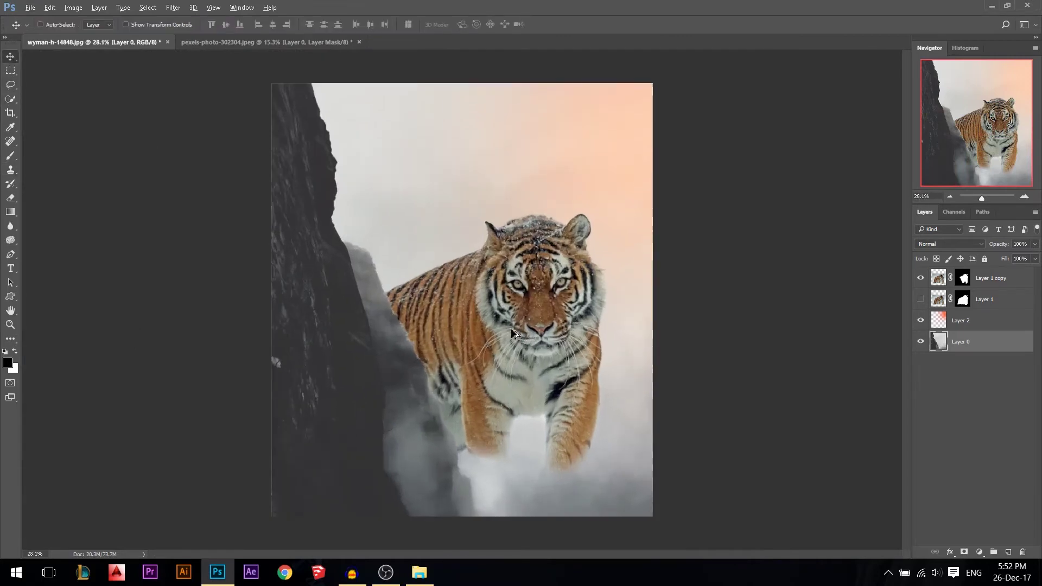
click(939, 278)
click(963, 277)
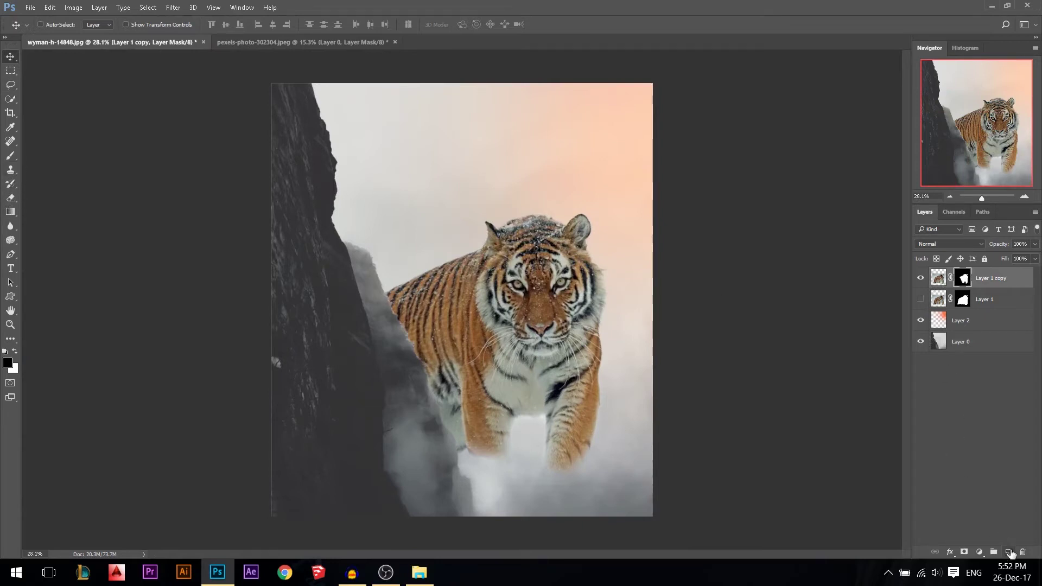
click(1008, 552)
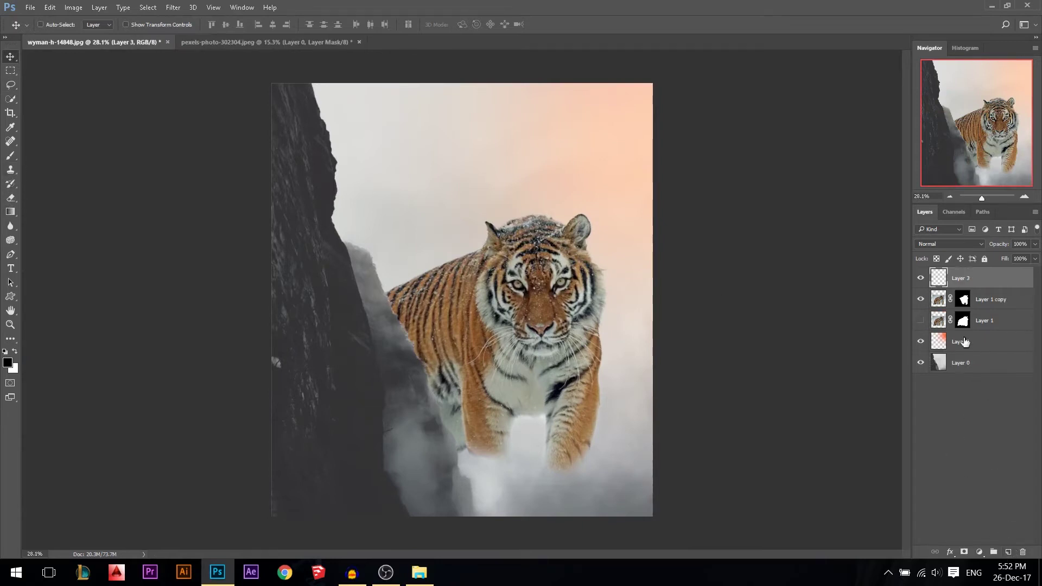
alt+click(966, 286)
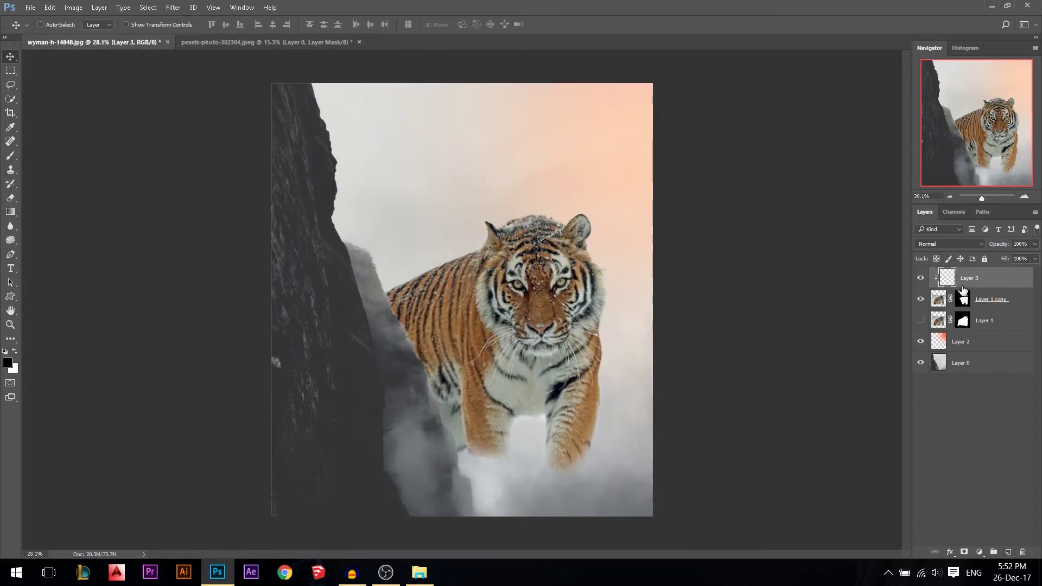
Paint white snow texture onto the tiger on the clipped layer, using the 1131 px textured brush at 47% opacity
click(11, 157)
key(x)
right_click(537, 276)
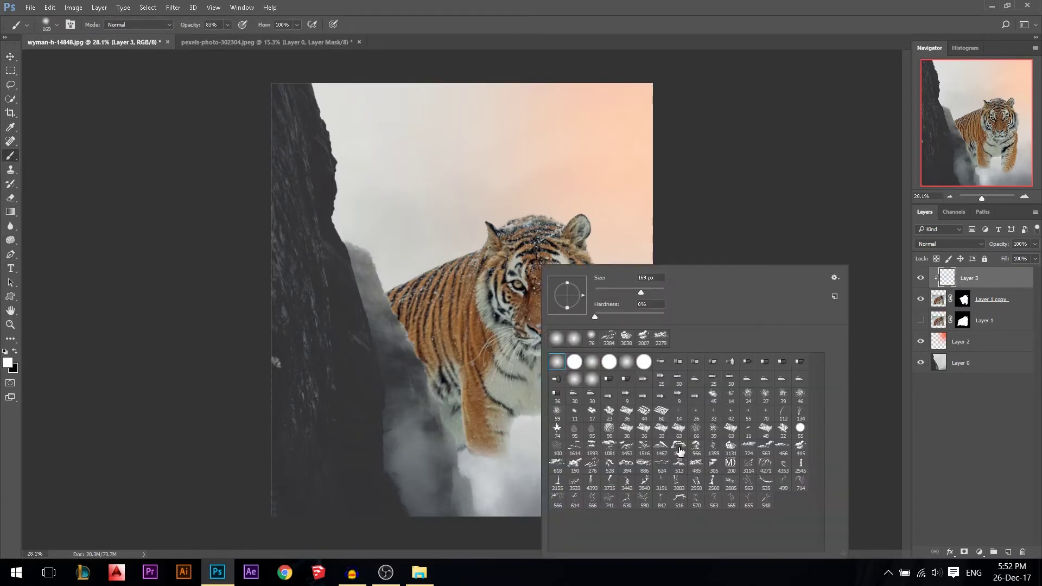
click(731, 448)
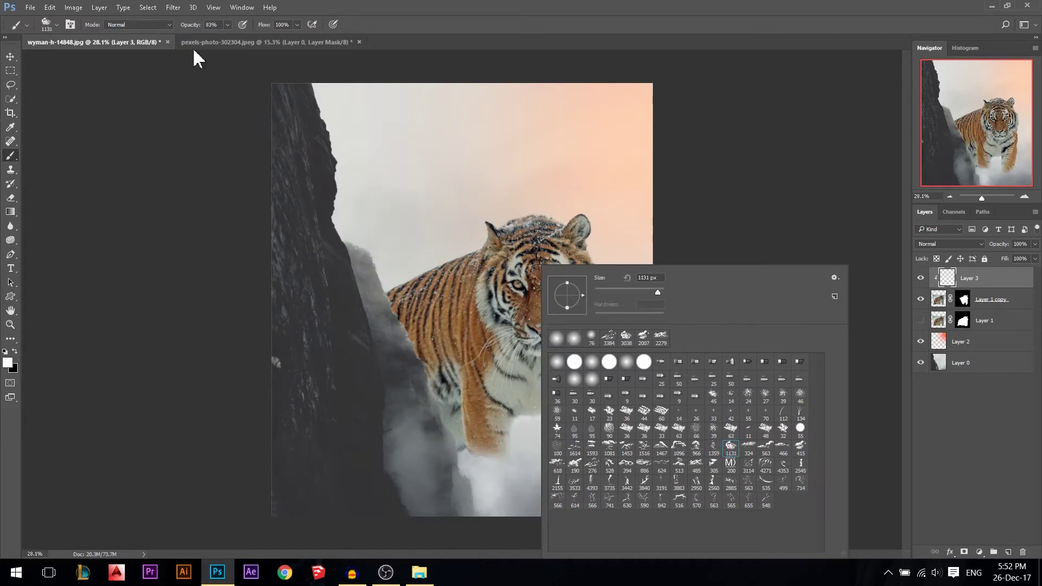
drag(194, 24, 176, 26)
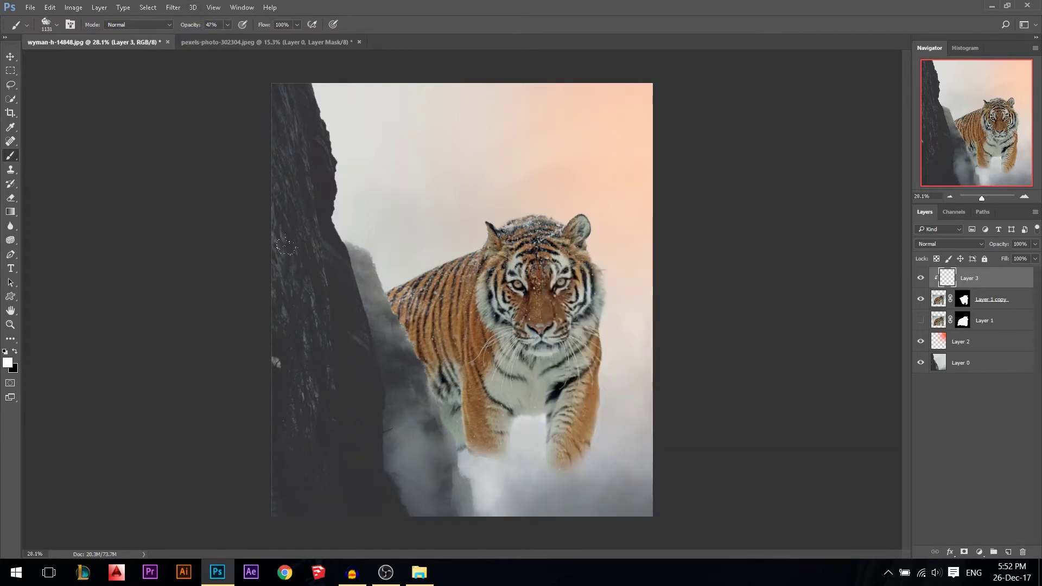
drag(332, 357, 354, 419)
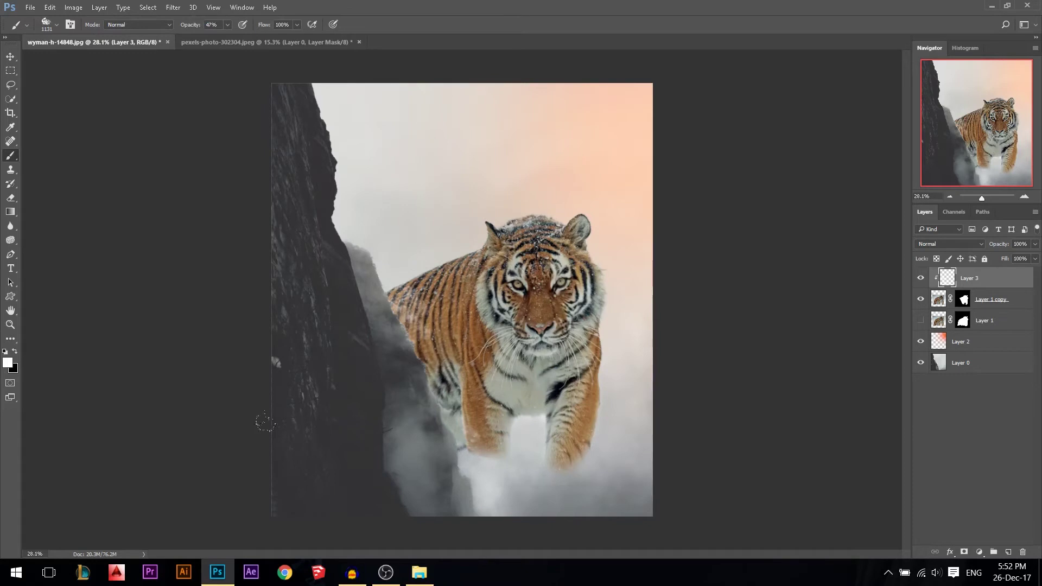
Switch to another textured brush, undo the last stamp, and dab white texture on the tiger's front paw at 35% opacity
right_click(399, 265)
click(554, 466)
double_click(553, 465)
click(565, 304)
key(ctrl+z)
drag(197, 25, 189, 26)
click(568, 450)
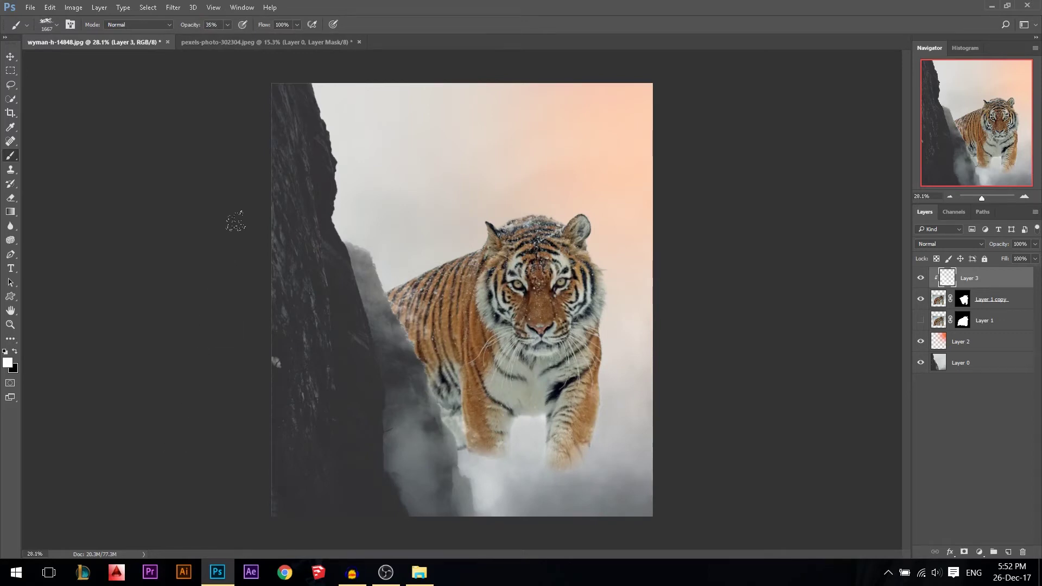
Stamp more white texture over the tiger's legs and body with a different textured brush at 35% opacity
click(265, 162)
click(227, 228)
key(F5)
click(566, 392)
double_click(457, 321)
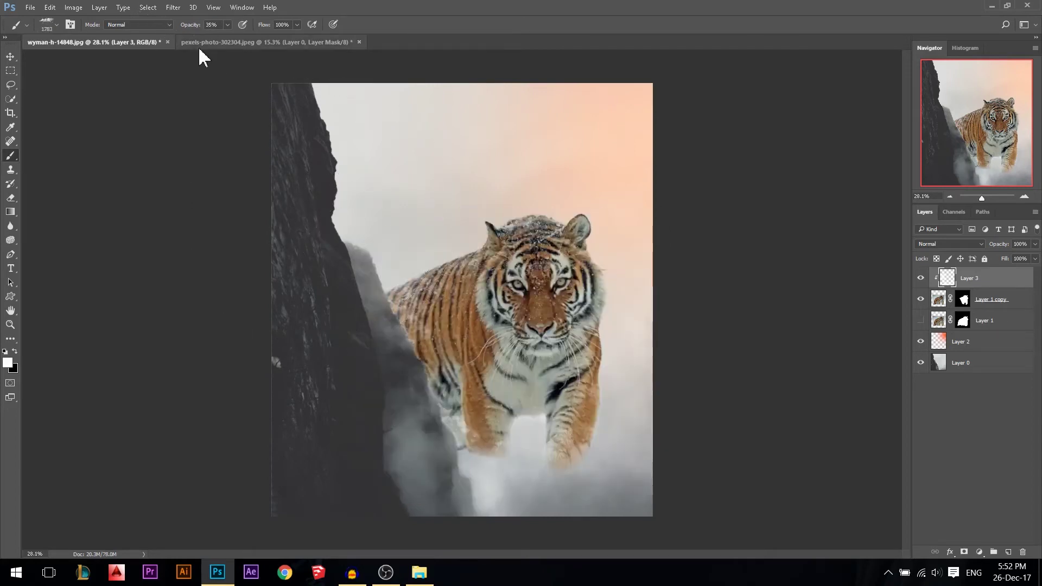
Build up faint white haze over the tiger's hind leg, flank, chest and front legs at 11% brush opacity
drag(190, 24, 102, 24)
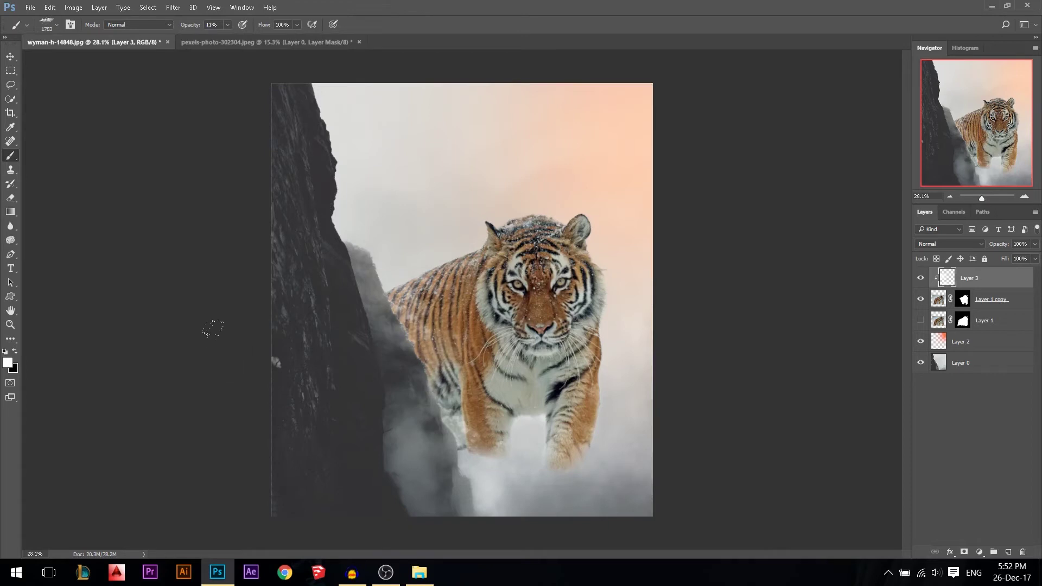
drag(278, 422, 303, 373)
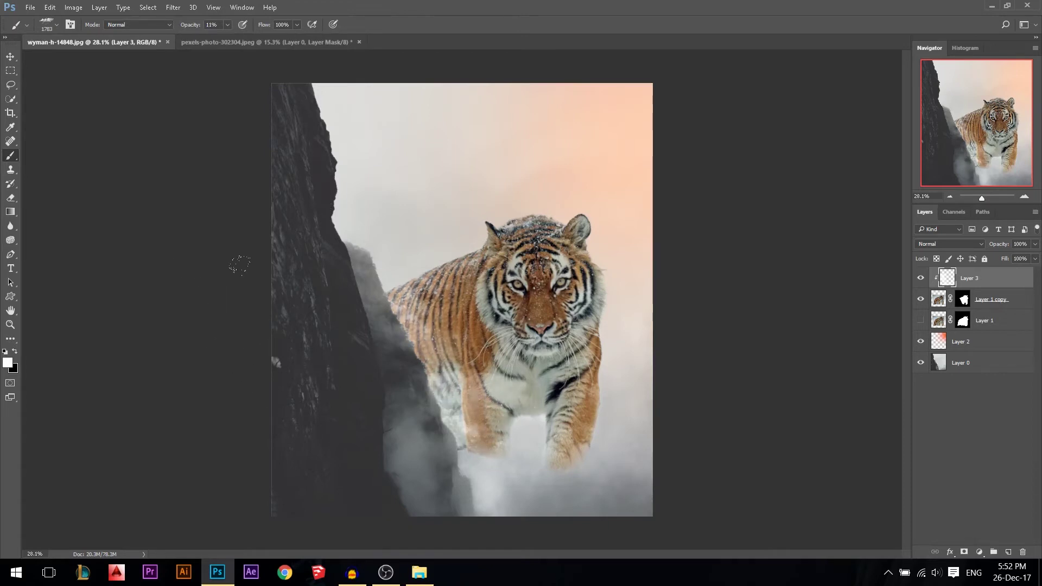
mouse_move(580, 269)
mouse_down()
mouse_move(567, 310)
mouse_move(536, 345)
mouse_move(570, 391)
mouse_move(549, 383)
mouse_up()
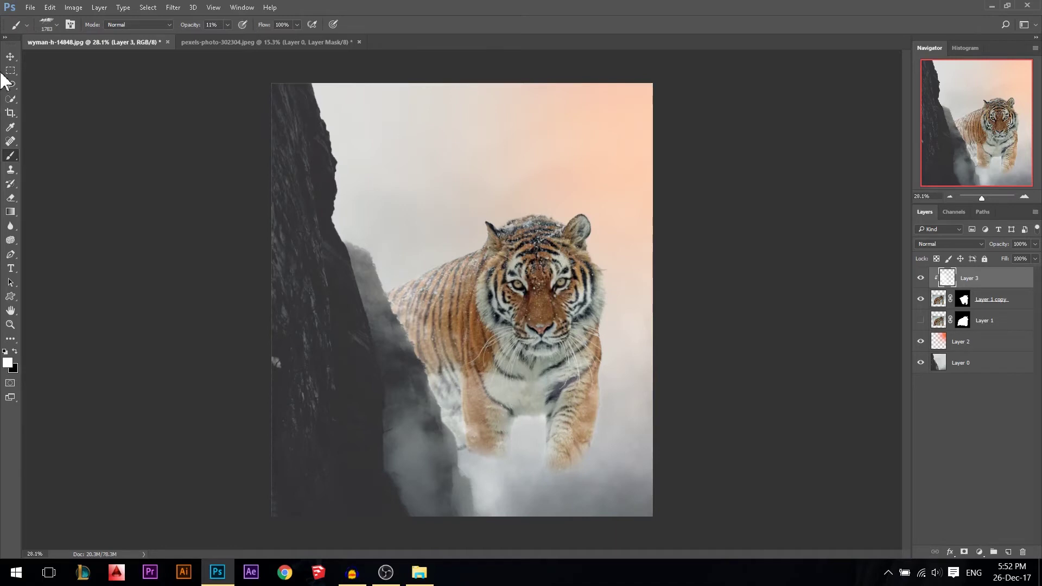
Add a Hue/Saturation adjustment clipped to the tiger copy and set its saturation to -15
click(10, 56)
click(979, 300)
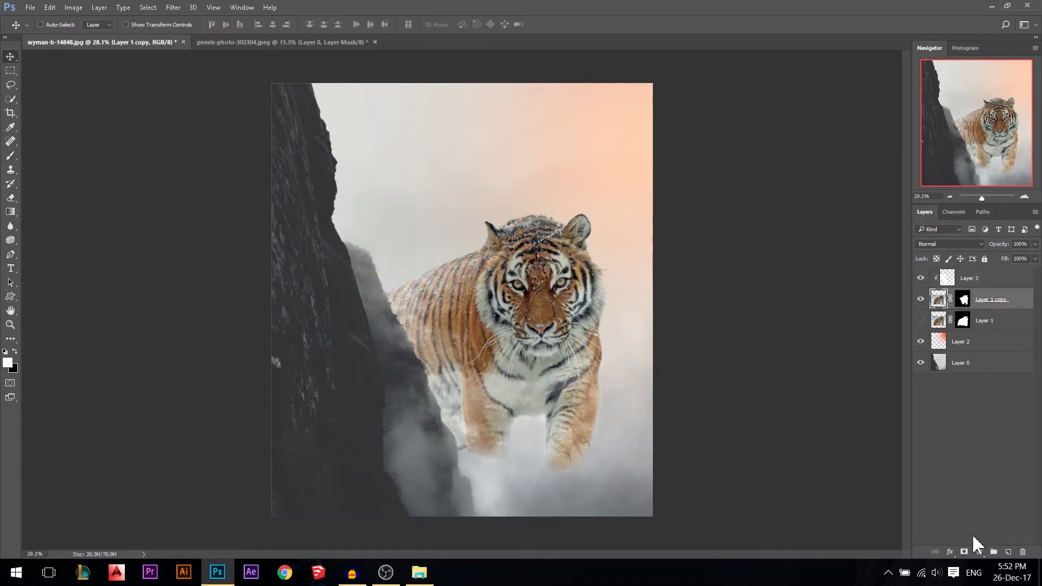
click(981, 552)
click(961, 406)
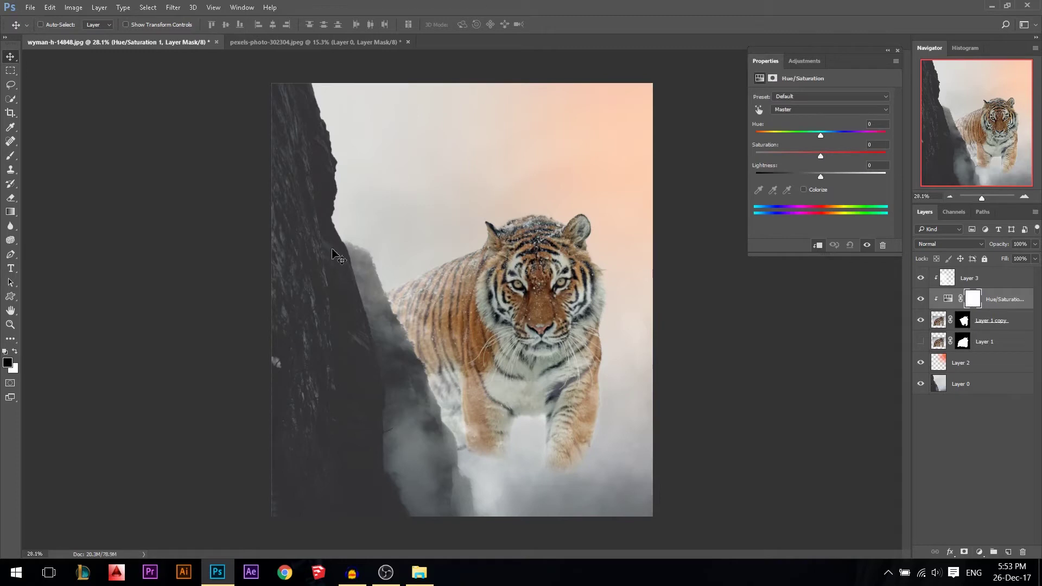
click(811, 155)
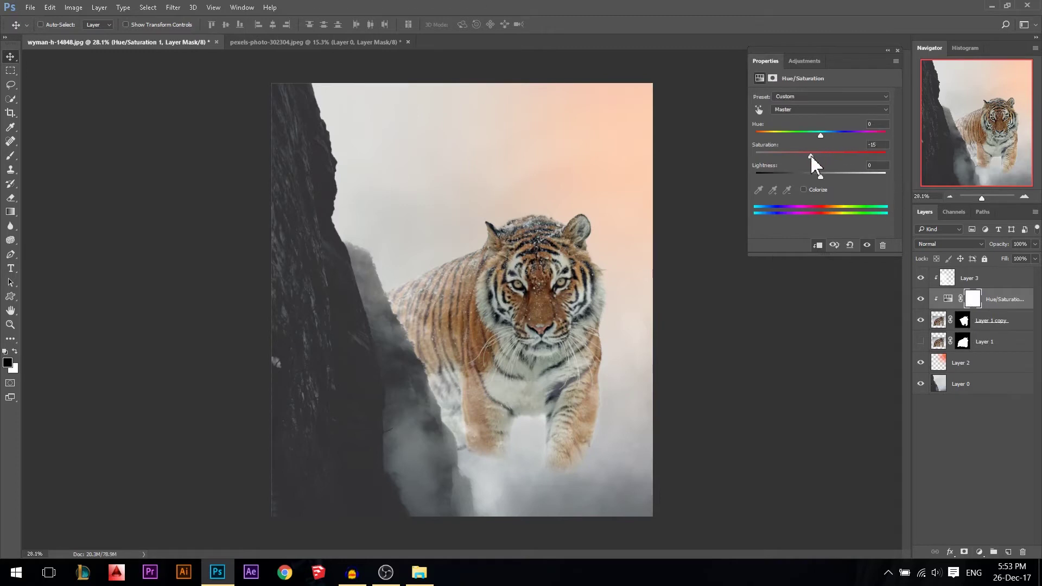
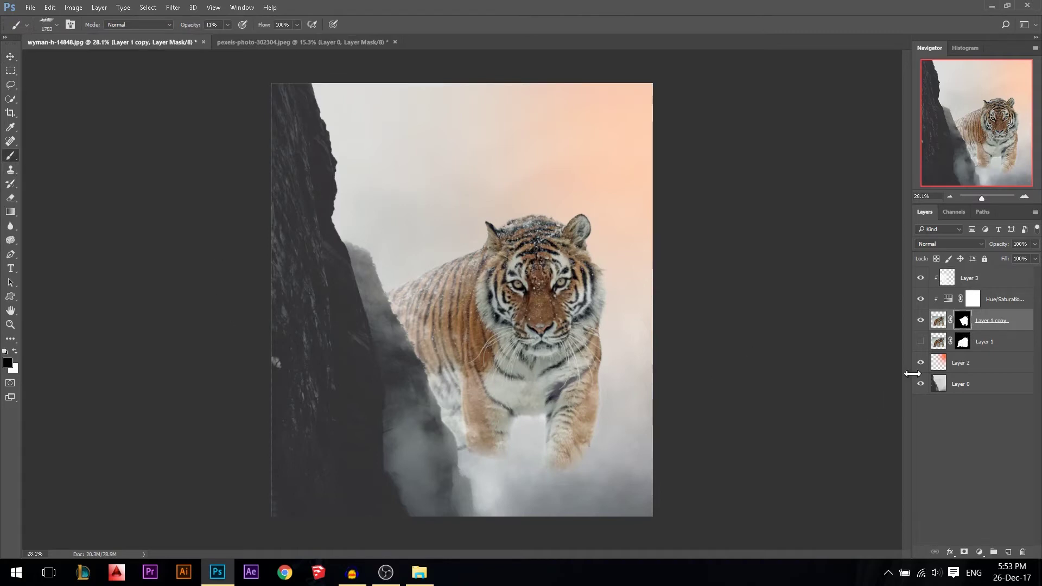
Try masking out the tiger with a large textured brush at full opacity, undo it, and set the brush opacity to 16%
drag(456, 396, 424, 395)
key(0)
drag(530, 301, 395, 240)
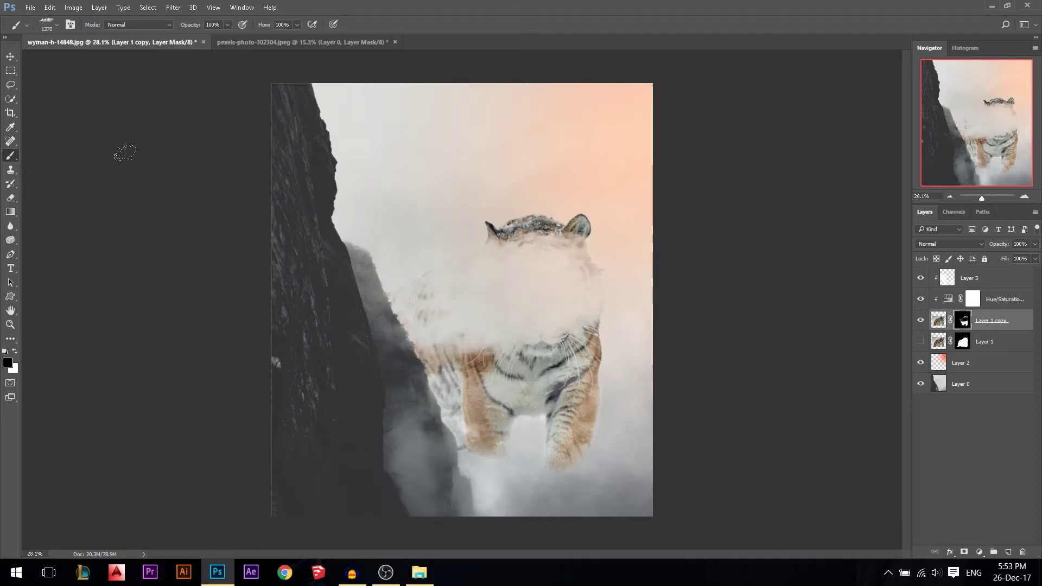
key(ctrl+z)
click(225, 25)
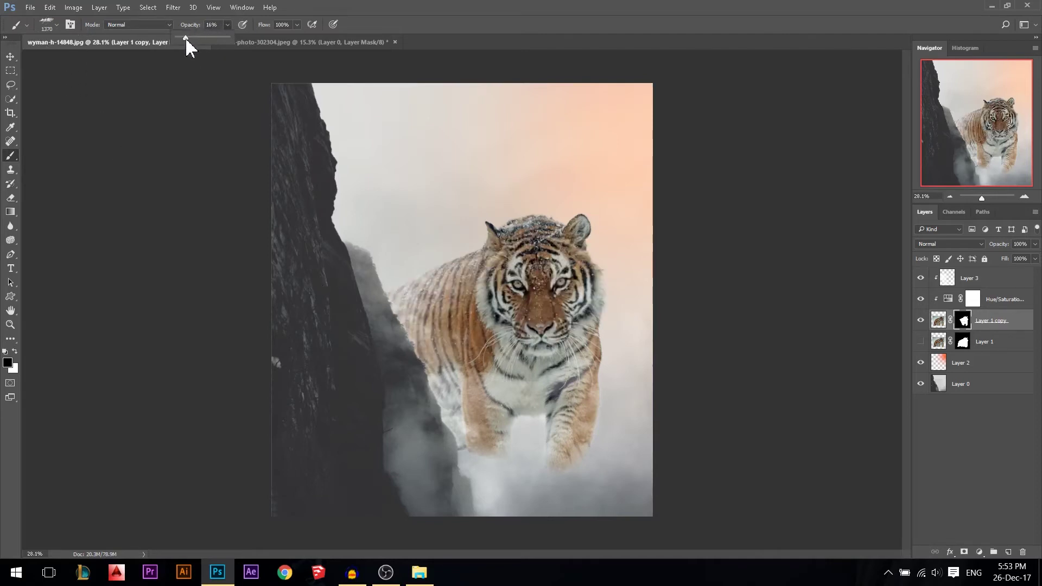
click(289, 258)
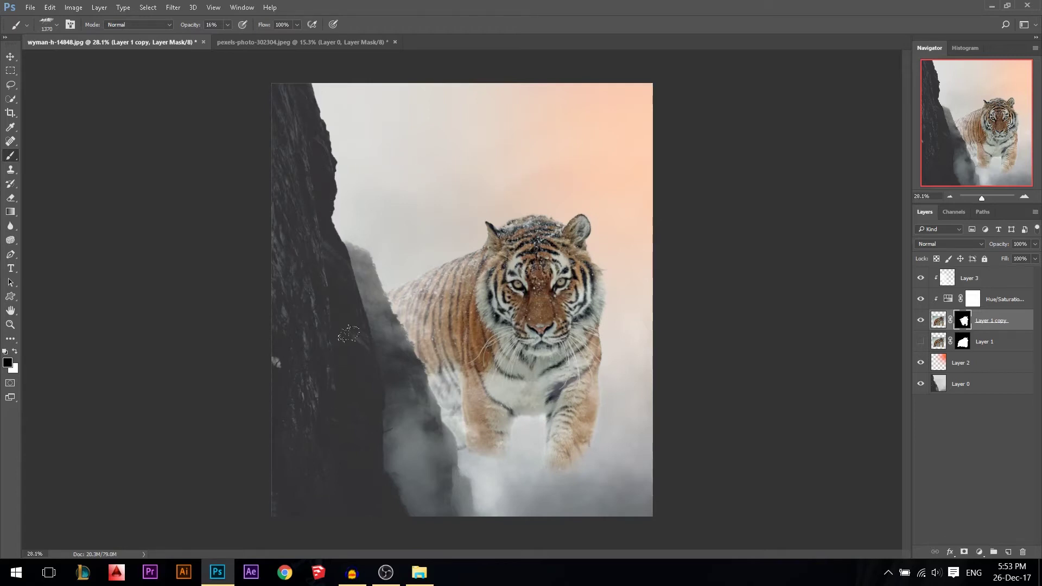
Add a new layer above Layer 3 and set the foreground colour to red
click(999, 278)
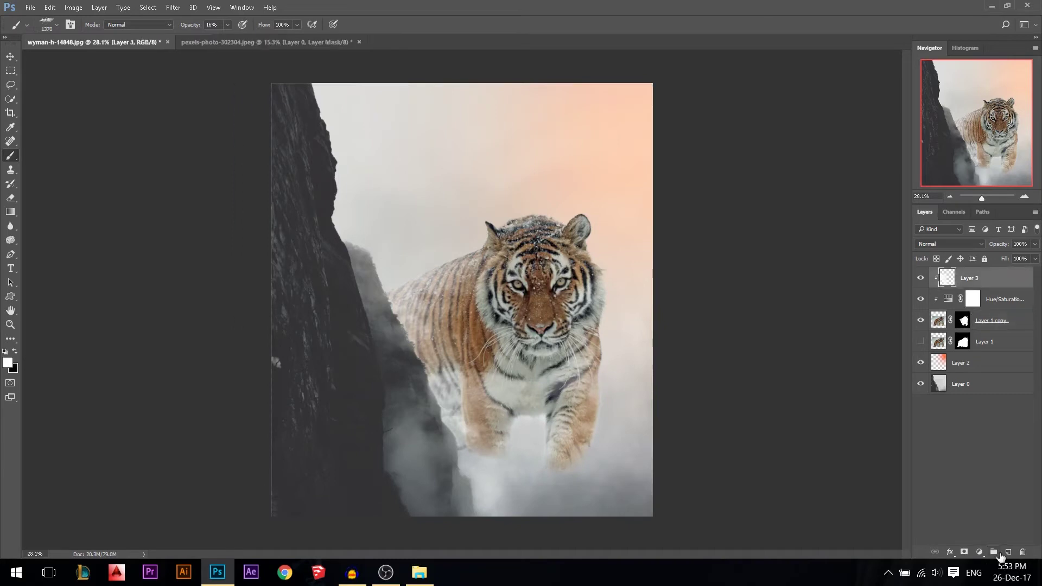
click(1009, 552)
click(7, 363)
click(521, 149)
click(621, 144)
Test the textured brush in red over the tiger's flank, undo the stamps, and delete the new layer
alt+drag(452, 301, 374, 304)
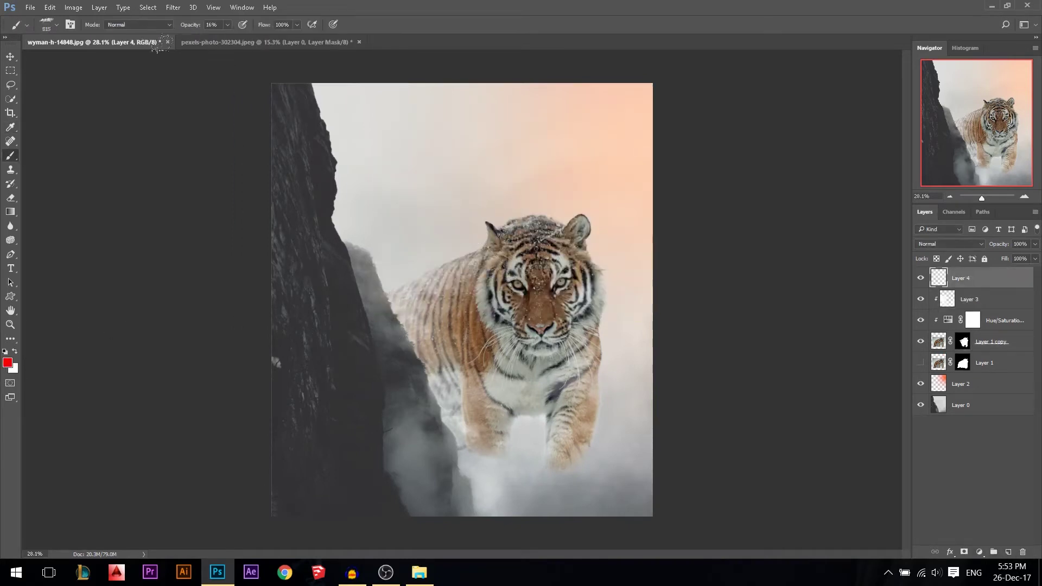
drag(430, 198, 391, 214)
mouse_move(411, 293)
mouse_down()
mouse_move(375, 296)
mouse_move(401, 304)
mouse_move(376, 313)
mouse_move(405, 296)
mouse_move(396, 313)
mouse_up()
key(ctrl+z)
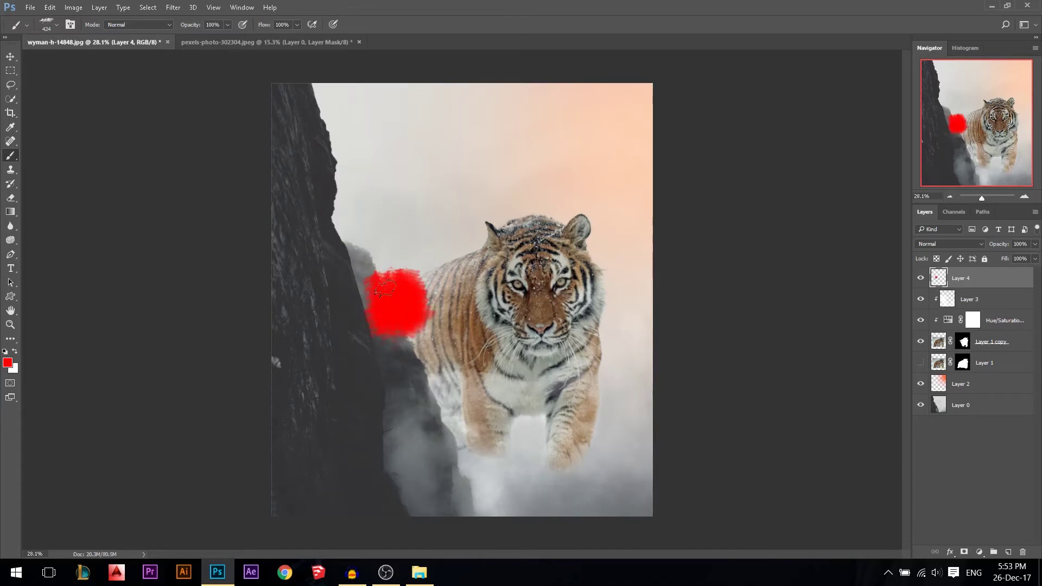
key(ctrl+z)
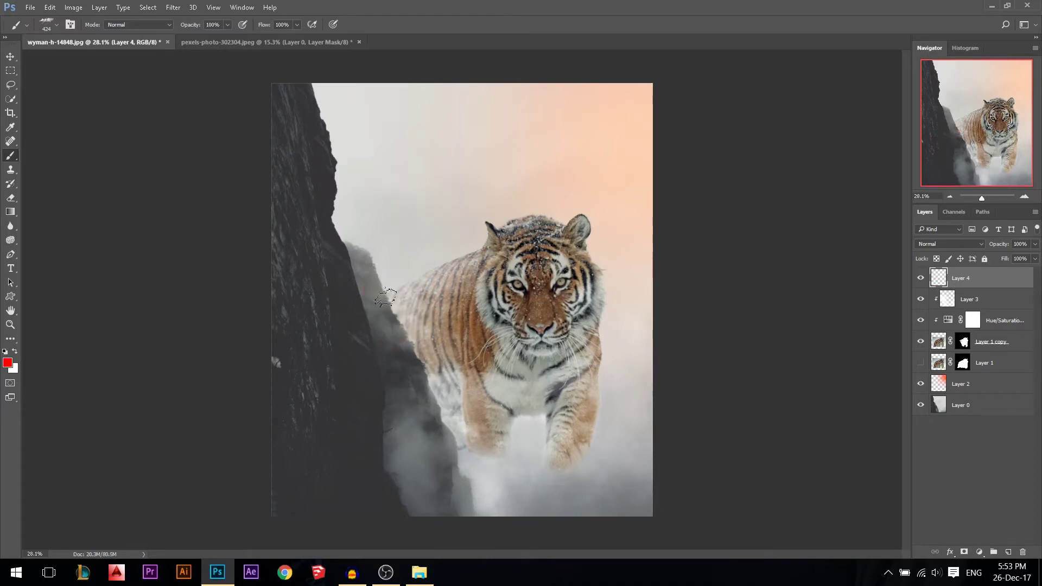
mouse_move(524, 302)
mouse_down()
mouse_move(506, 291)
mouse_move(533, 318)
mouse_move(510, 291)
mouse_move(524, 292)
mouse_move(502, 323)
mouse_move(524, 316)
mouse_move(521, 330)
mouse_move(520, 287)
mouse_move(539, 309)
mouse_move(515, 292)
mouse_move(545, 304)
mouse_move(518, 295)
mouse_up()
key(ctrl+z)
key(ctrl+z)
click(10, 56)
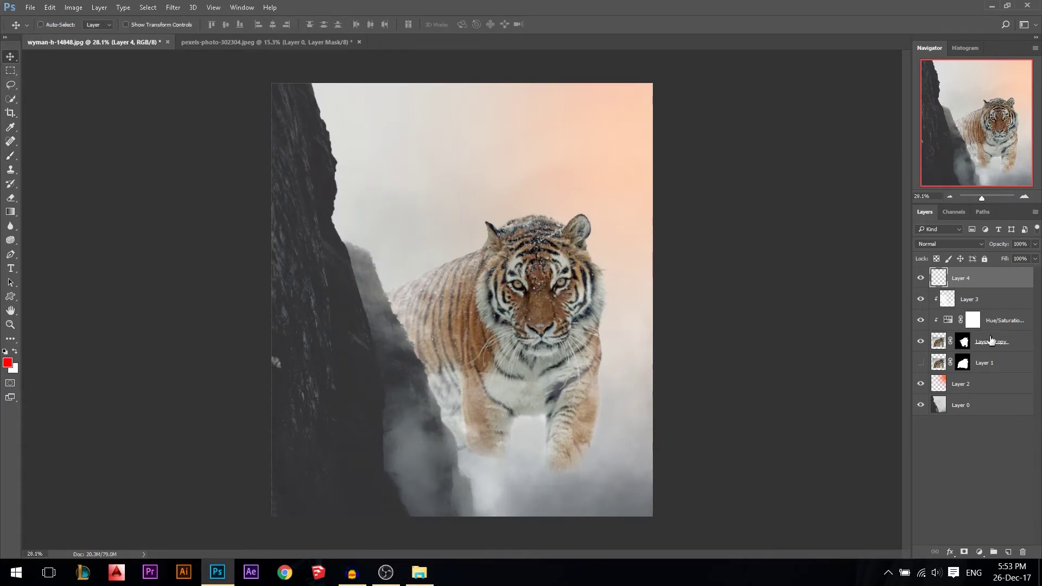
key(Delete)
Fade the tiger's hindquarters beside the cliff on the tiger copy's mask with a textured brush at 43% opacity
click(964, 321)
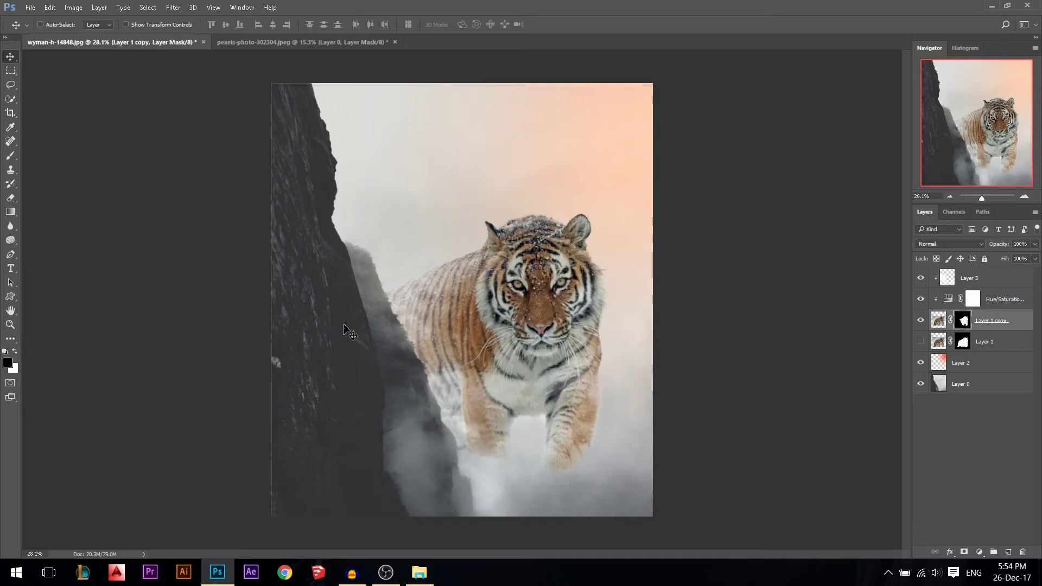
key(b)
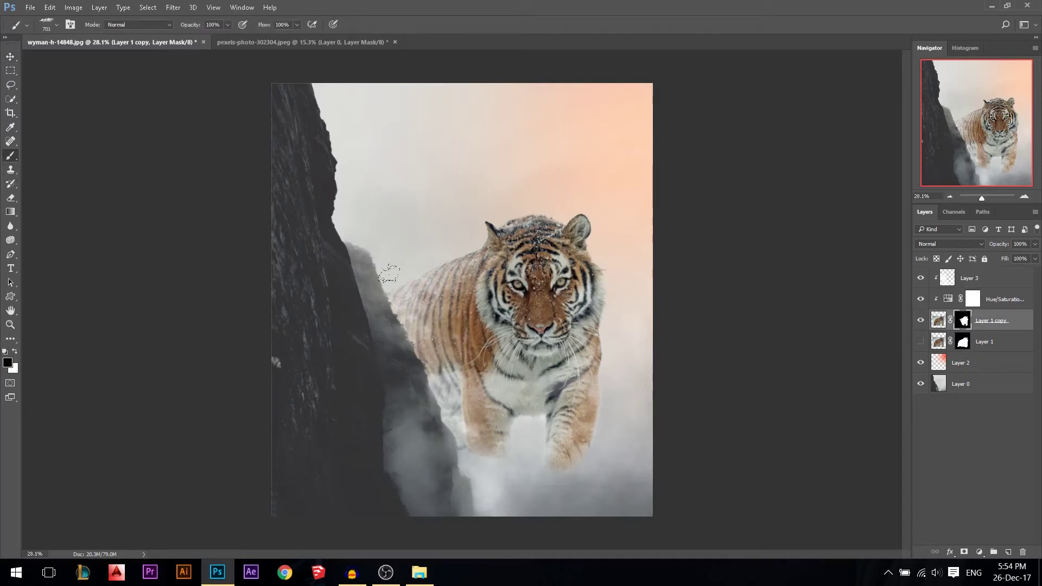
click(389, 274)
key(ctrl+z)
drag(200, 26, 180, 31)
mouse_move(389, 364)
mouse_down()
mouse_move(407, 370)
mouse_move(408, 351)
mouse_up()
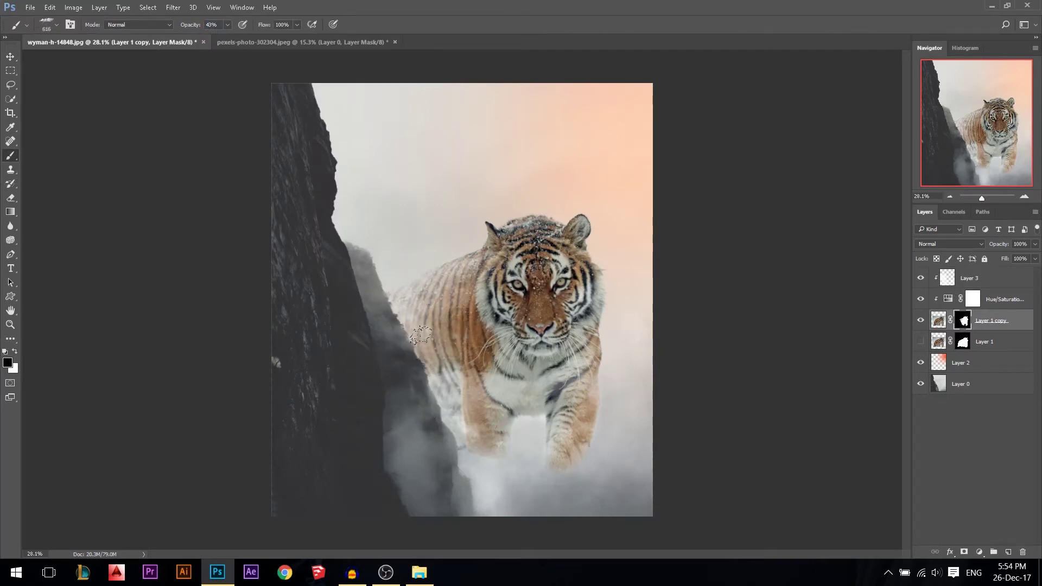
Soften the tiger's back and flank on its mask with a soft round brush at 10% opacity
right_click(456, 325)
click(505, 361)
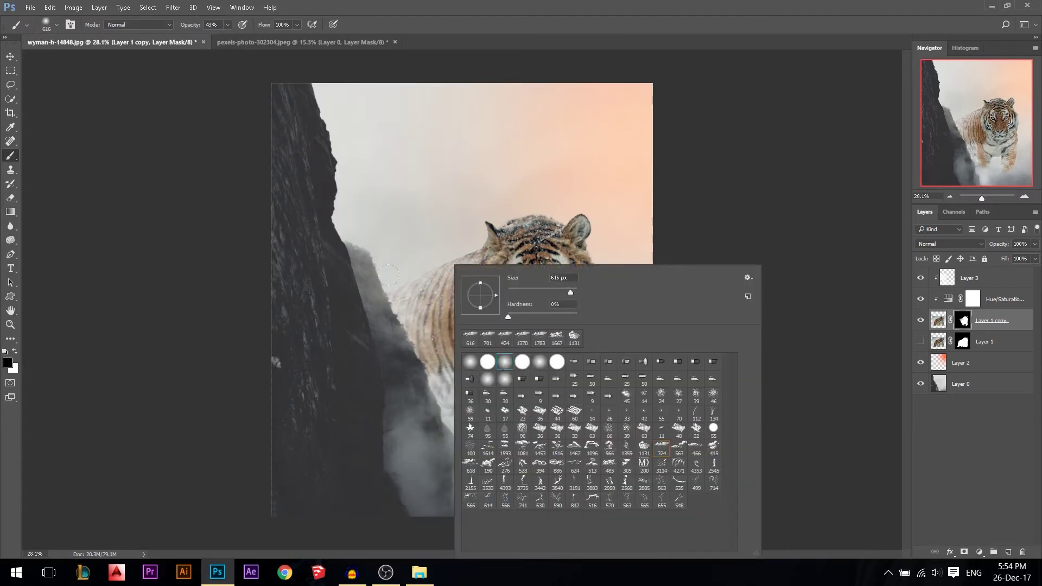
drag(375, 235, 364, 235)
drag(197, 25, 174, 30)
drag(412, 242, 417, 248)
mouse_move(452, 327)
mouse_down()
mouse_move(454, 355)
mouse_move(424, 299)
mouse_move(419, 331)
mouse_move(439, 386)
mouse_up()
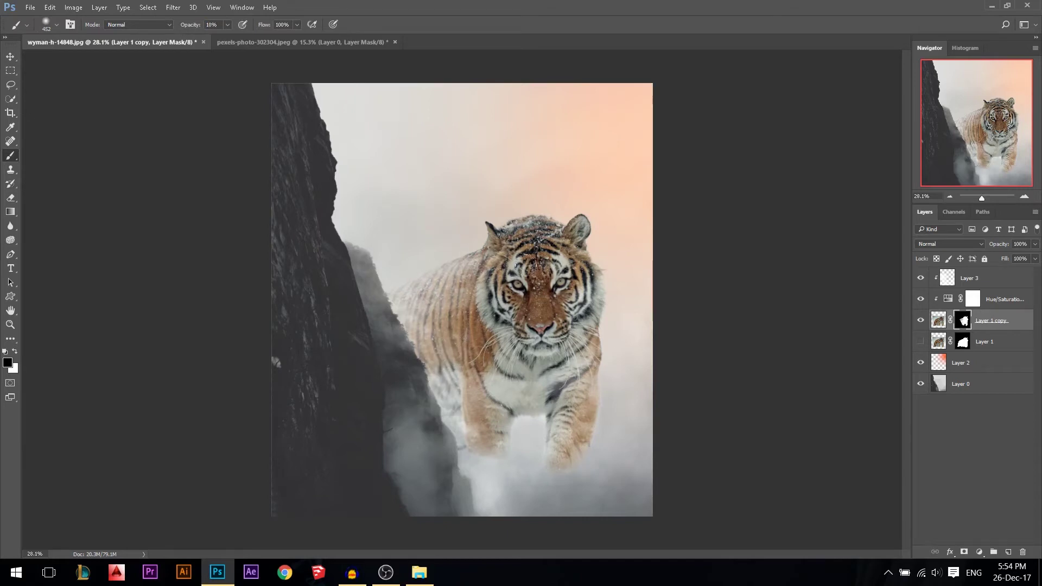
Set the tiger copy layer's opacity to 90% and deselect all layers
click(10, 57)
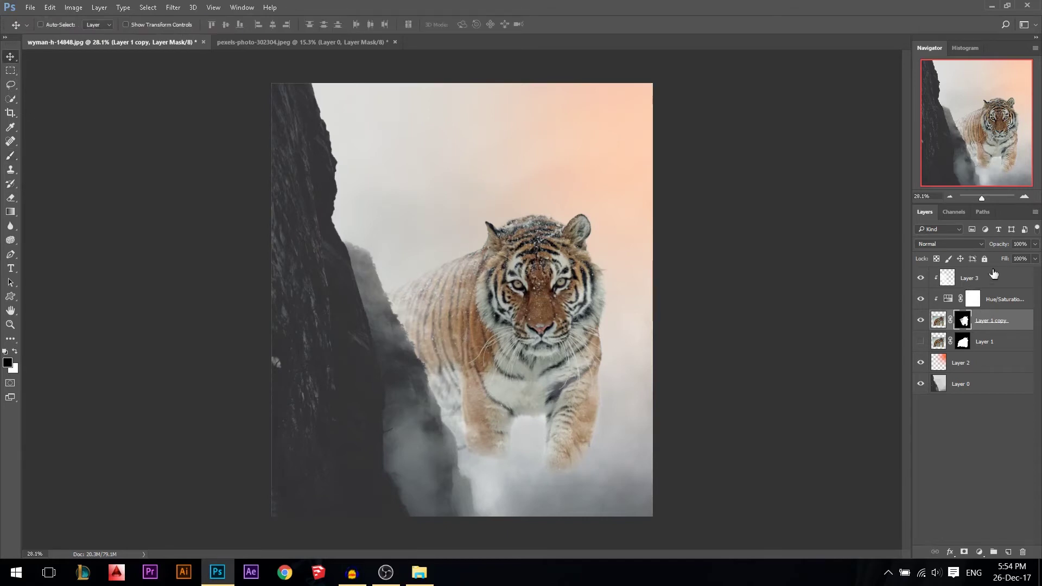
drag(1006, 248, 1002, 249)
click(968, 451)
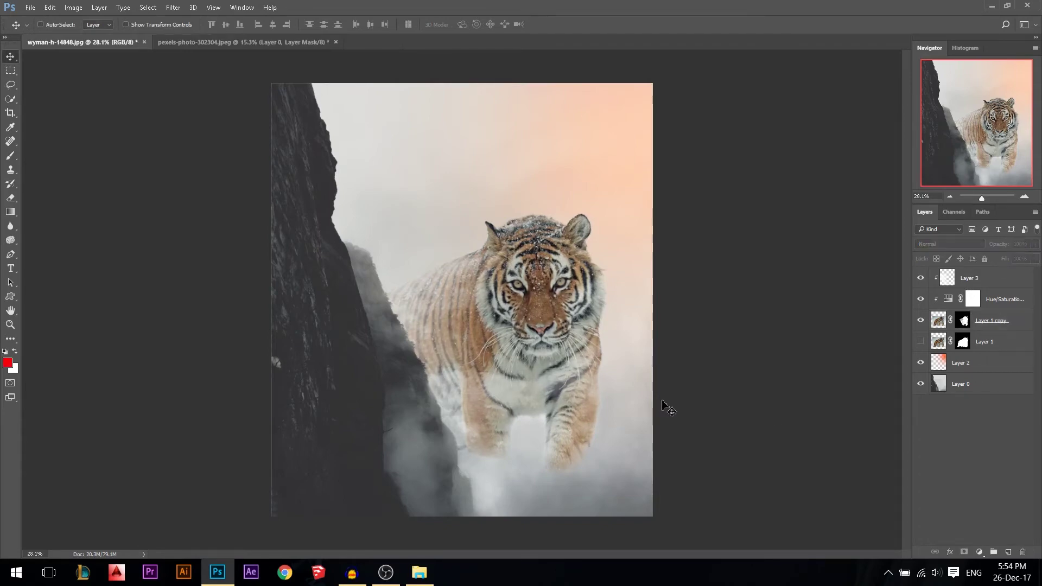
Fade the tiger's front legs and paws into the fog on its mask with a textured brush at 10% opacity
scroll(595, 386, up, 2)
scroll(596, 386, down, 1)
scroll(571, 492, up, 2)
scroll(579, 317, down, 1)
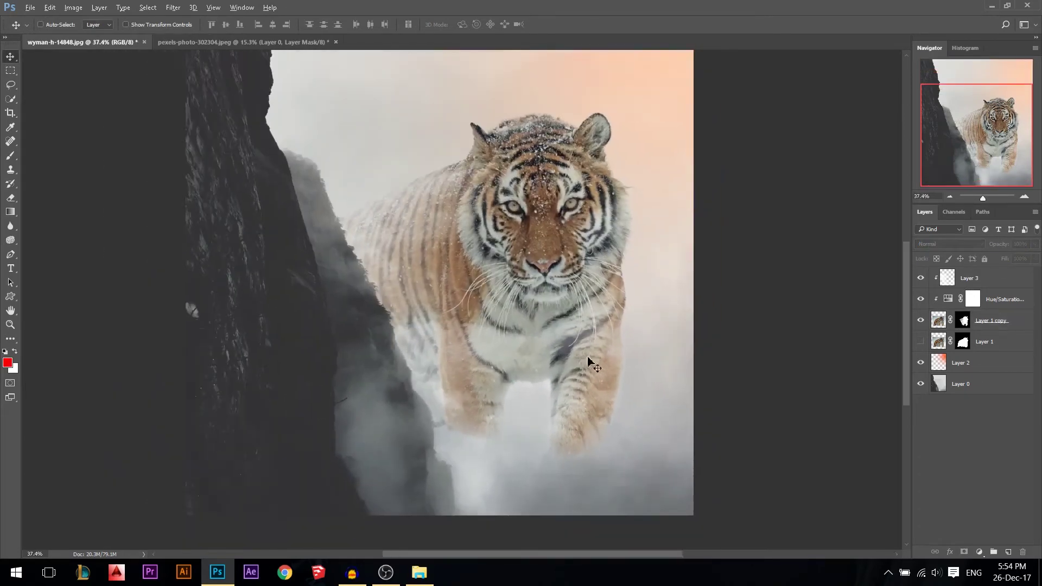
click(964, 321)
key(b)
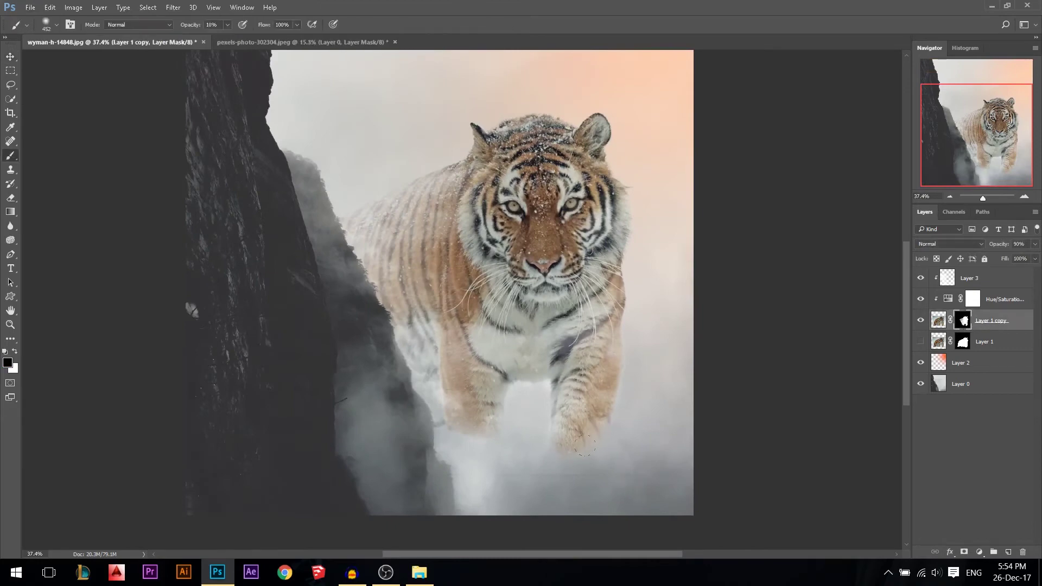
right_click(596, 429)
double_click(710, 341)
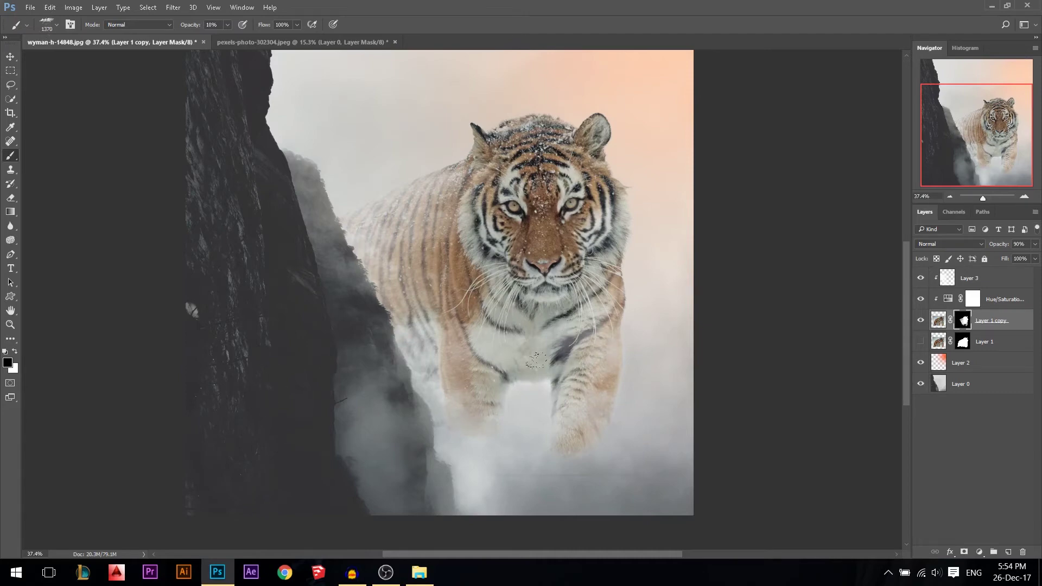
drag(638, 327, 584, 329)
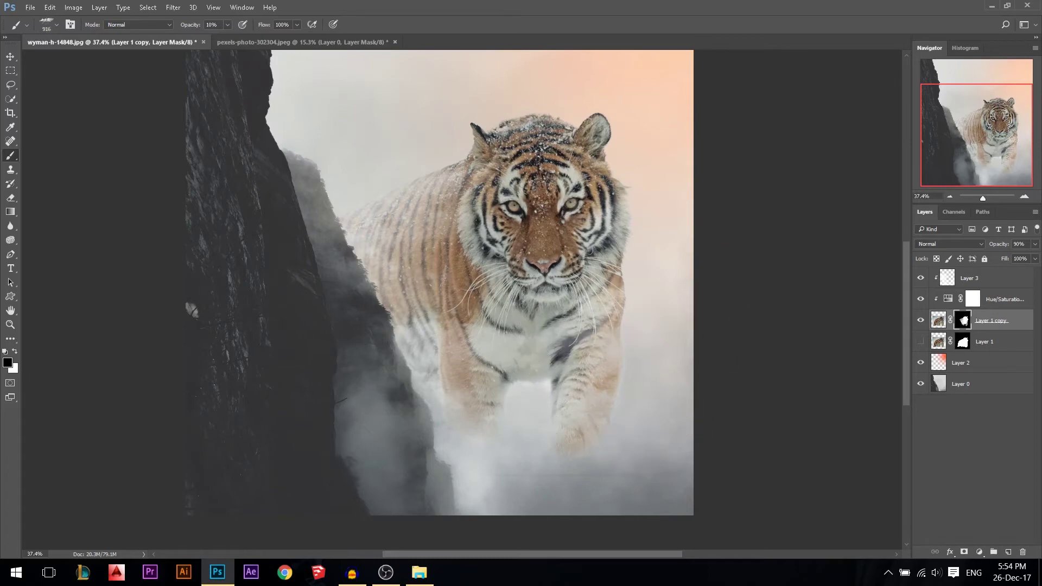
scroll(656, 321, down, 3)
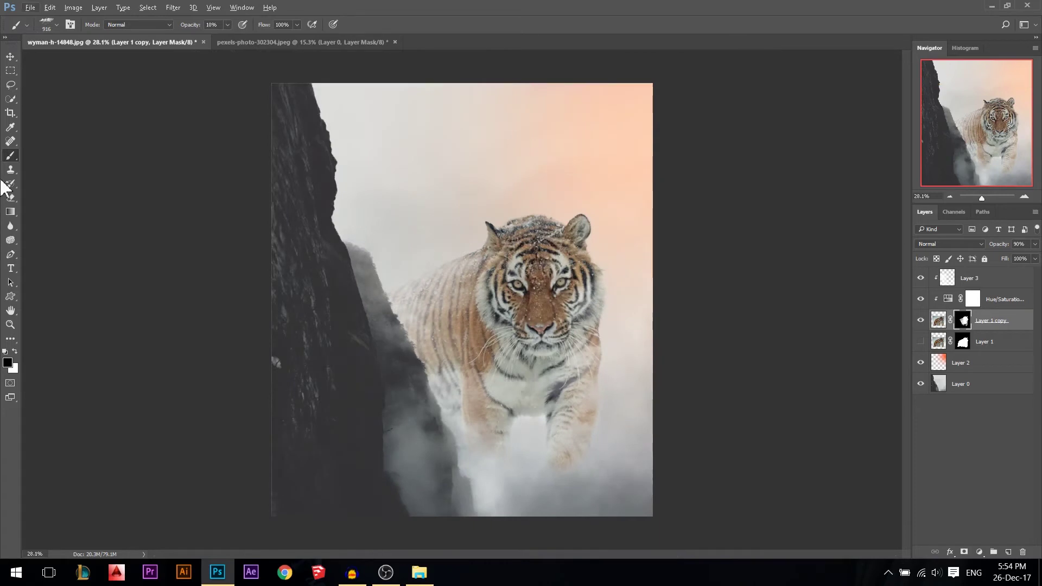
click(11, 57)
scroll(501, 343, down, 1)
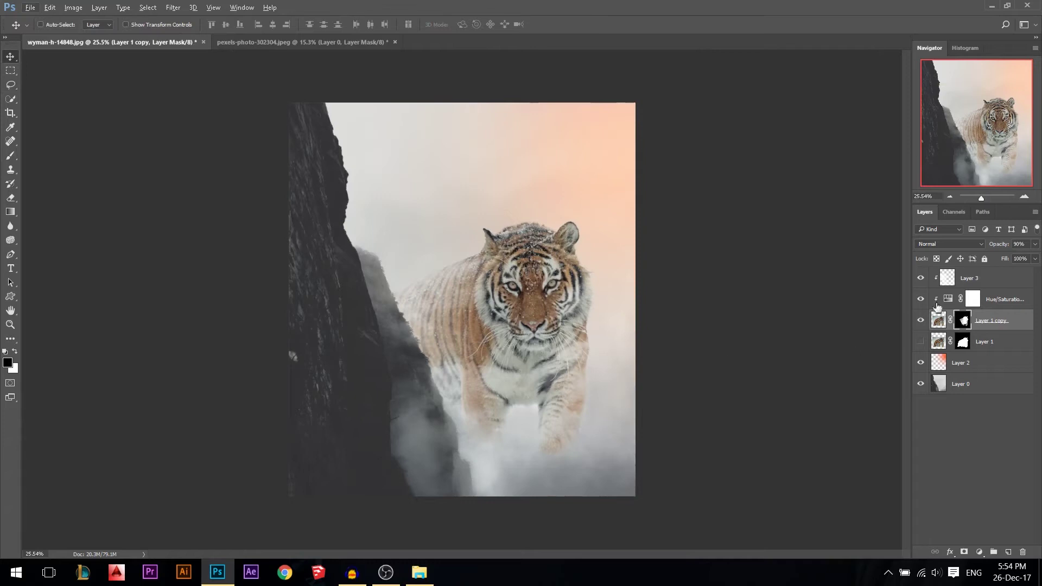
Add a Curves adjustment above Layer 3 and pull the shadow and highlight parts of its RGB curve down to darken the image
click(983, 287)
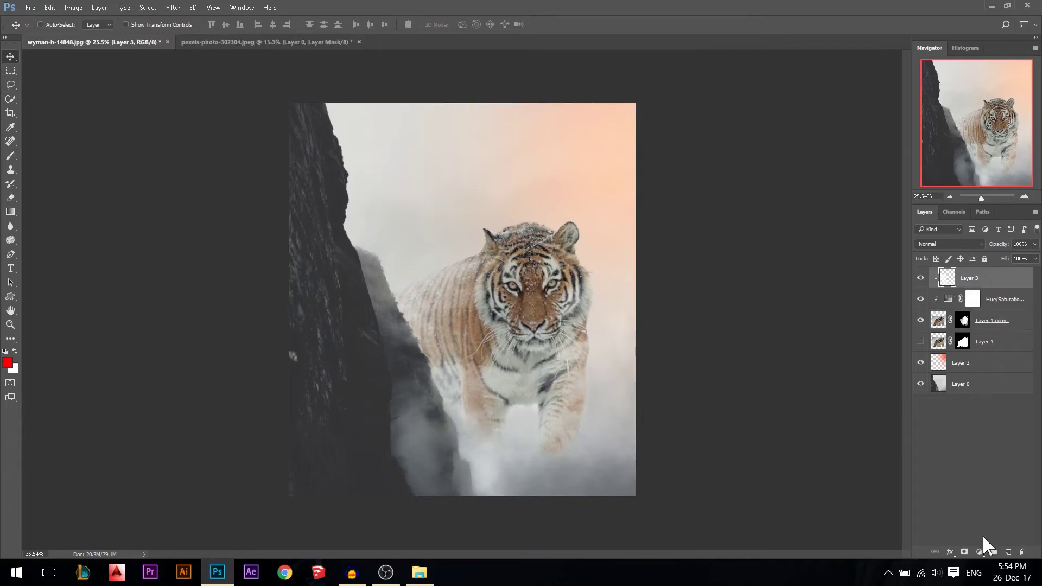
click(980, 552)
click(962, 364)
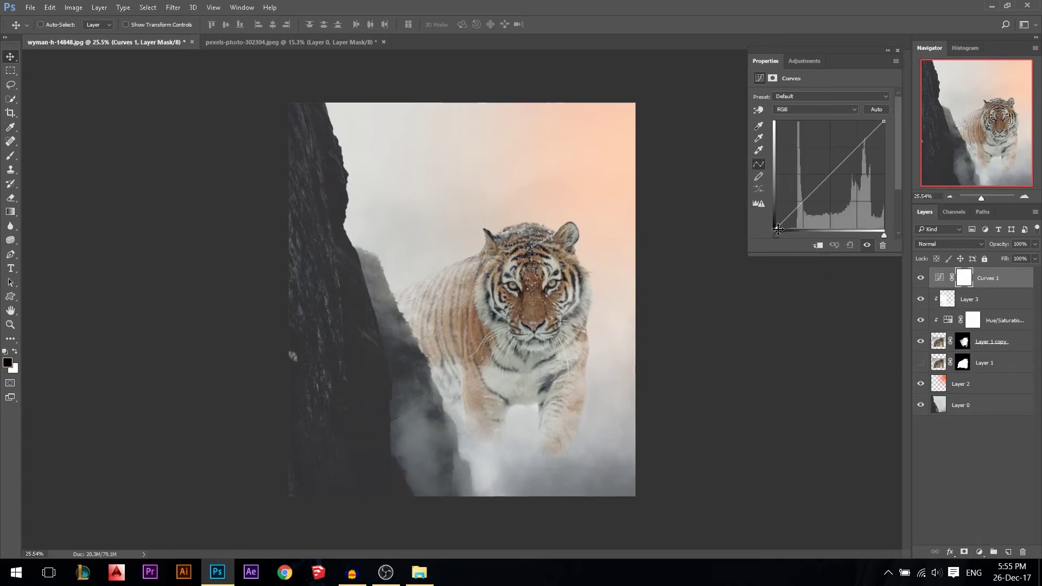
drag(776, 228, 769, 226)
drag(809, 197, 811, 204)
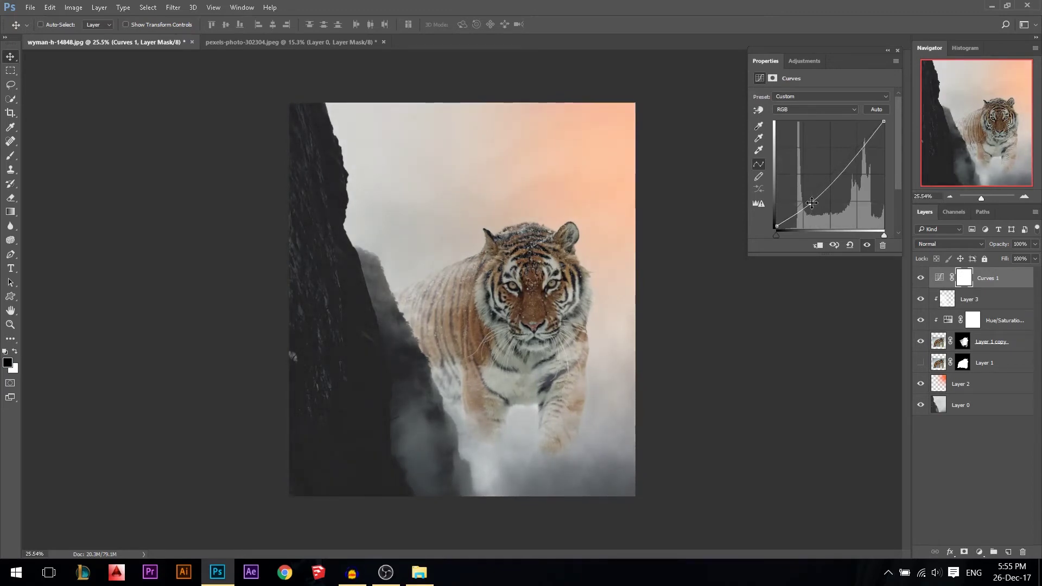
drag(864, 149, 864, 162)
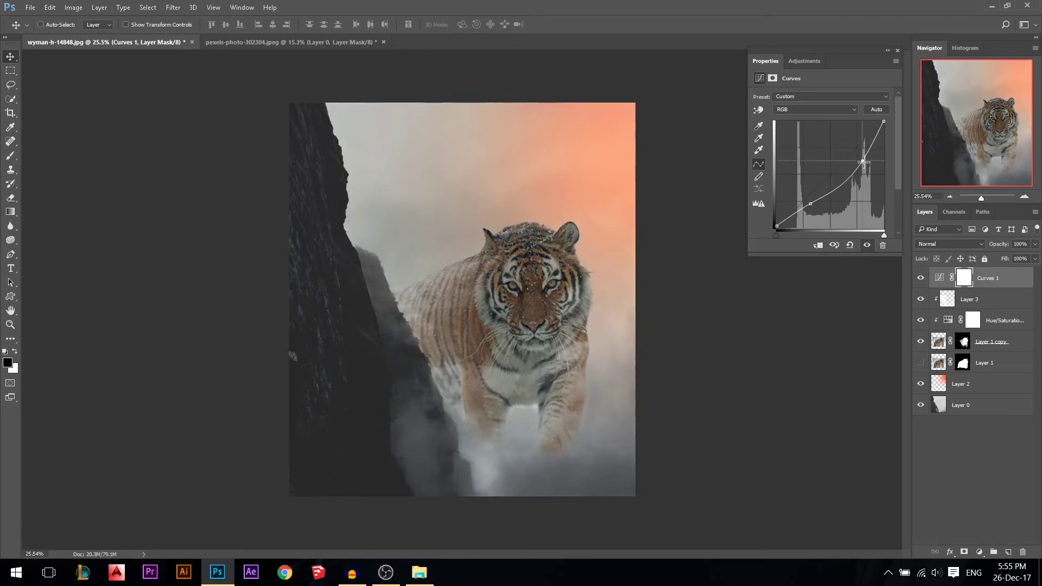
drag(884, 122, 884, 122)
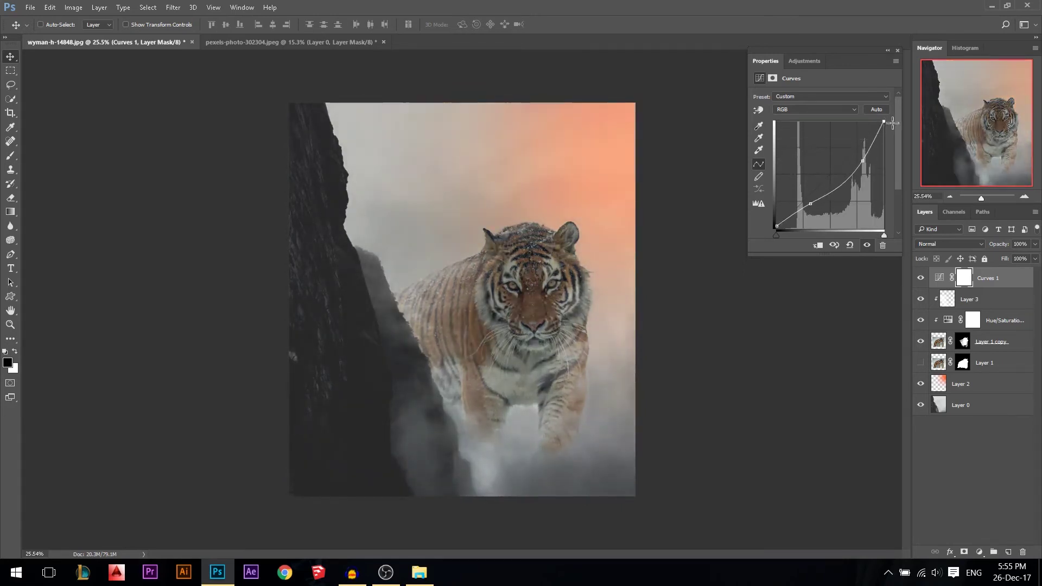
click(897, 50)
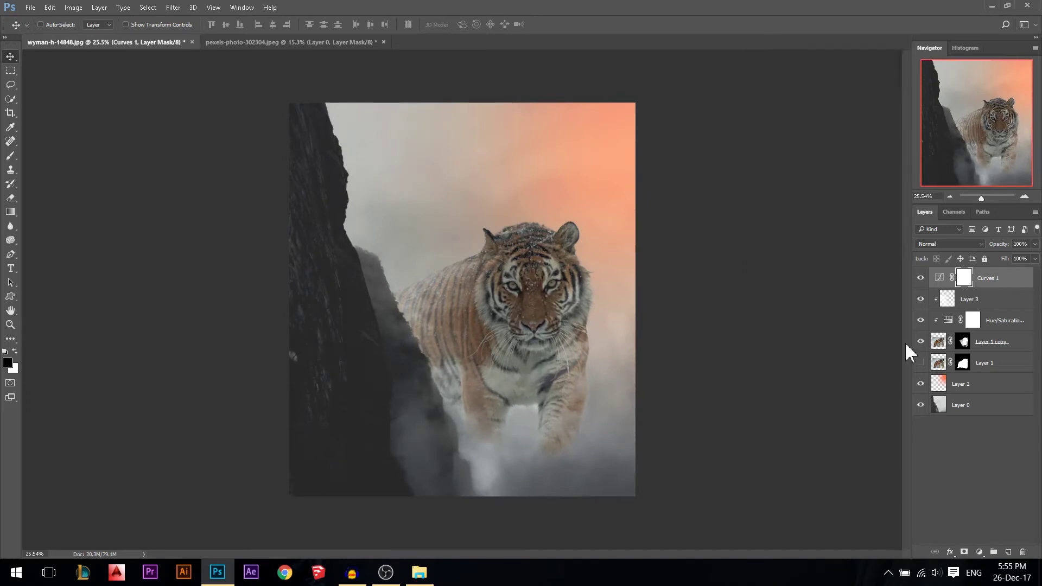
Lower the opacity of Layer 2 to weaken the orange sky tint, and deselect all layers
click(921, 384)
click(938, 384)
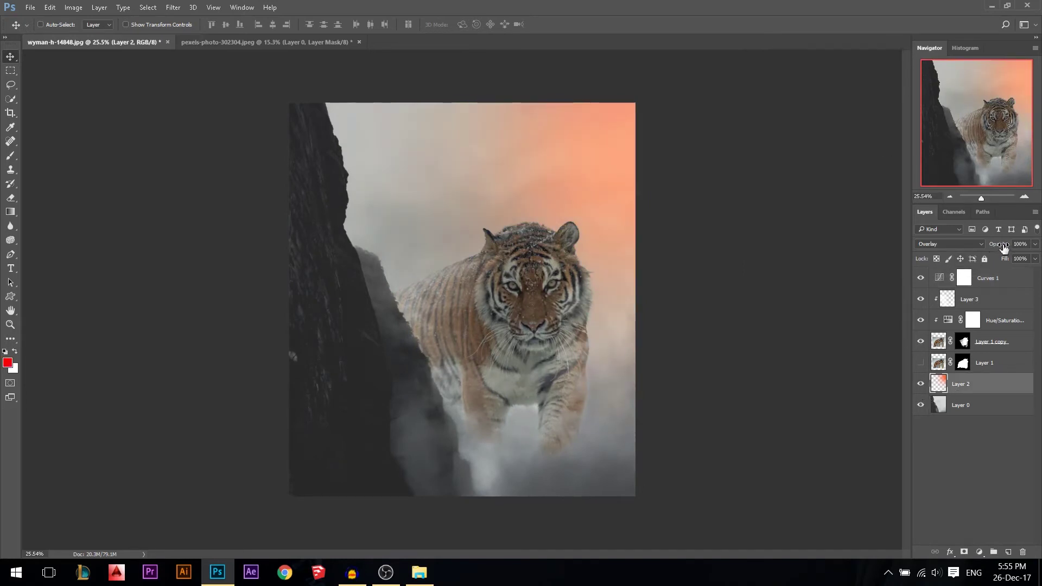
drag(990, 247, 986, 248)
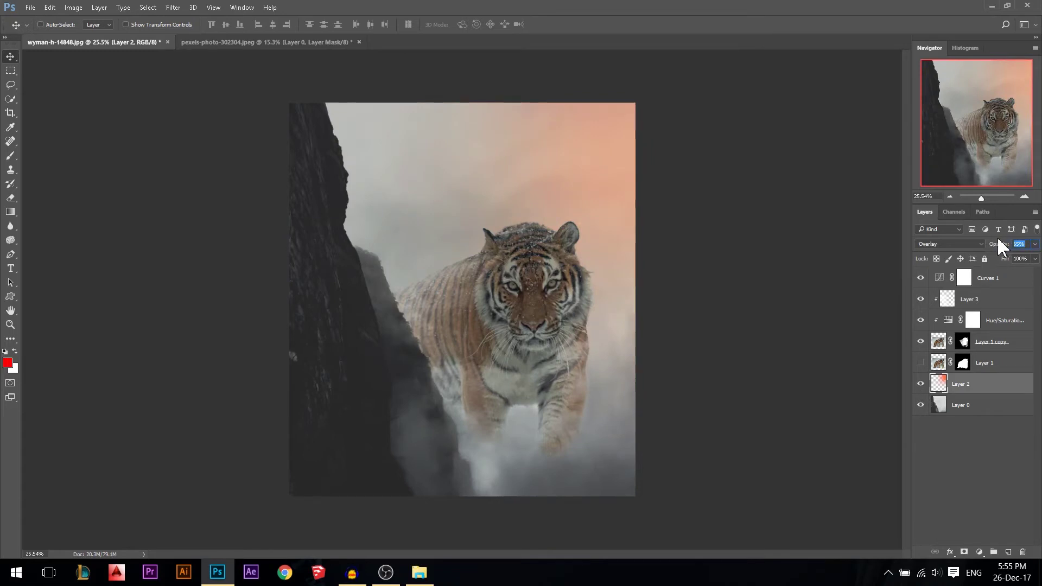
drag(1011, 247, 998, 249)
click(945, 497)
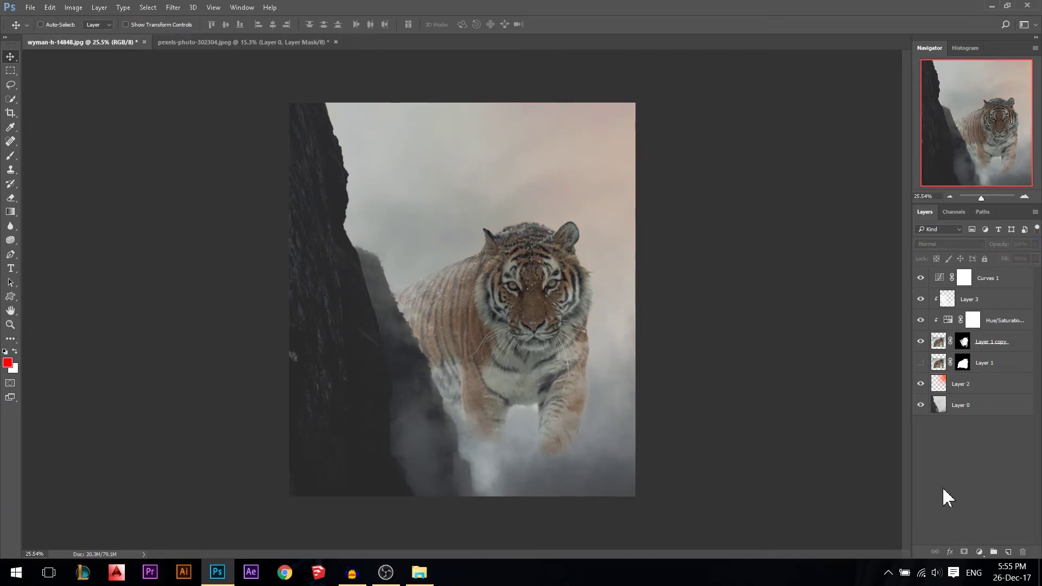
Add a second Curves adjustment above Curves 1 and move its RGB white point inward to brighten the highlights
click(967, 280)
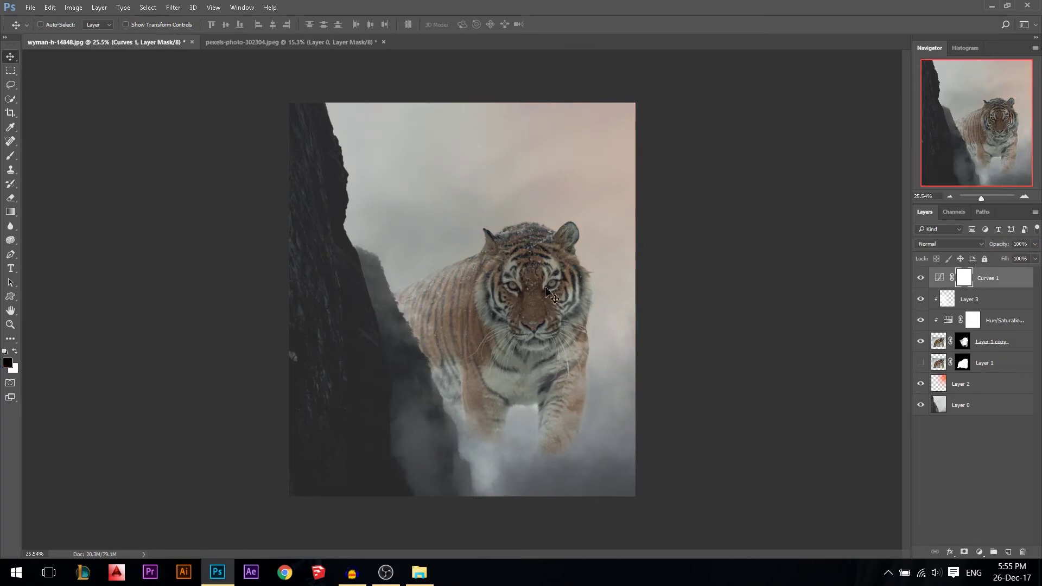
scroll(538, 329, up, 1)
click(979, 551)
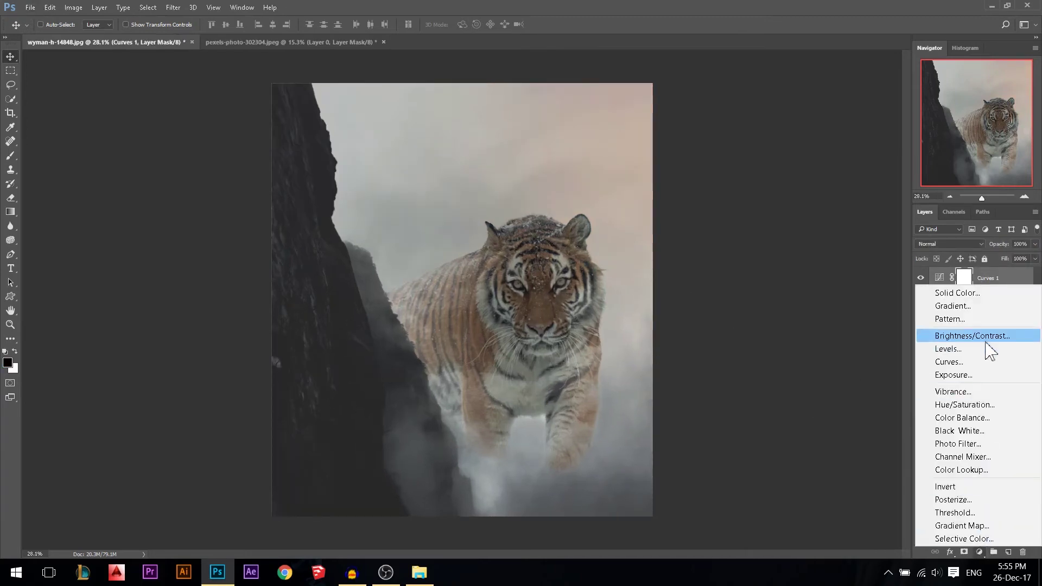
click(950, 362)
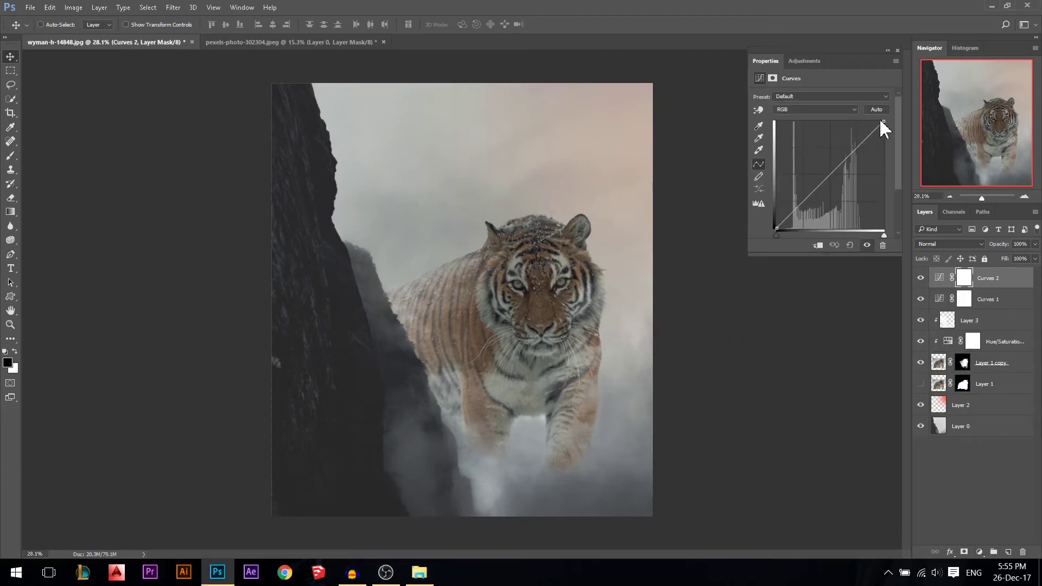
drag(883, 121, 848, 120)
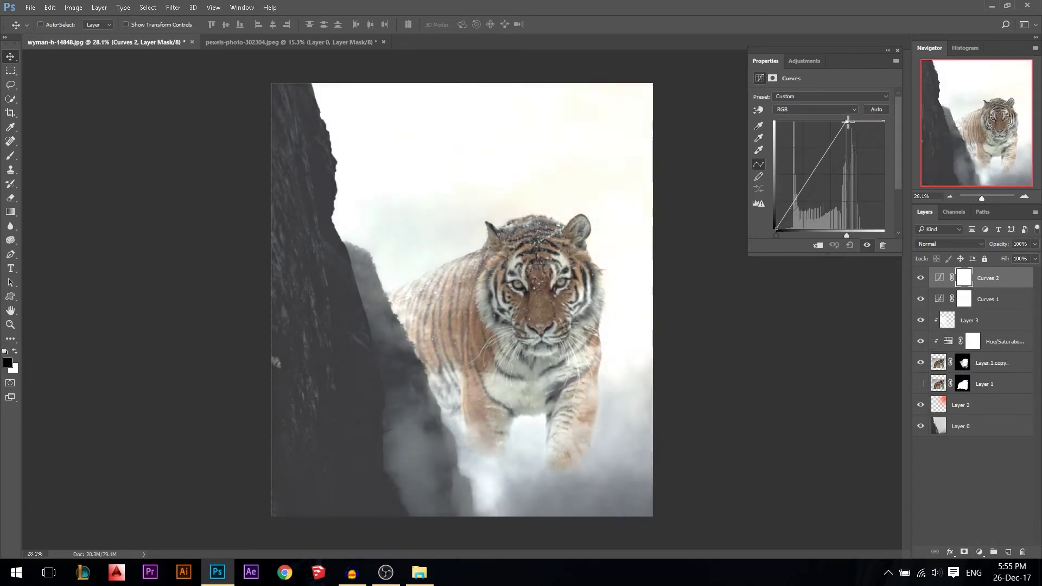
In Curves 2, move the red white point inward and lower the blue white point to give a warm orange-yellow cast
click(814, 109)
click(803, 119)
drag(883, 121, 847, 120)
click(822, 112)
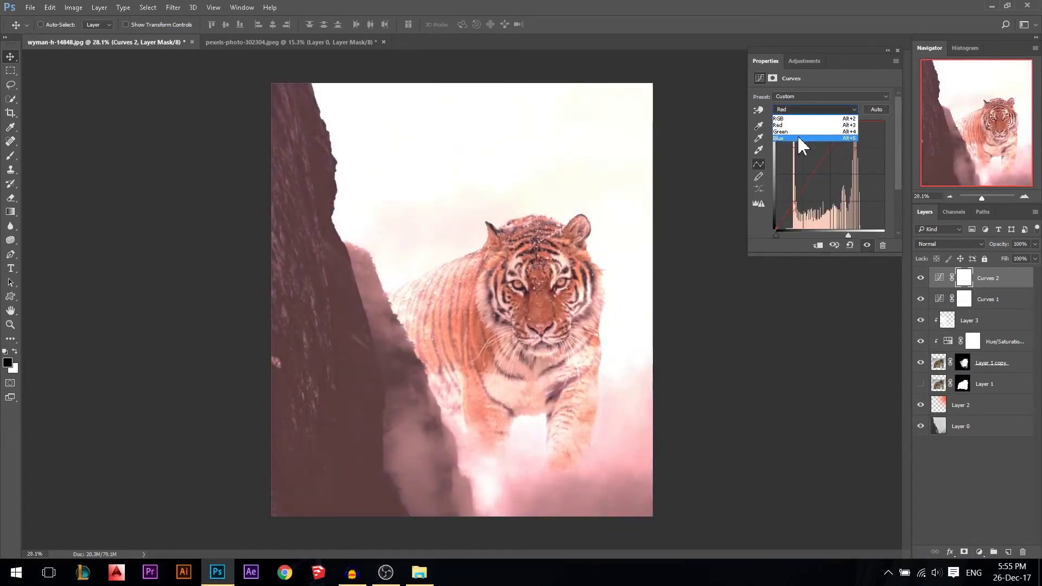
click(803, 139)
drag(884, 122, 887, 151)
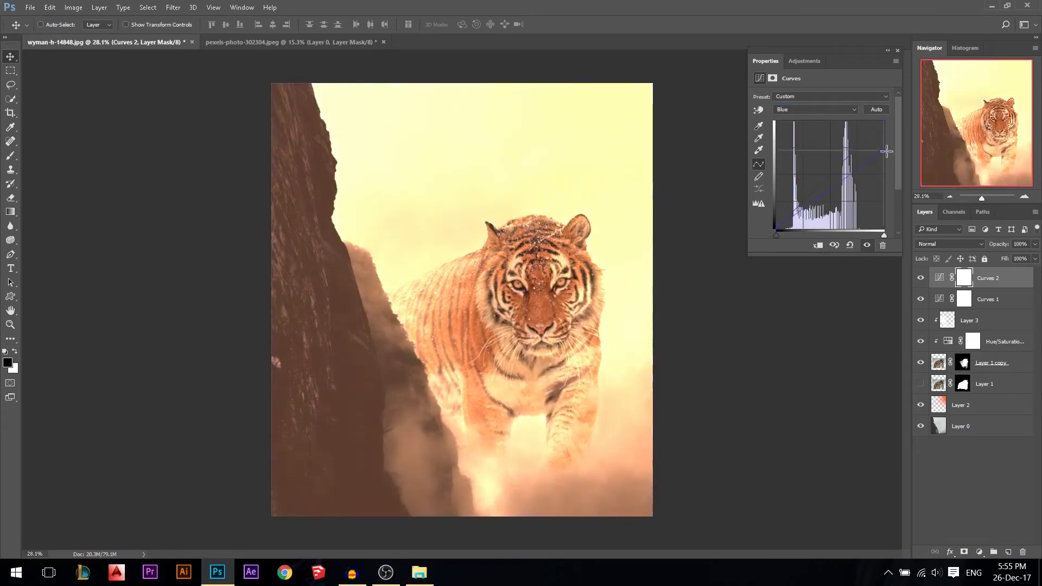
click(898, 50)
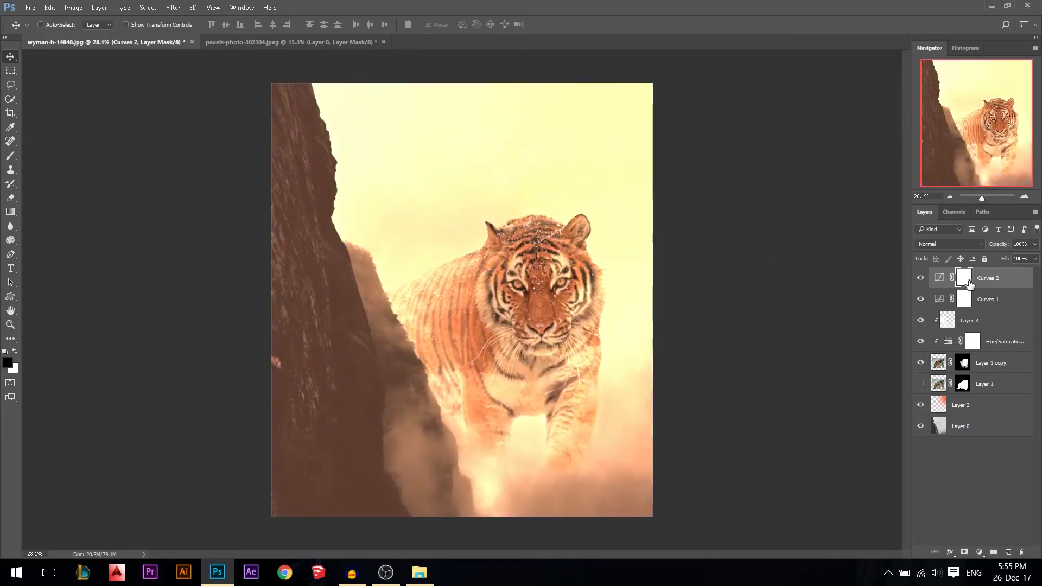
Invert the Curves 2 mask to black and ready the Brush tool with white as the foreground color
drag(970, 284, 971, 285)
key(ctrl+i)
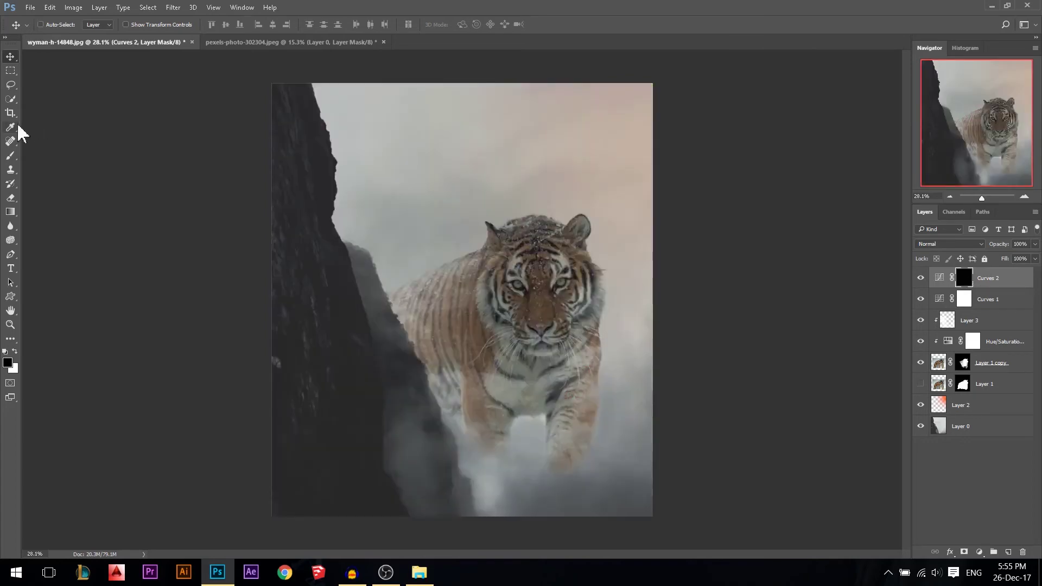
click(11, 155)
click(14, 352)
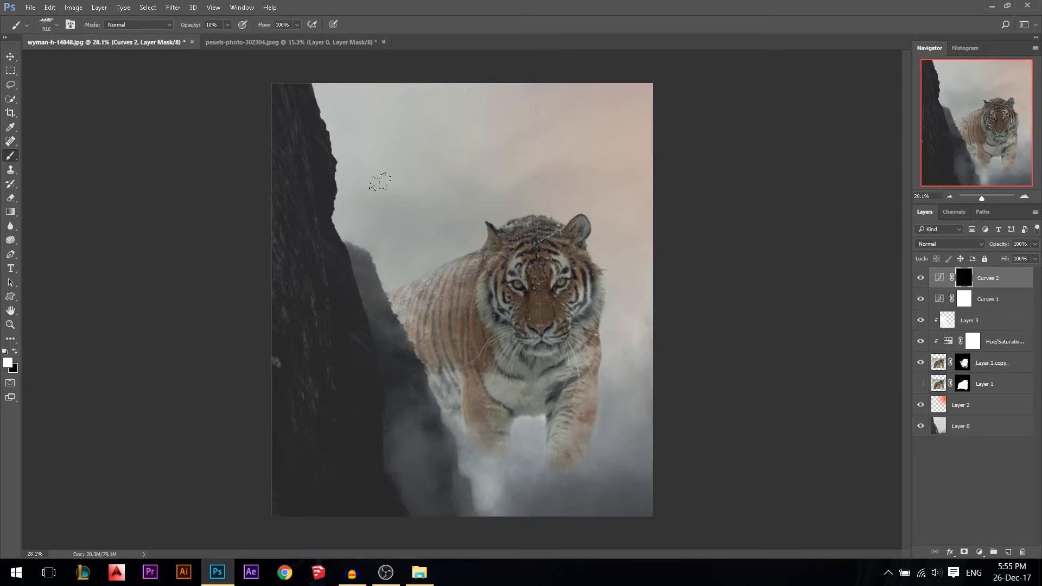
drag(186, 26, 505, 34)
click(463, 144)
key(ctrl+z)
mouse_move(477, 296)
mouse_down()
mouse_move(592, 295)
mouse_move(489, 293)
mouse_up()
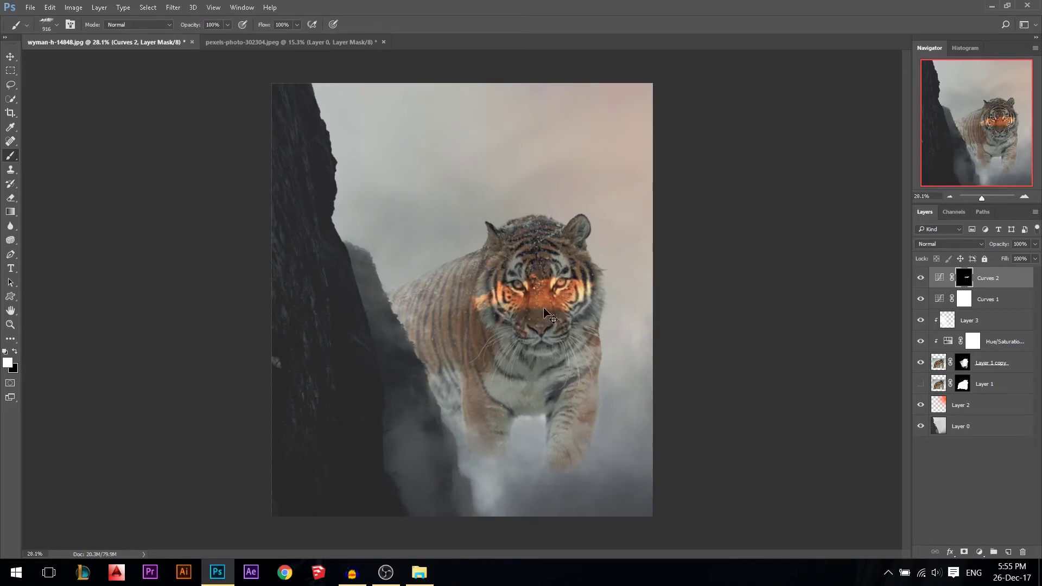
key(ctrl+alt+z)
key(ctrl+alt+z)
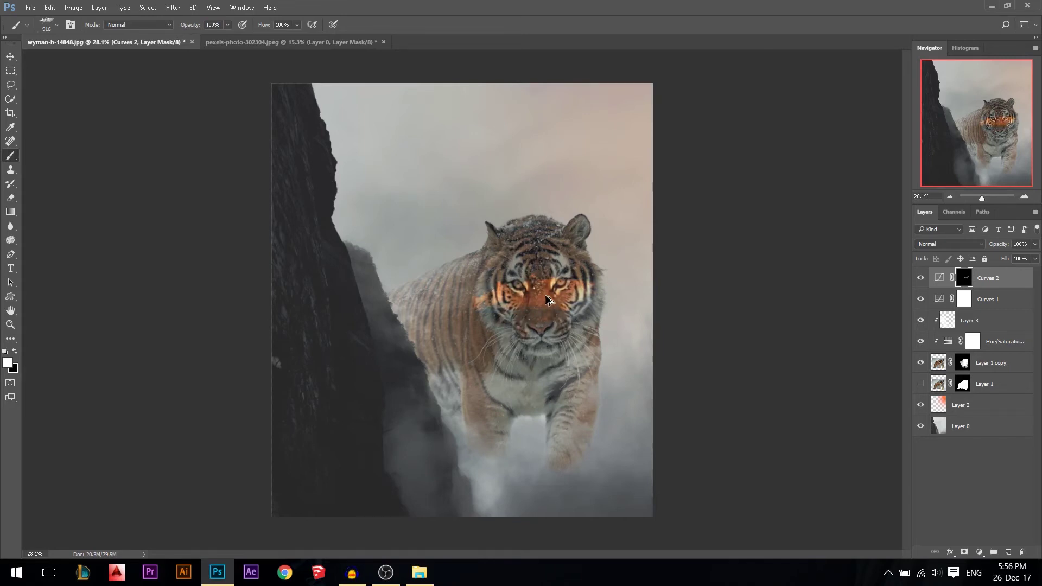
Paint white on the Curves 2 mask with a large textured brush at 23% opacity to warm the sky and the tiger
click(228, 24)
drag(209, 37, 189, 36)
drag(435, 169, 539, 179)
click(558, 84)
click(465, 174)
click(465, 208)
click(494, 260)
click(496, 342)
click(500, 409)
click(502, 448)
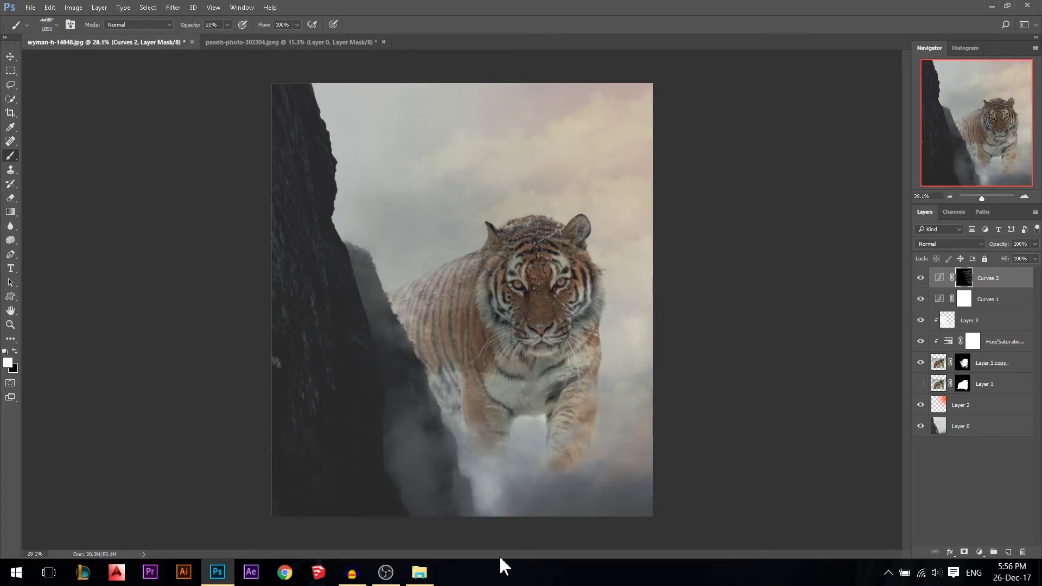
click(477, 530)
Spread the warm tint softly over the whole image on the Curves 2 mask with a larger brush at 5% opacity
drag(374, 489, 446, 489)
scroll(351, 373, down, 2)
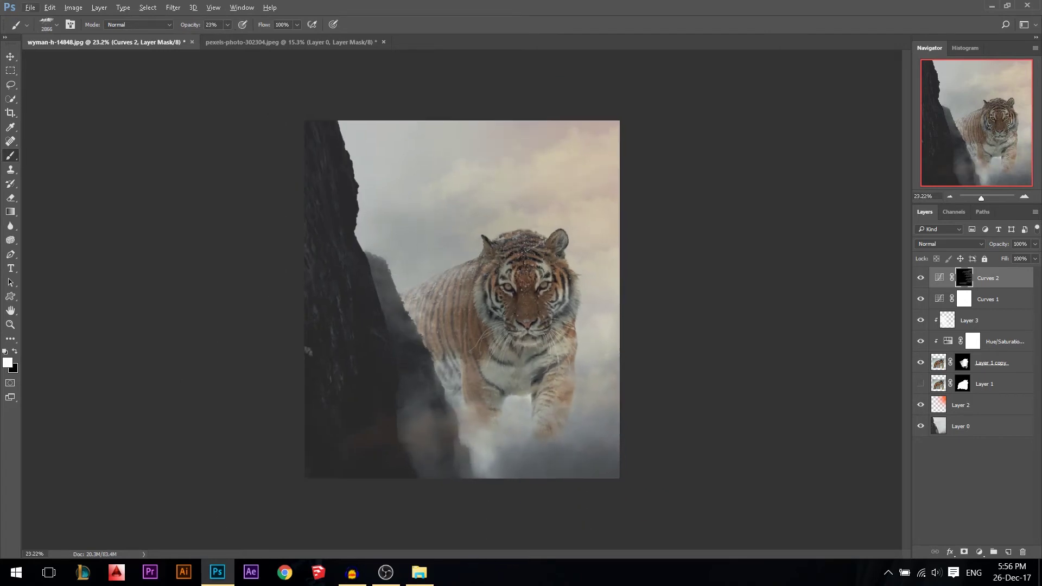
drag(190, 26, 178, 26)
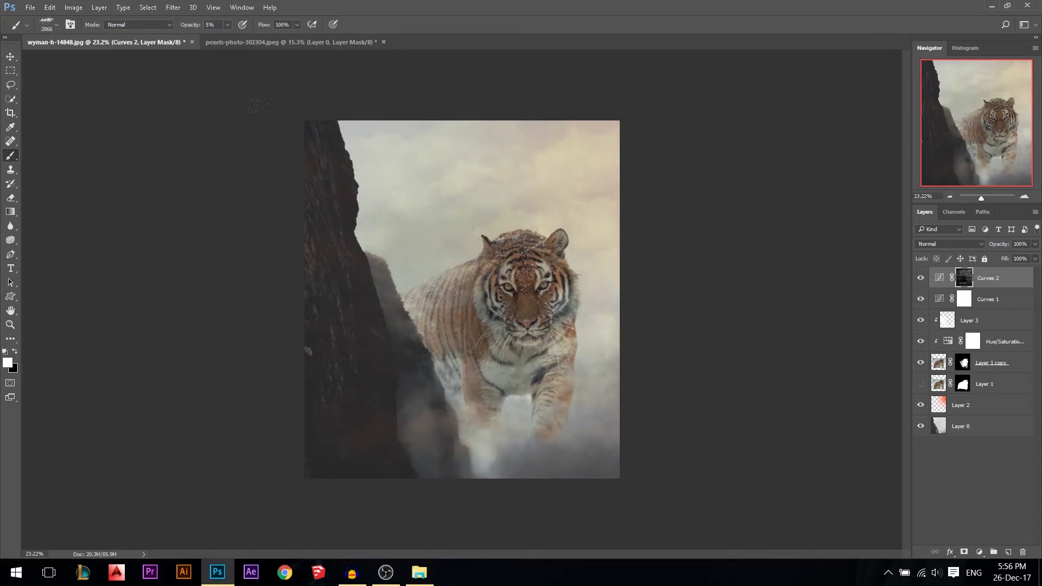
click(10, 57)
Inspect the tiger up close and compare the image with and without Curves 2
scroll(532, 285, up, 2)
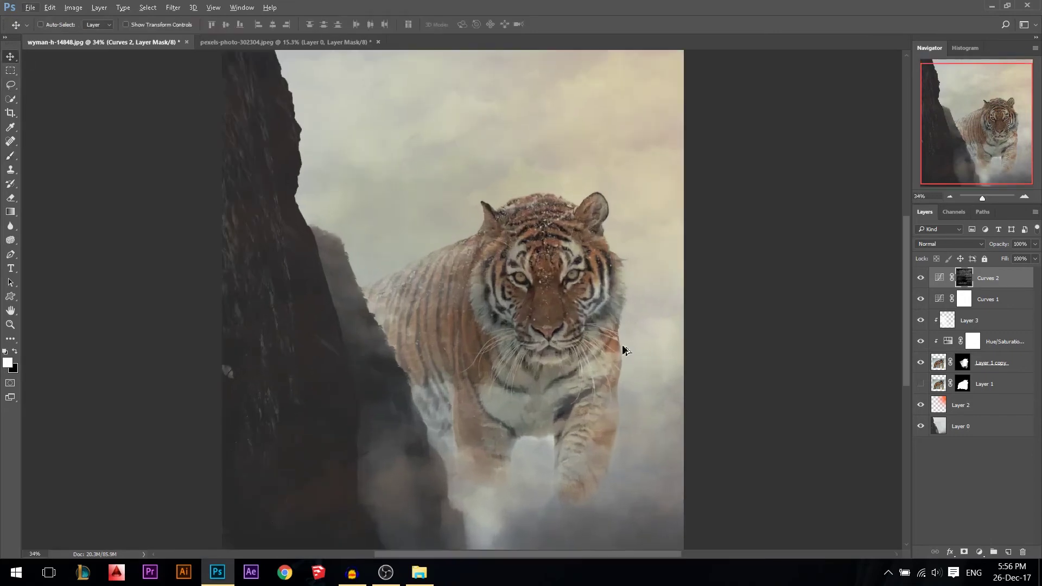
scroll(624, 326, down, 1)
click(921, 278)
click(921, 278)
scroll(663, 332, down, 1)
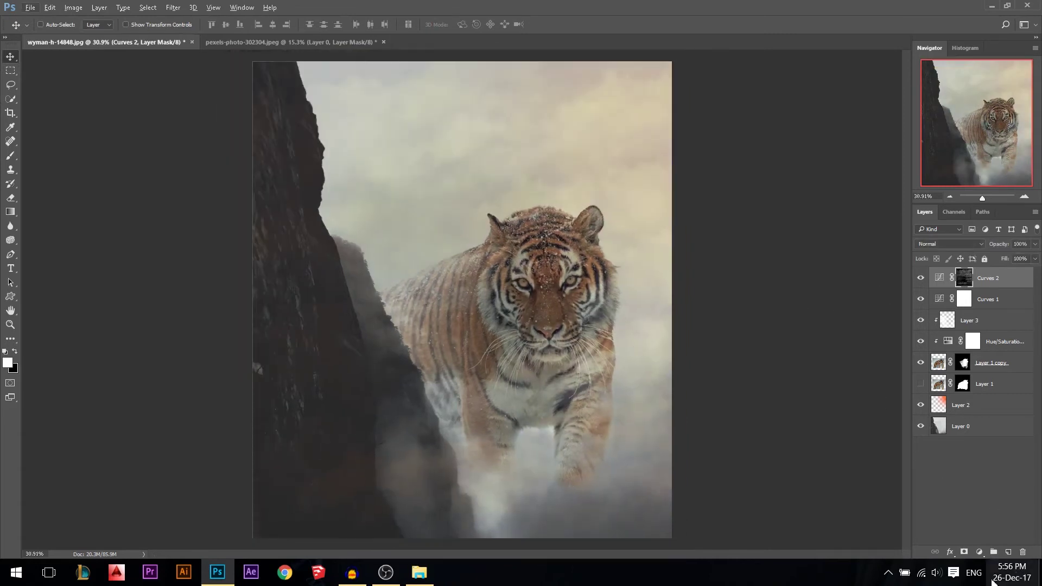
Add a third Curves adjustment above Curves 2 and slightly raise the black point of its blue channel
click(980, 552)
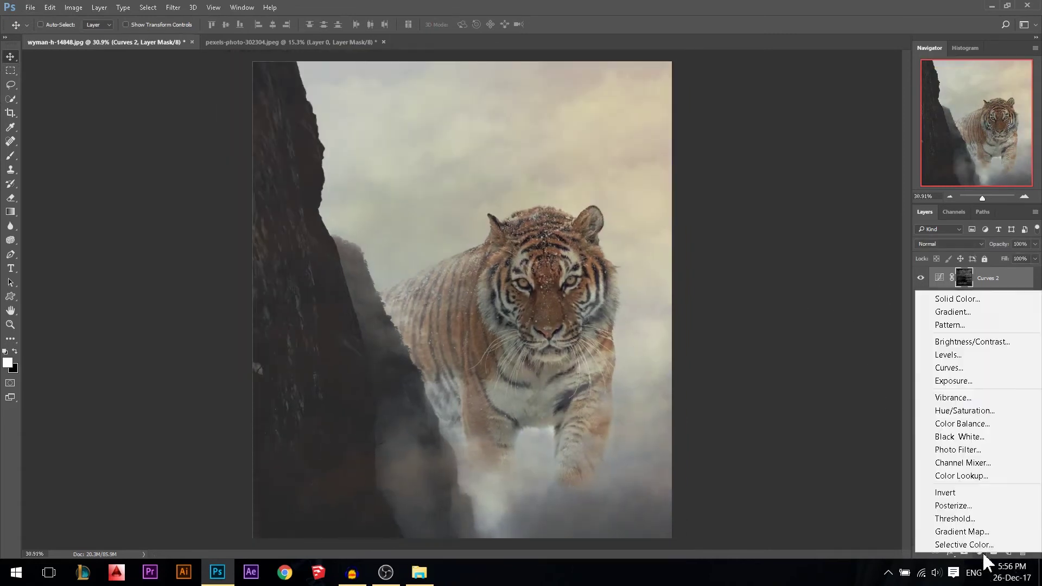
click(960, 367)
click(792, 110)
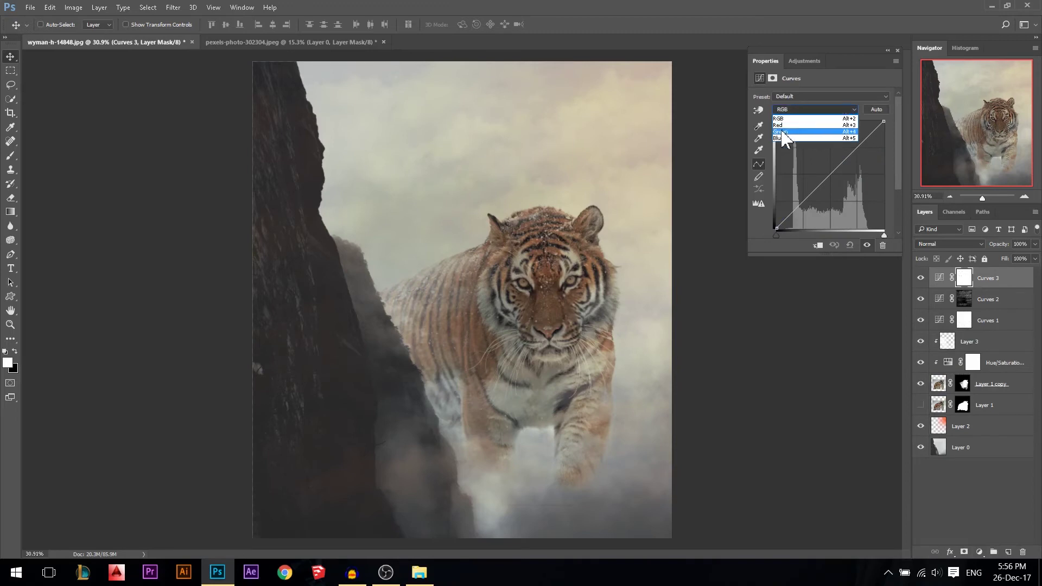
click(783, 138)
drag(770, 229, 763, 227)
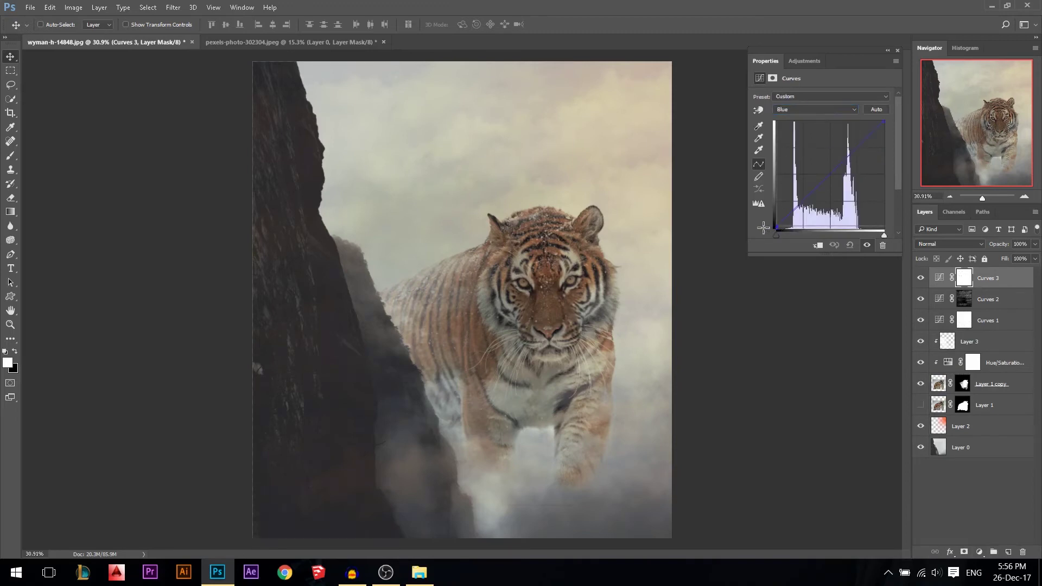
Move the black and white points of the red channel in Curves 3 slightly inward to cool shadows and warm highlights
click(800, 110)
click(793, 121)
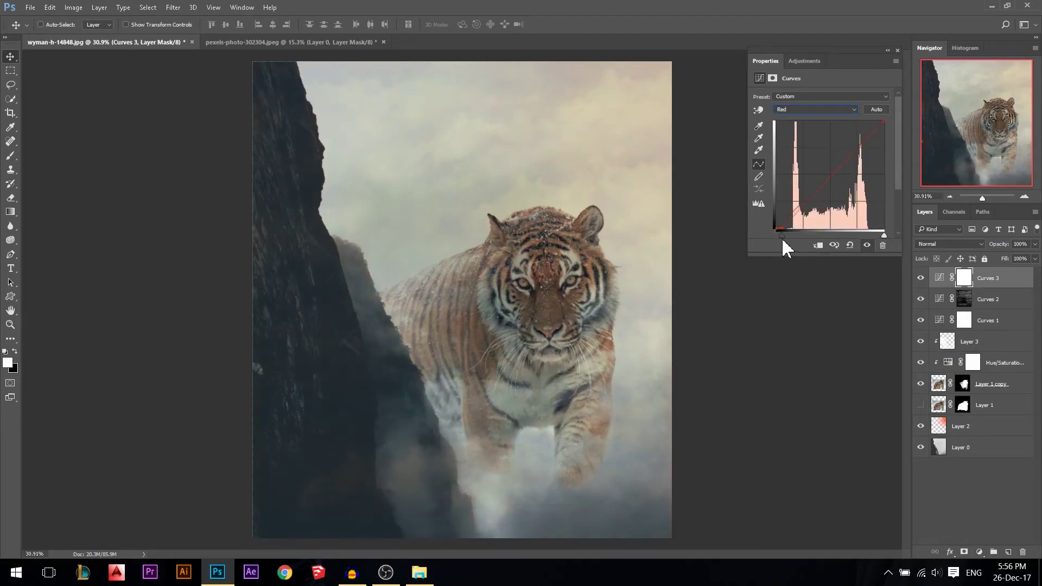
click(812, 111)
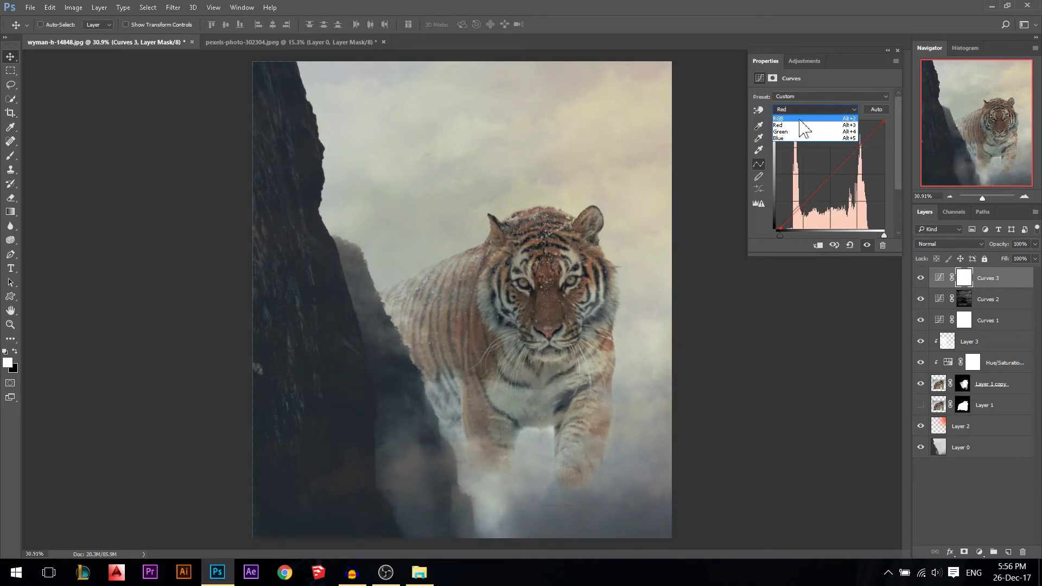
click(796, 126)
drag(885, 121, 877, 122)
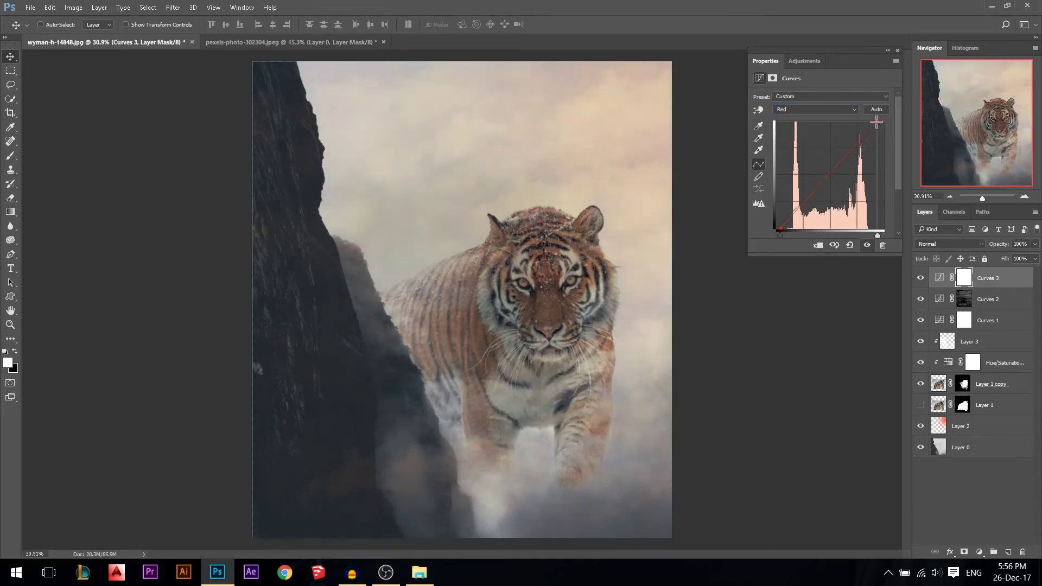
Lower the blue white point in Curves 3 slightly to yellow the highlights, and compare the image with and without the adjustment
click(822, 108)
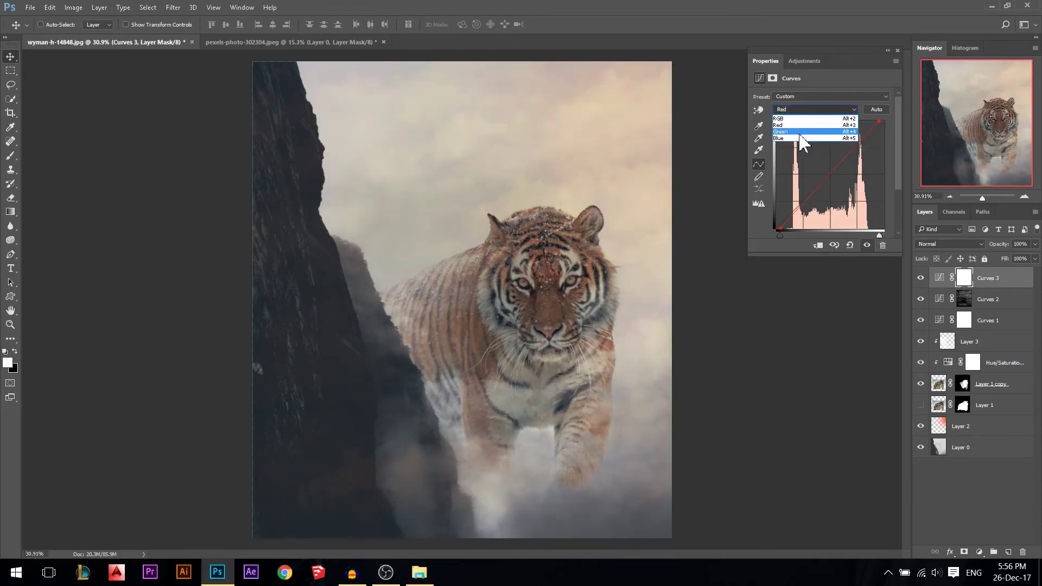
click(828, 137)
drag(886, 124, 889, 128)
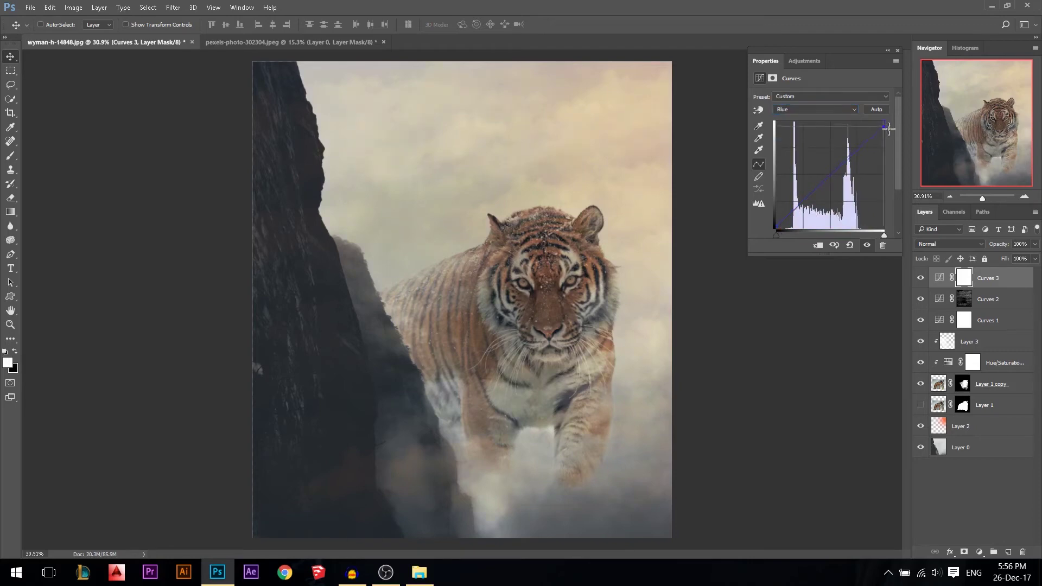
scroll(477, 251, down, 4)
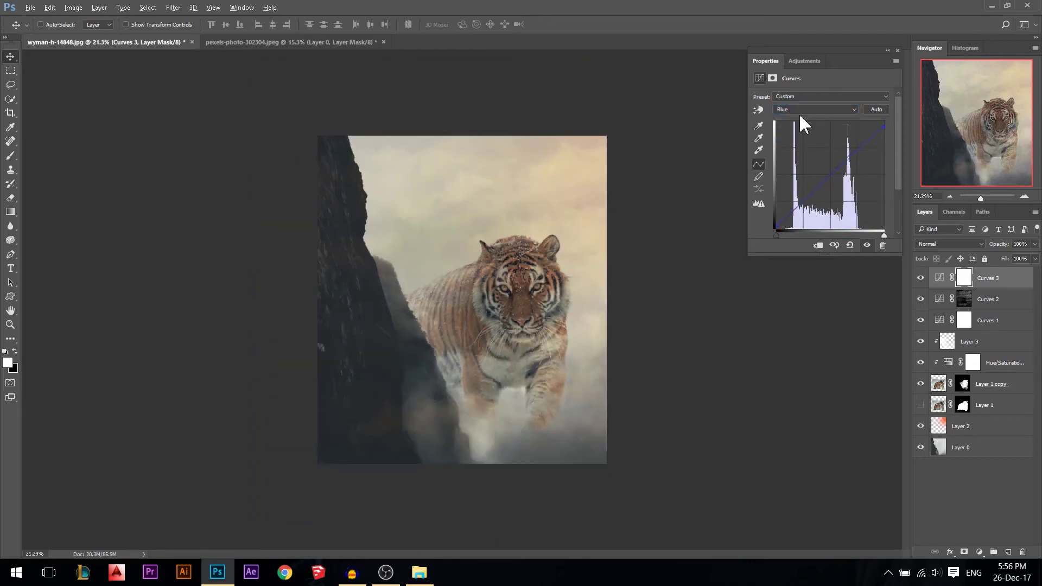
click(898, 50)
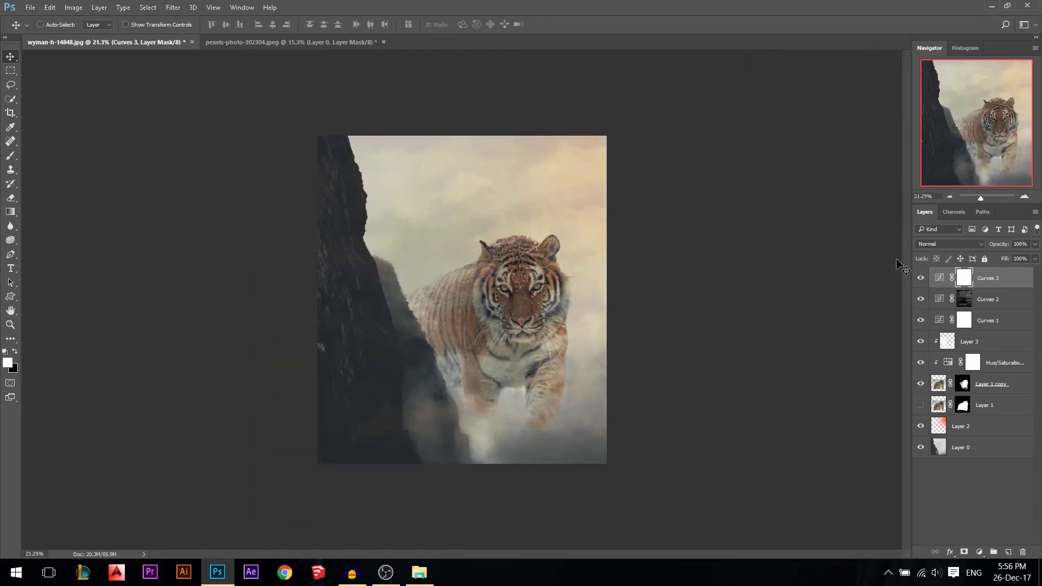
click(920, 278)
Sharpen both of the tiger's eyes on Layer 1 copy with a small Sharpen tool brush at 100% strength
scroll(504, 324, up, 1)
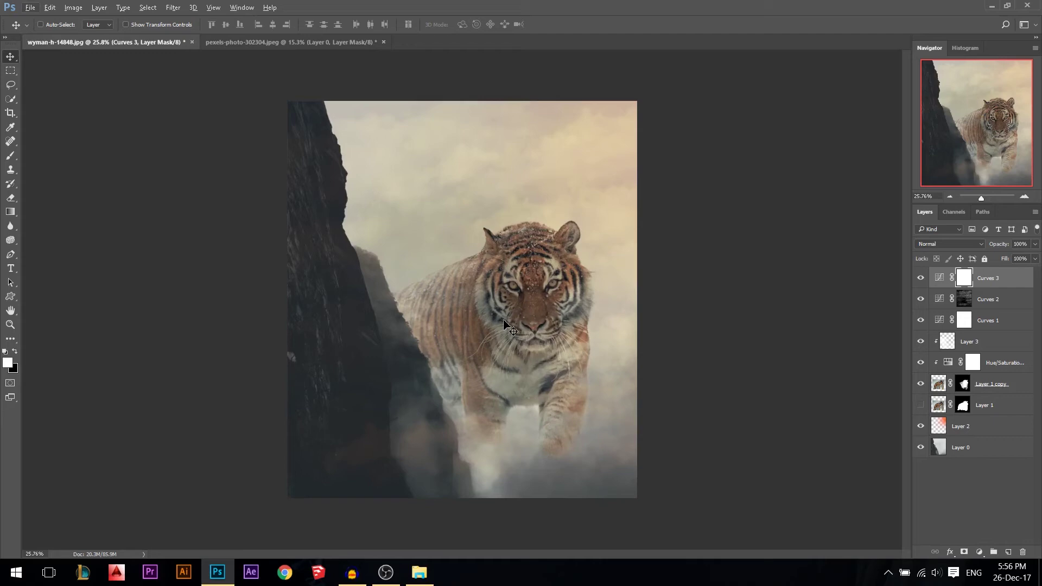
scroll(532, 325, up, 3)
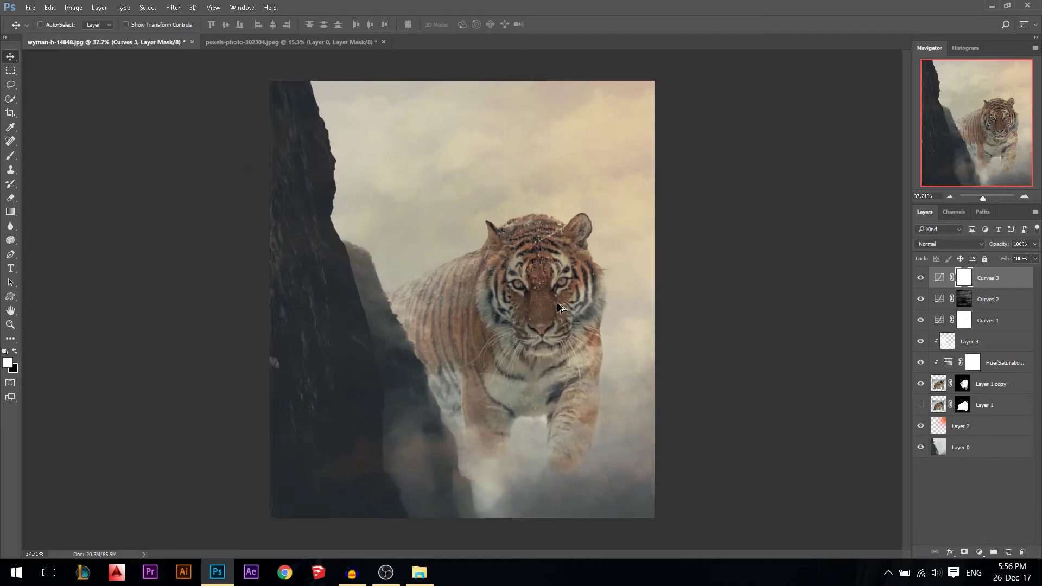
click(938, 384)
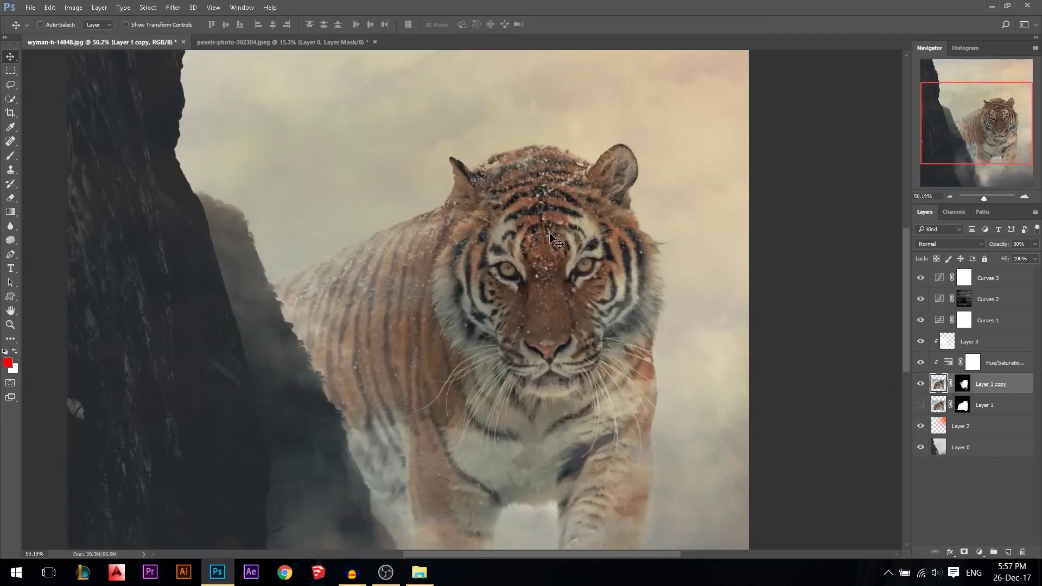
scroll(597, 304, up, 2)
scroll(589, 300, up, 1)
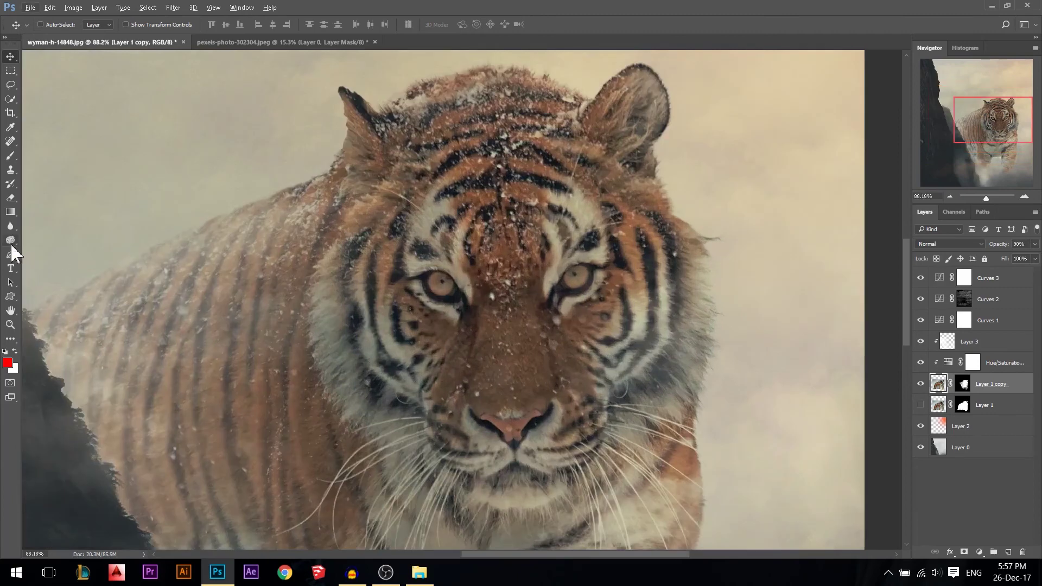
click(10, 227)
right_click(12, 230)
click(51, 236)
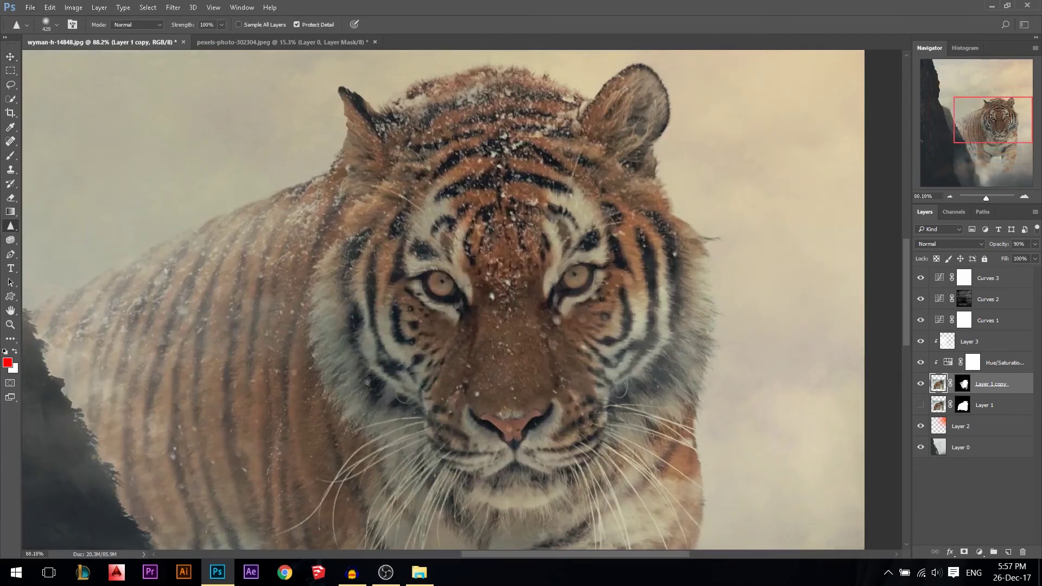
drag(541, 284, 465, 283)
scroll(581, 294, up, 4)
drag(585, 291, 569, 291)
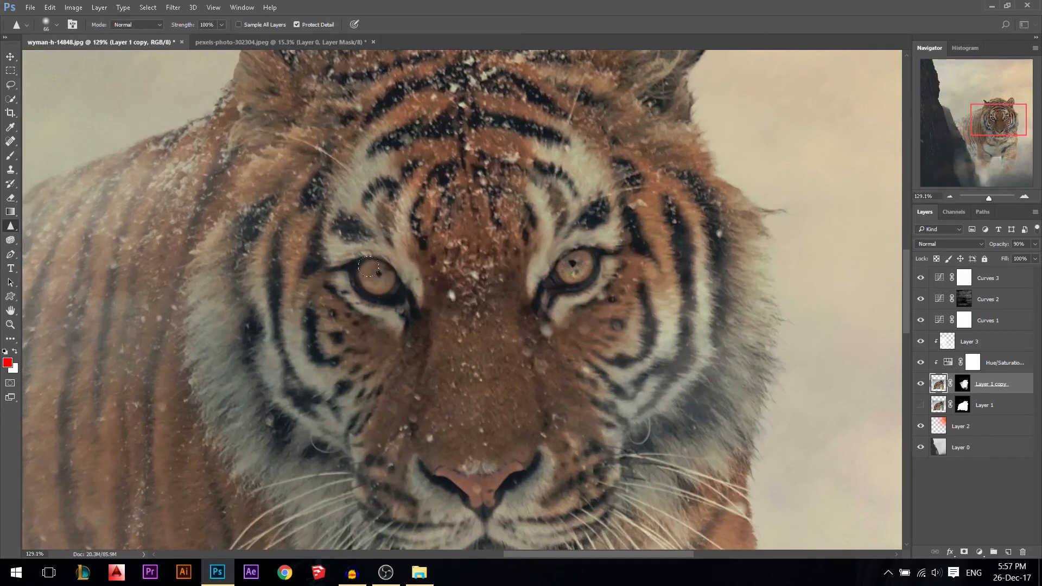
Boost the color of both tiger eyes with the Sponge tool in Saturate mode at a reduced flow
drag(10, 240, 44, 257)
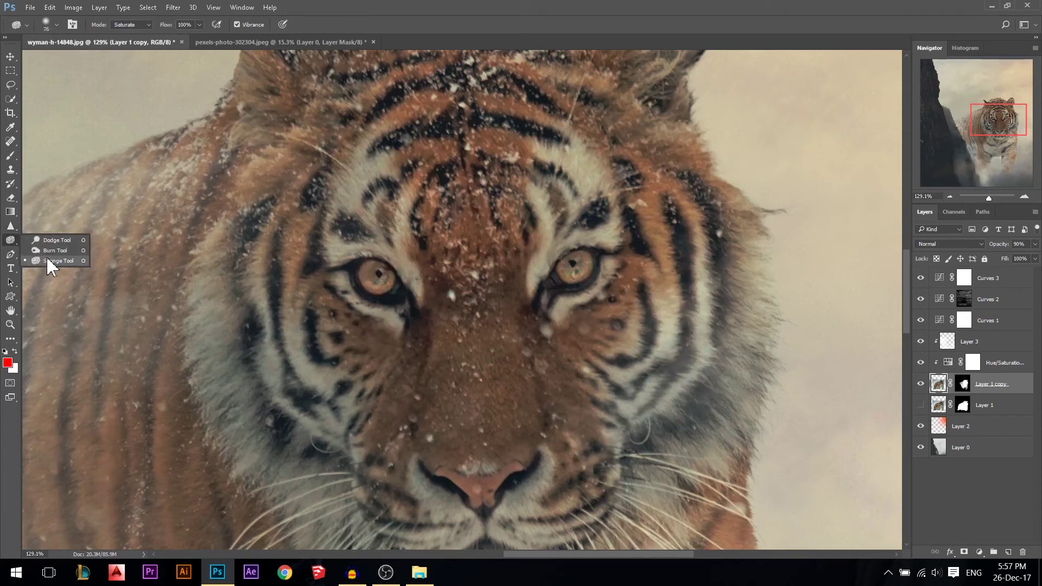
click(53, 261)
click(142, 25)
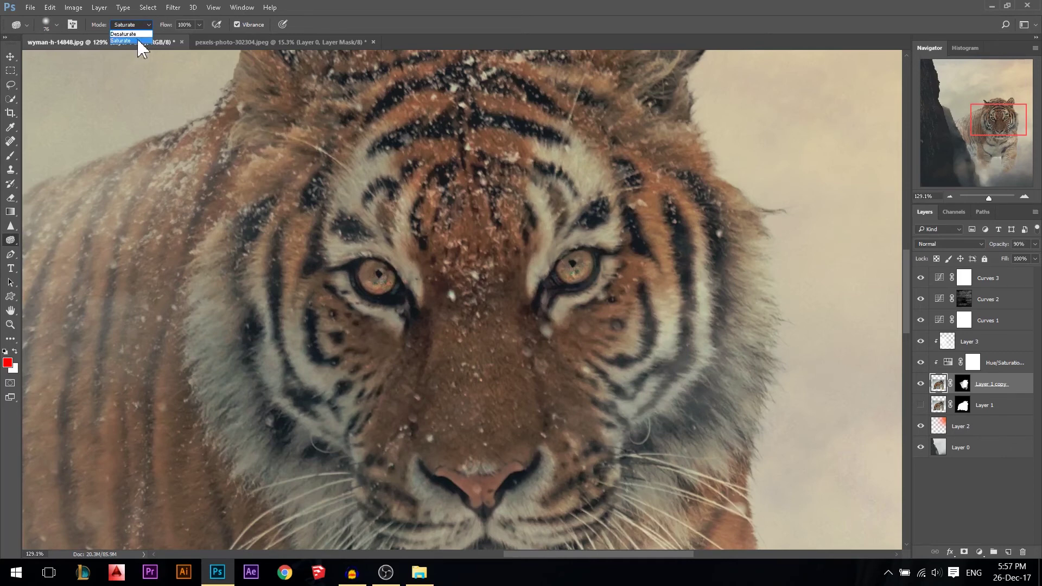
click(138, 39)
drag(169, 25, 157, 28)
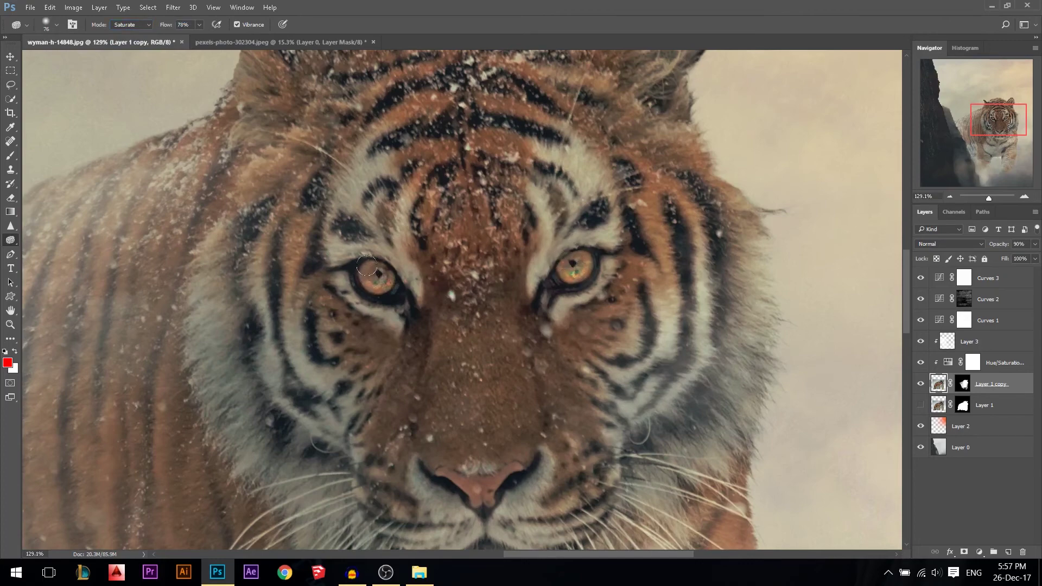
Review the whole composite with the enhanced eyes, and examine how the front paws blend into the fog
scroll(363, 263, down, 10)
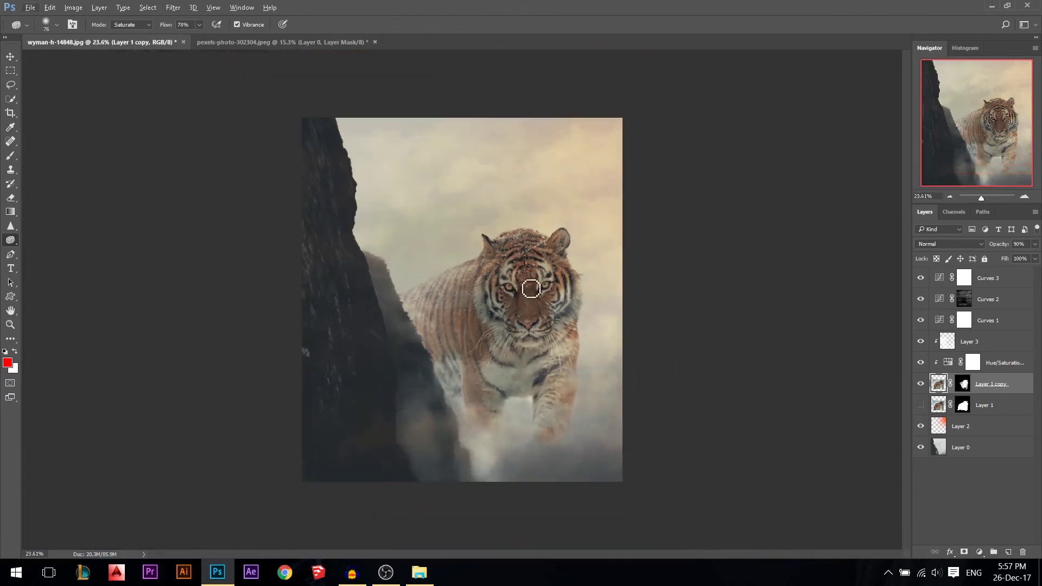
scroll(529, 329, up, 1)
scroll(529, 330, up, 1)
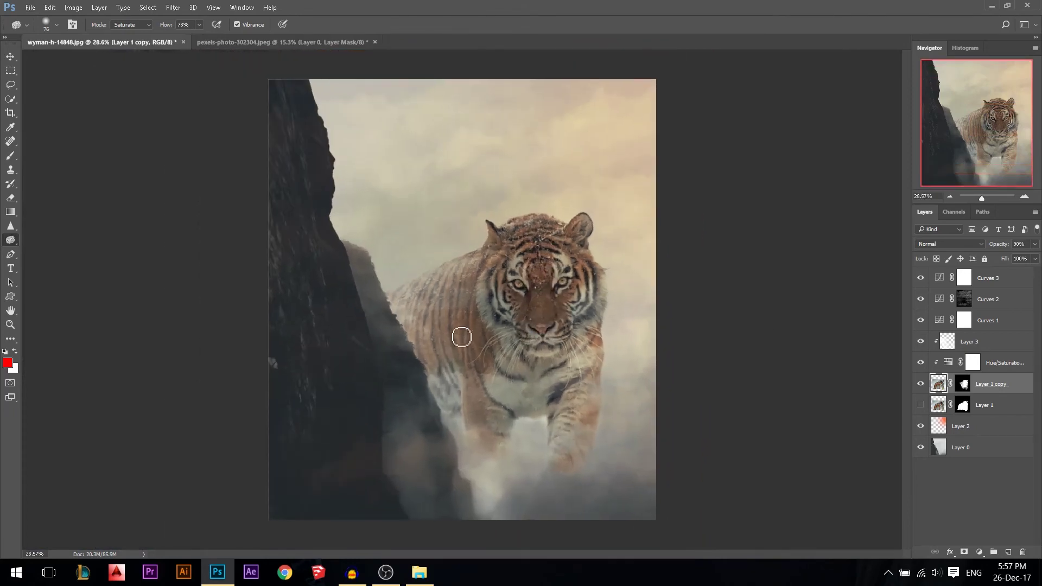
click(11, 57)
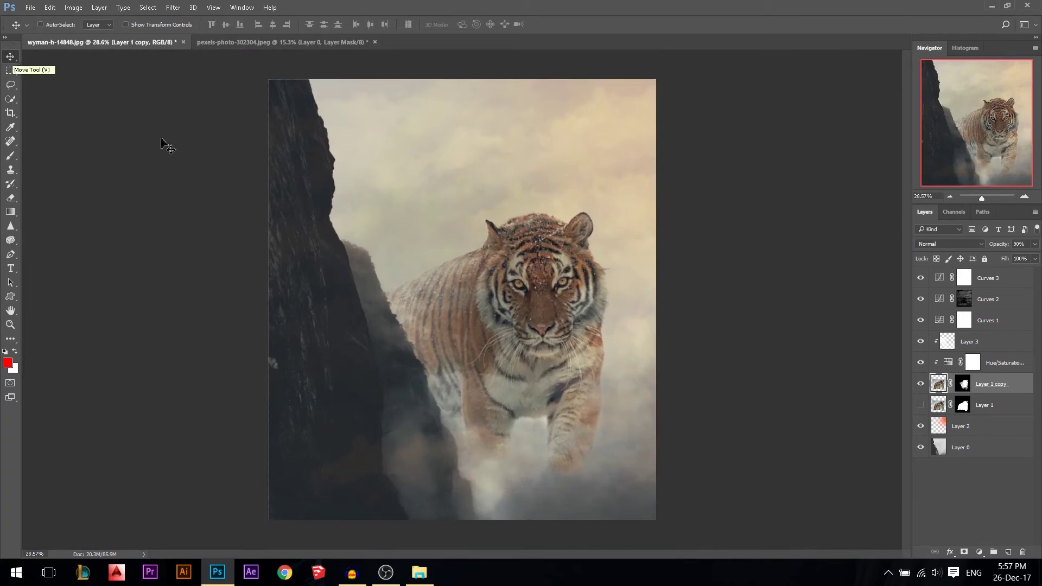
scroll(592, 496, up, 5)
scroll(583, 507, up, 5)
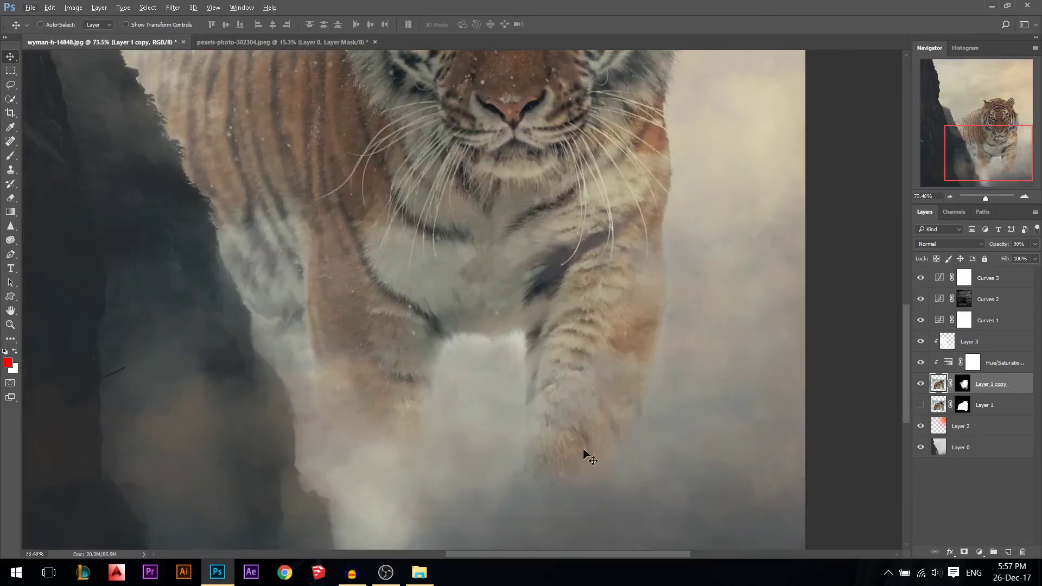
Fade the tiger's front paws into the fog by brushing black on the Layer 1 copy mask, raising brush opacity to 24%
scroll(610, 429, down, 4)
click(964, 385)
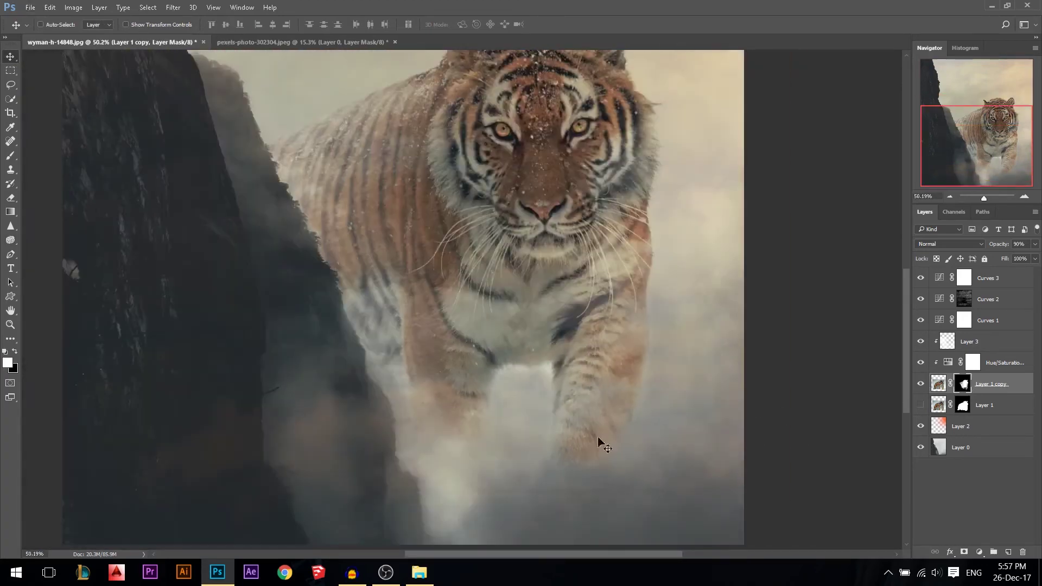
click(11, 156)
click(15, 352)
alt+drag(607, 501, 482, 501)
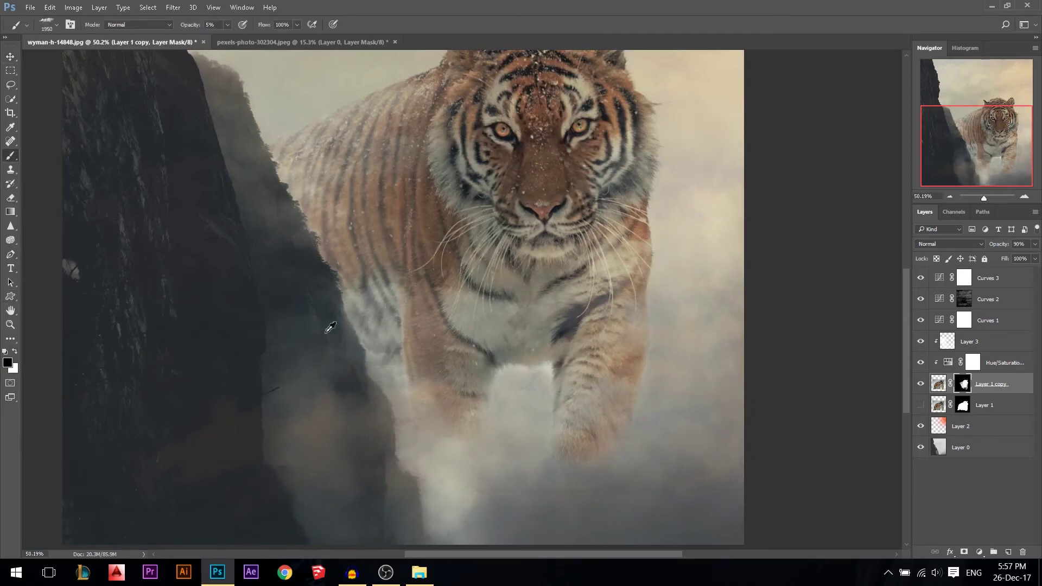
scroll(391, 389, down, 2)
alt+drag(576, 434, 545, 436)
drag(197, 25, 208, 26)
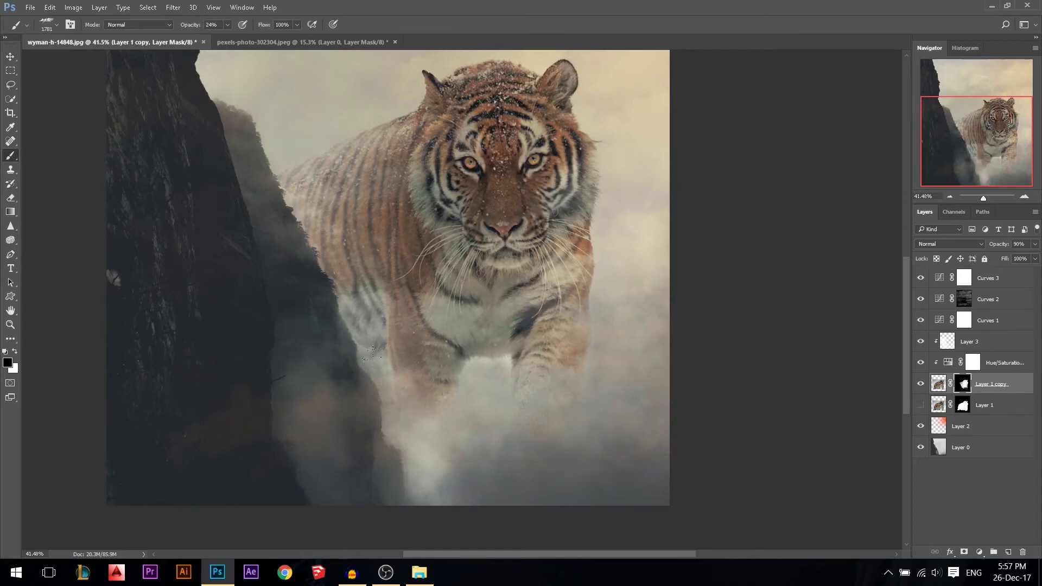
scroll(536, 408, down, 3)
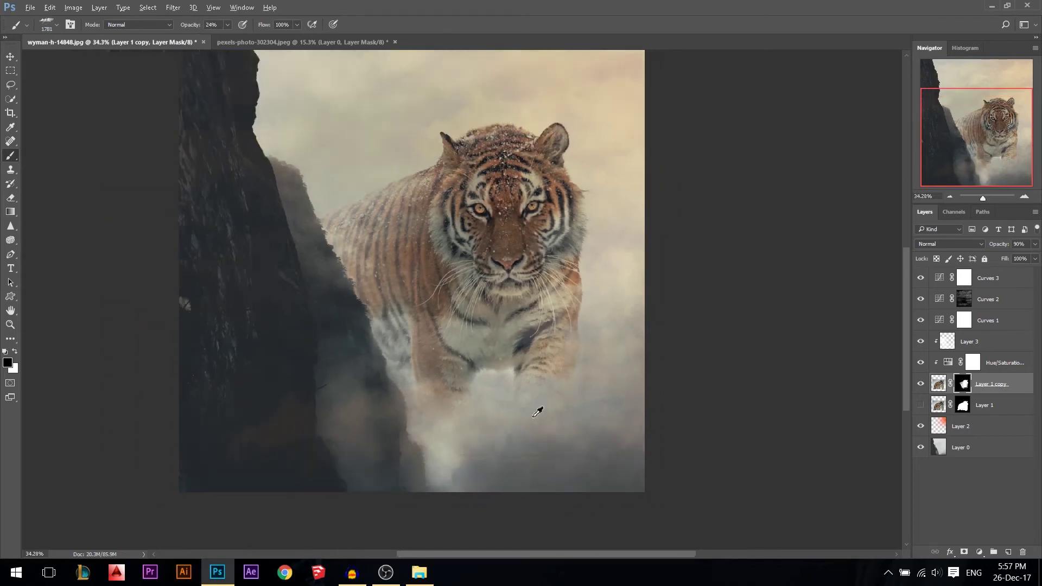
click(11, 57)
scroll(509, 345, down, 3)
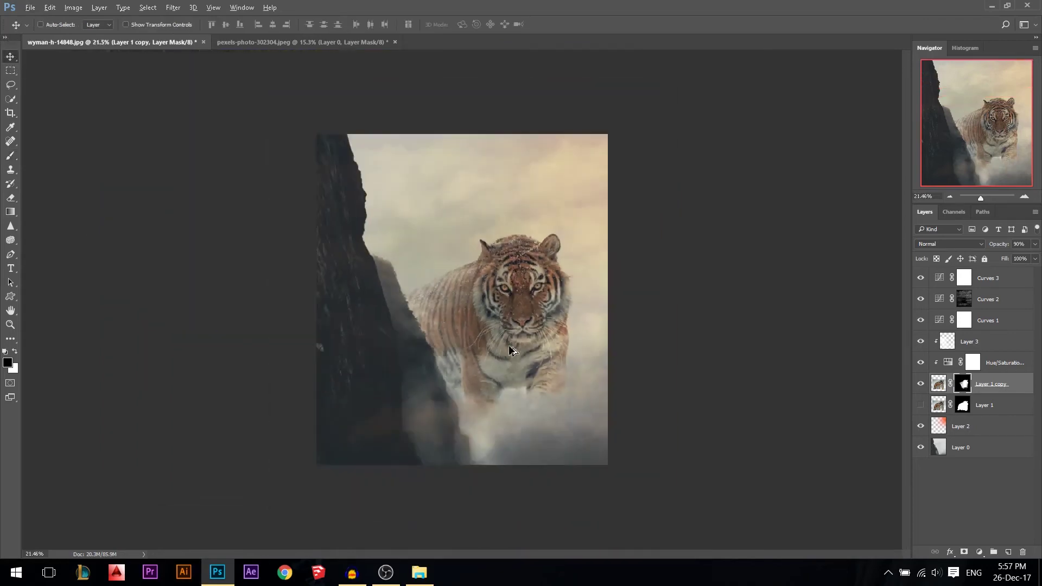
scroll(509, 345, up, 2)
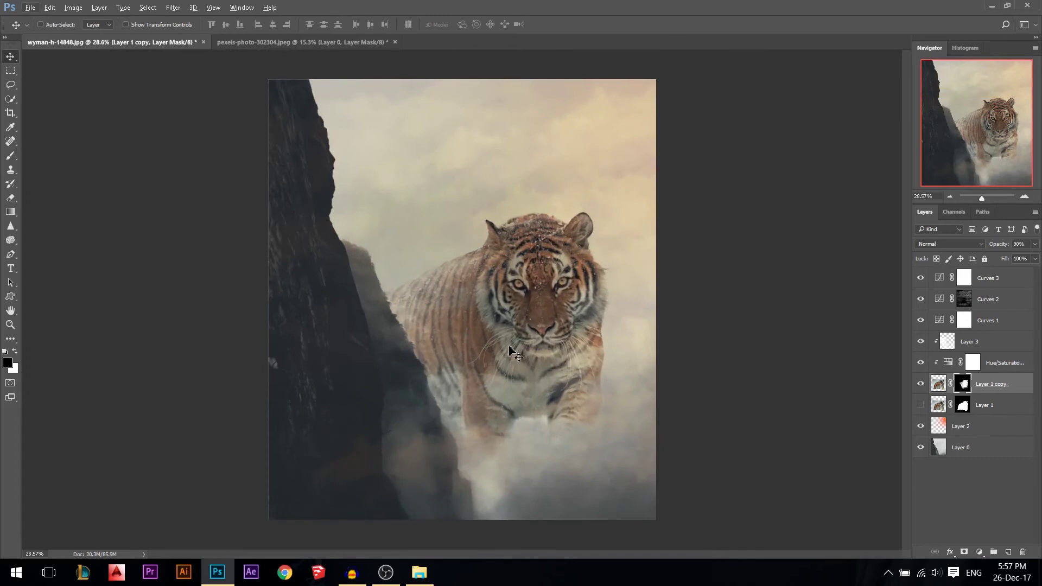
Add a new layer above Curves 3 and set a light orange foreground color for the Gradient tool
click(988, 281)
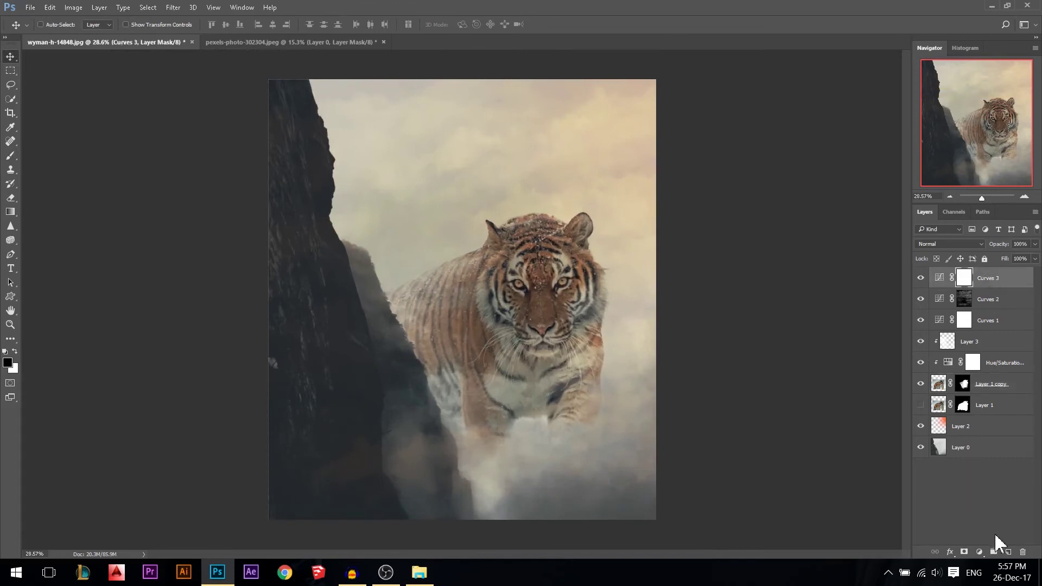
click(1010, 553)
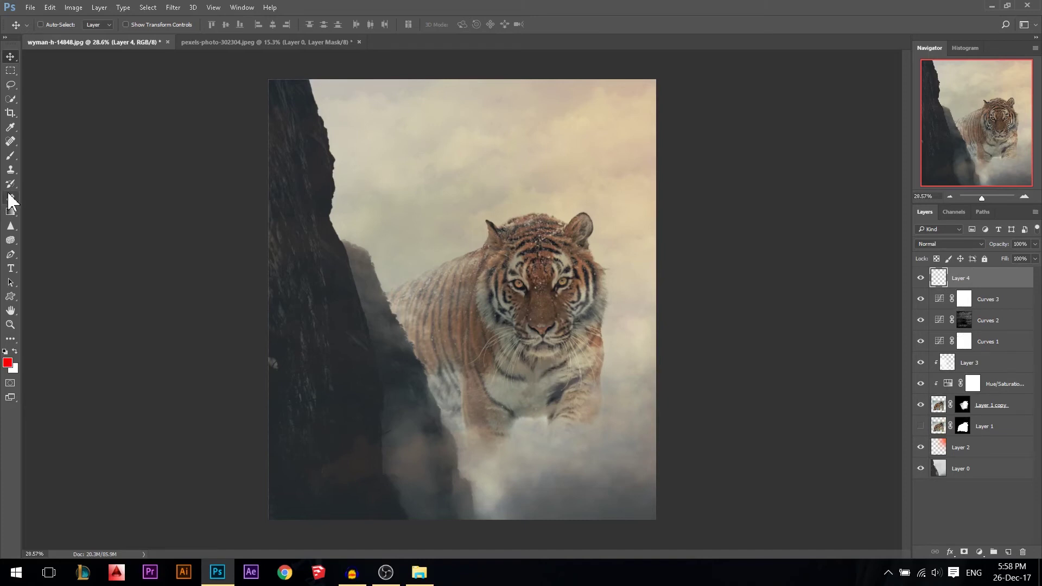
click(13, 213)
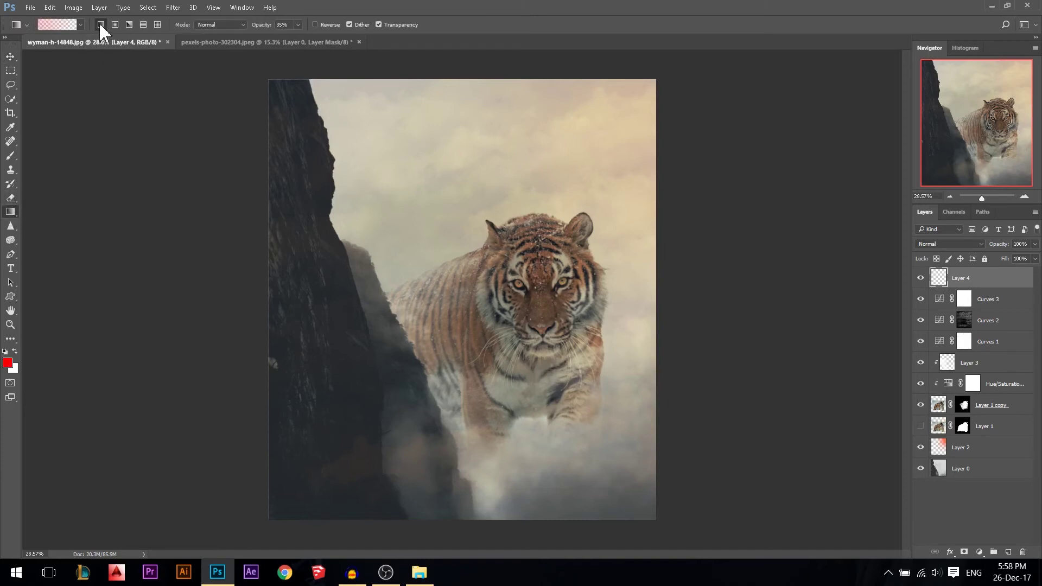
click(7, 362)
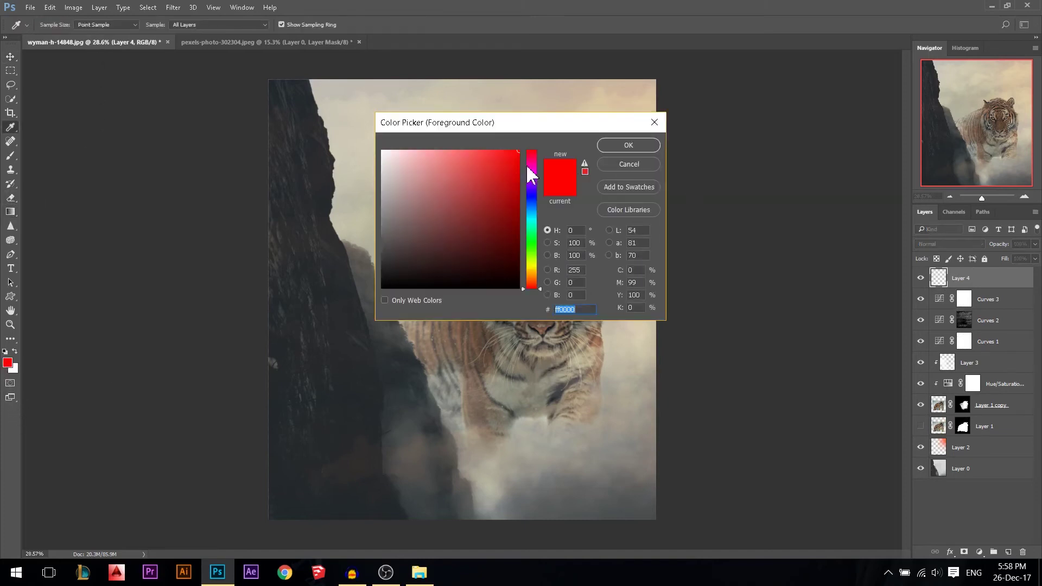
click(532, 281)
click(629, 148)
scroll(596, 259, down, 2)
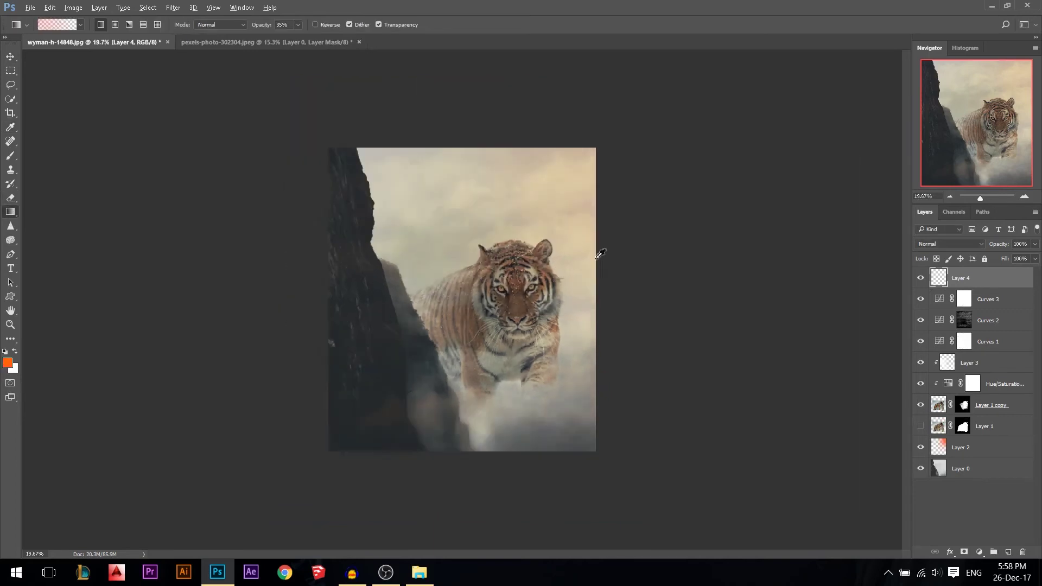
click(8, 363)
mouse_move(470, 158)
mouse_down()
mouse_move(451, 149)
mouse_move(462, 158)
mouse_up()
click(625, 146)
key(g)
Build up overlapping light orange gradients on Layer 4, running inward from the right side of the image across the tiger and cliff
drag(792, 242, 493, 300)
drag(707, 127, 588, 221)
drag(648, 391, 515, 335)
drag(657, 348, 550, 327)
drag(630, 324, 545, 326)
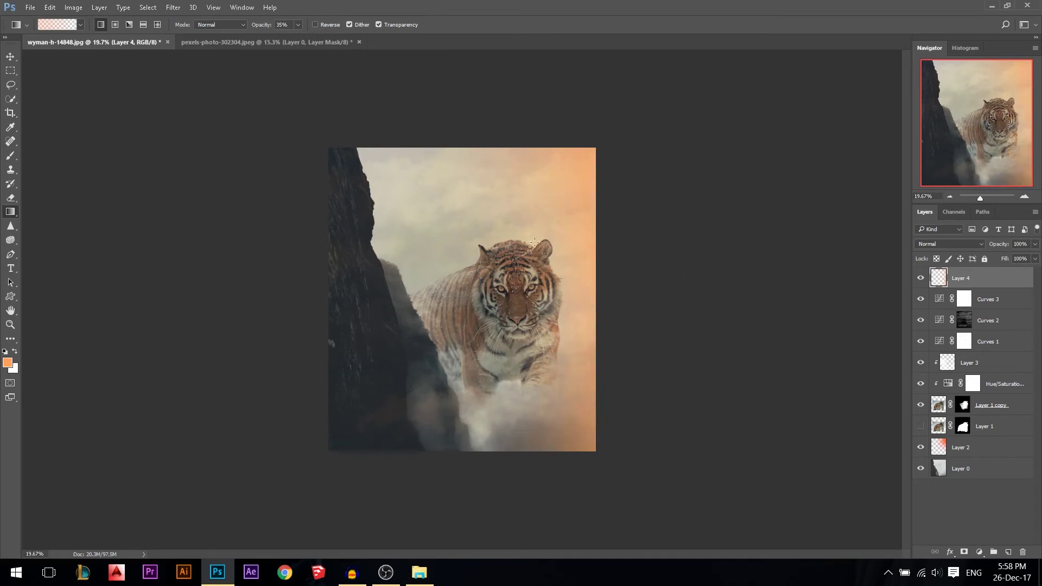
drag(749, 284, 355, 285)
drag(632, 249, 272, 273)
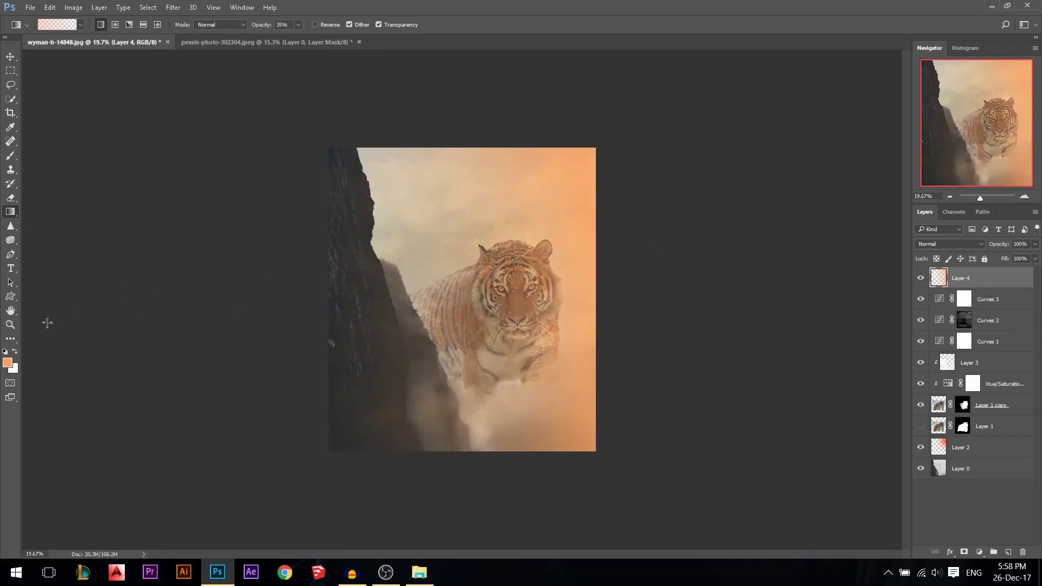
Set the background color to teal #1f7d8b, undo the stray orange gradient over the cliff, and make teal the foreground color
click(13, 368)
click(533, 217)
click(493, 212)
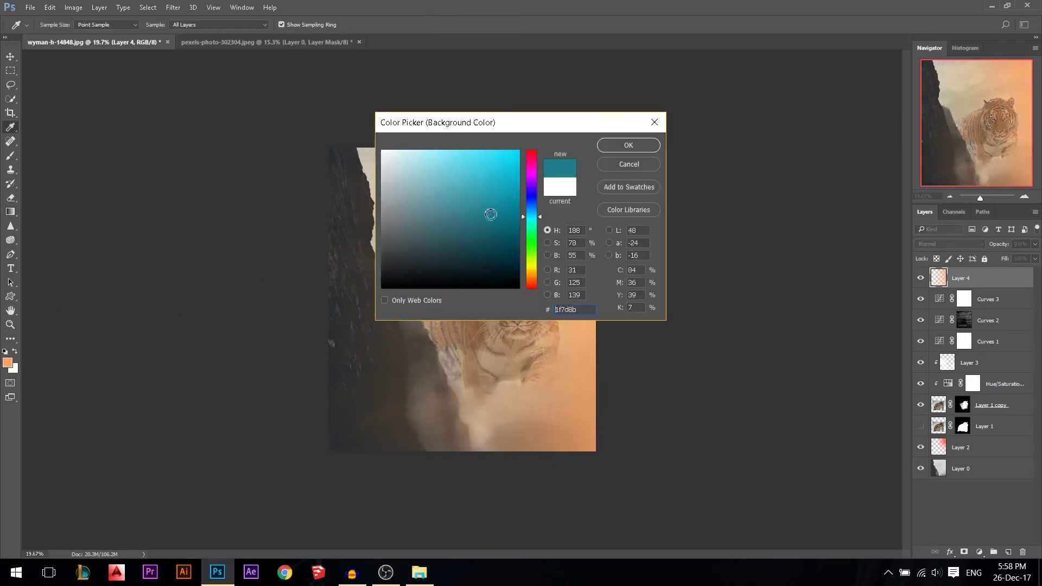
click(629, 145)
drag(184, 335, 695, 328)
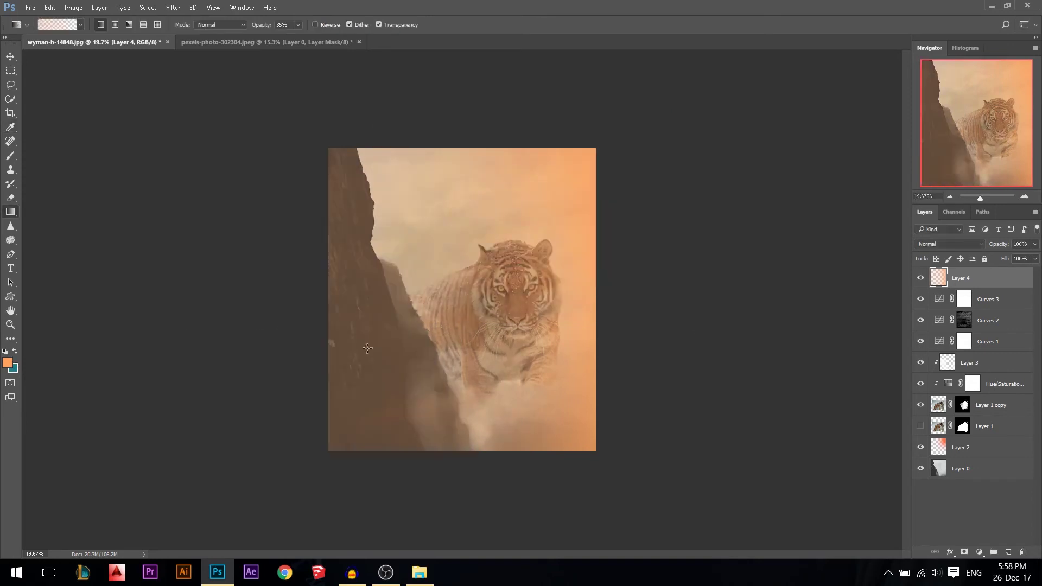
key(ctrl+z)
click(15, 351)
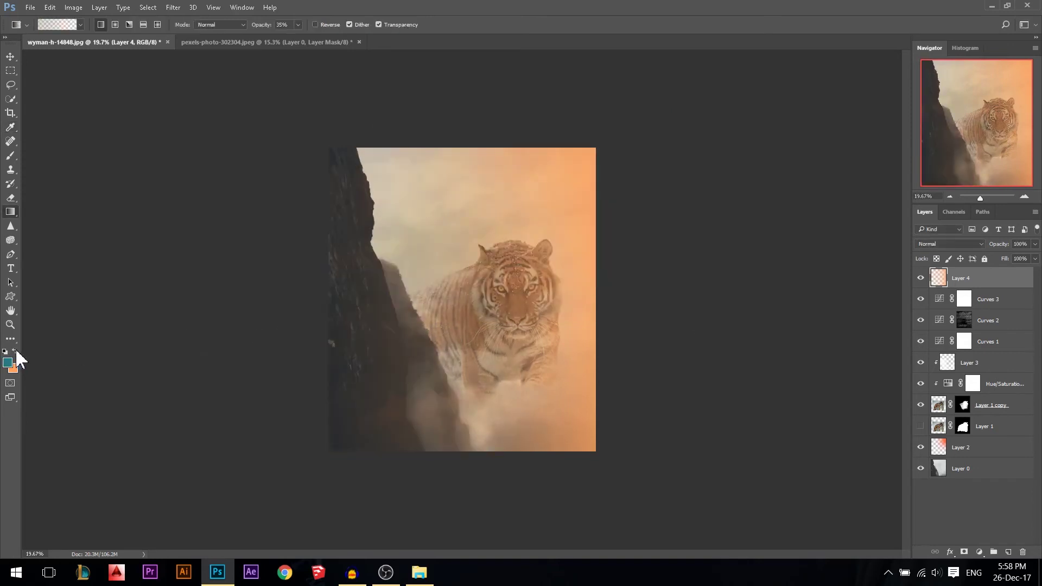
Try teal gradients from the cliff side with Layer 4 in Overlay mode, and undo both the gradients and the blend mode
drag(250, 333, 627, 332)
drag(242, 309, 495, 310)
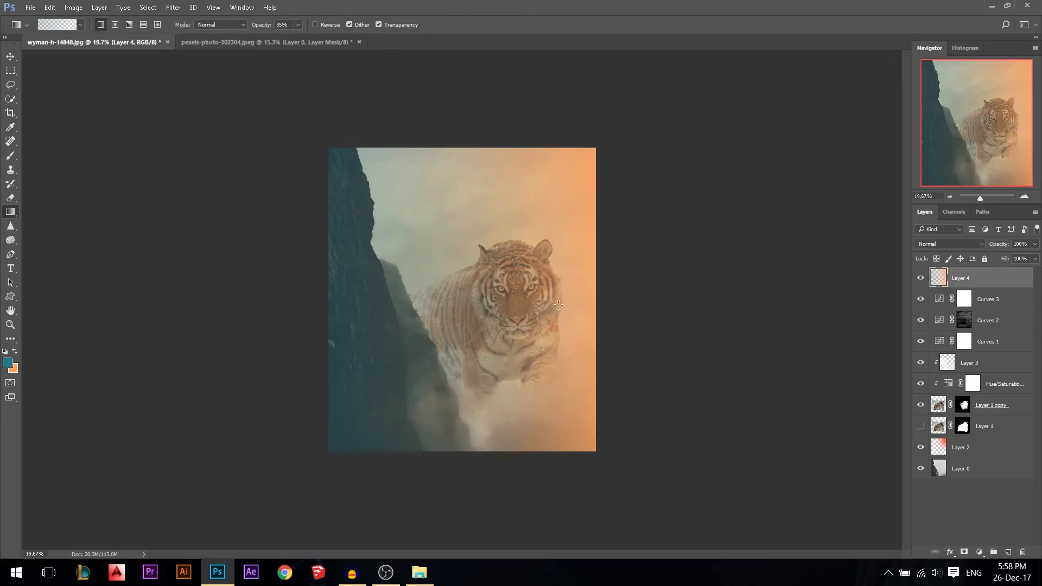
click(950, 244)
click(931, 360)
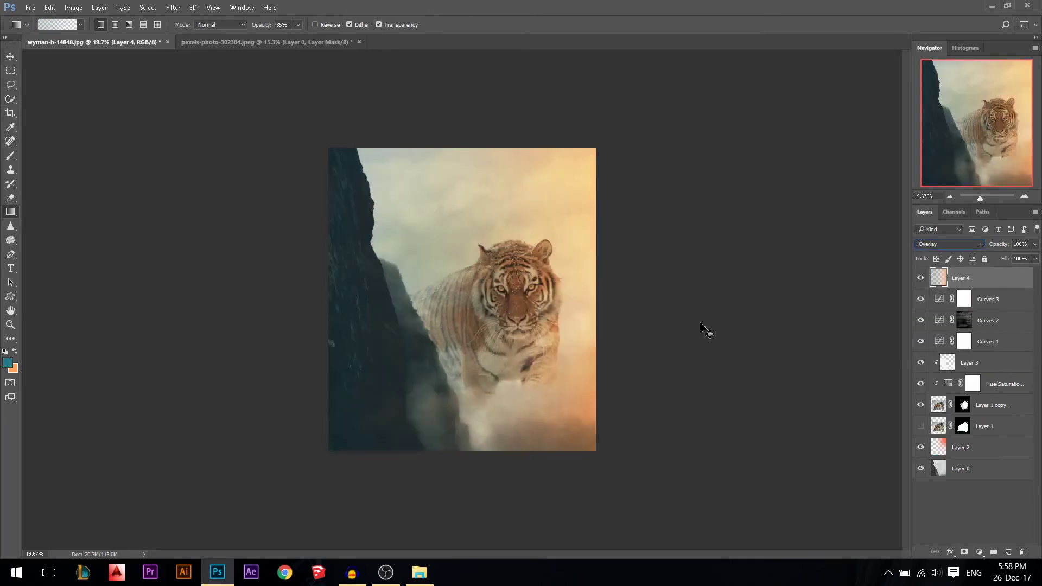
key(ctrl+z)
key(ctrl+alt+z)
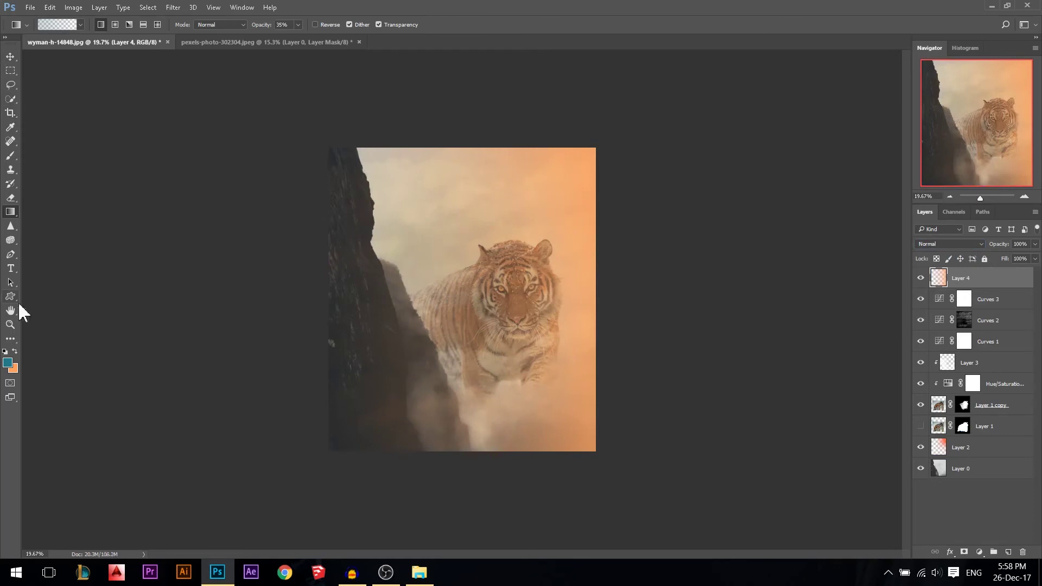
Choose a darker teal foreground color and draw gradients from the cliff side toward the tiger on Layer 4
click(7, 363)
click(495, 242)
click(619, 145)
key(g)
drag(256, 325, 625, 325)
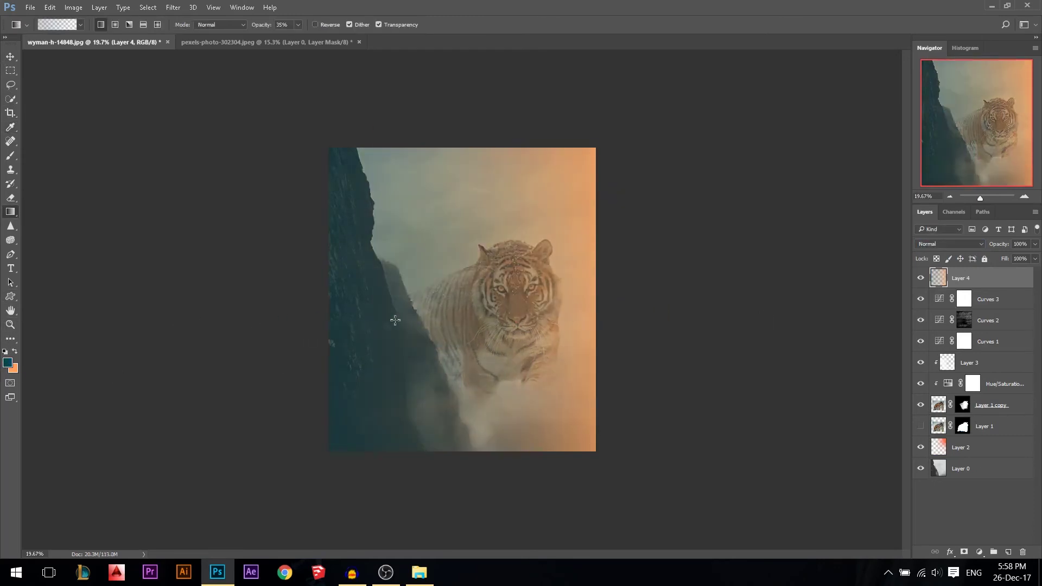
Blend Layer 4 in Overlay mode at 45% opacity, and compare the image with and without the color gradients
click(950, 244)
click(945, 348)
click(10, 56)
key(ctrl+plus)
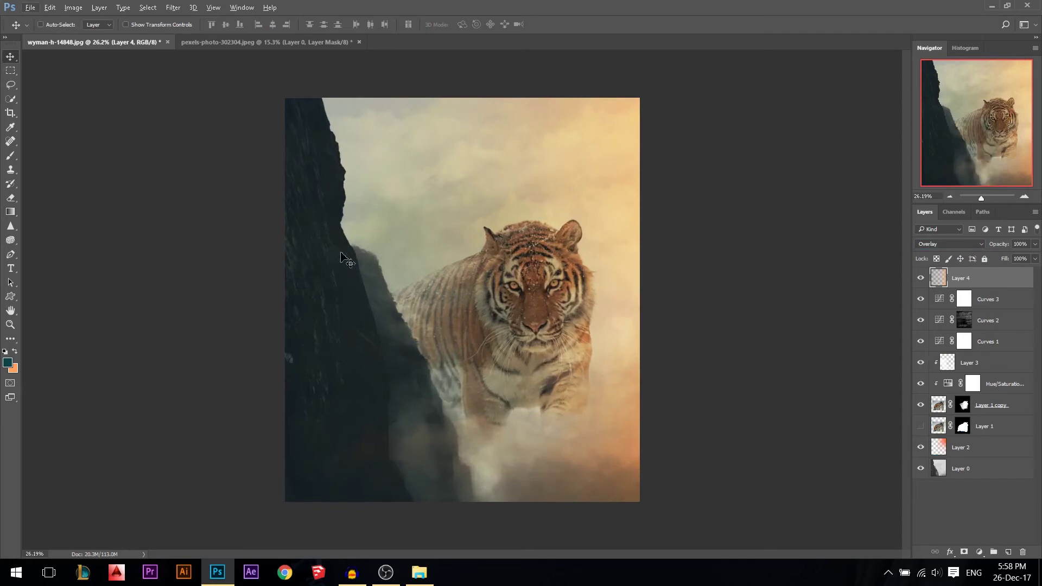
click(1034, 245)
click(1009, 254)
click(922, 278)
click(922, 278)
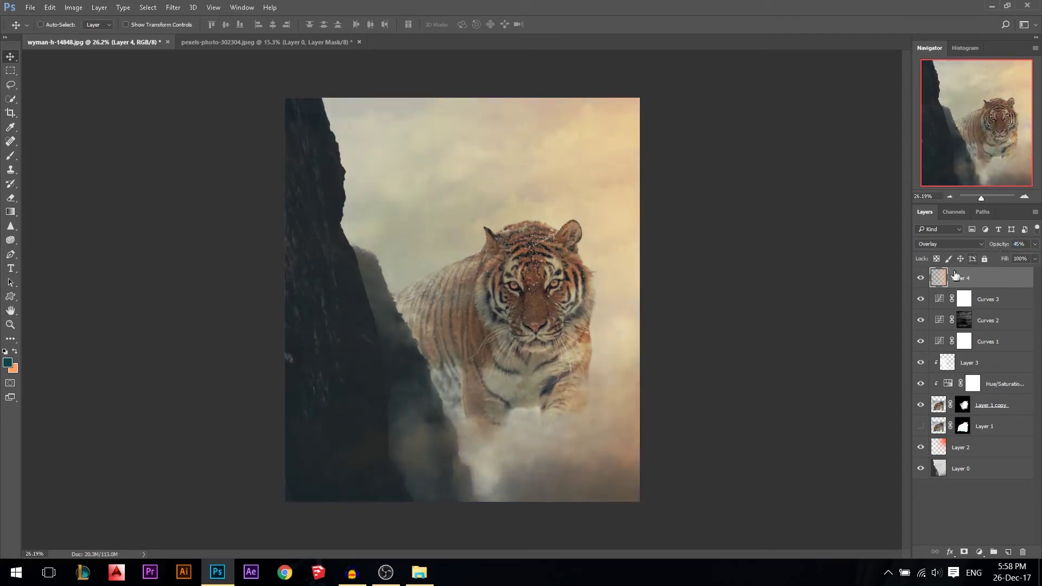
click(922, 277)
scroll(453, 293, down, 1)
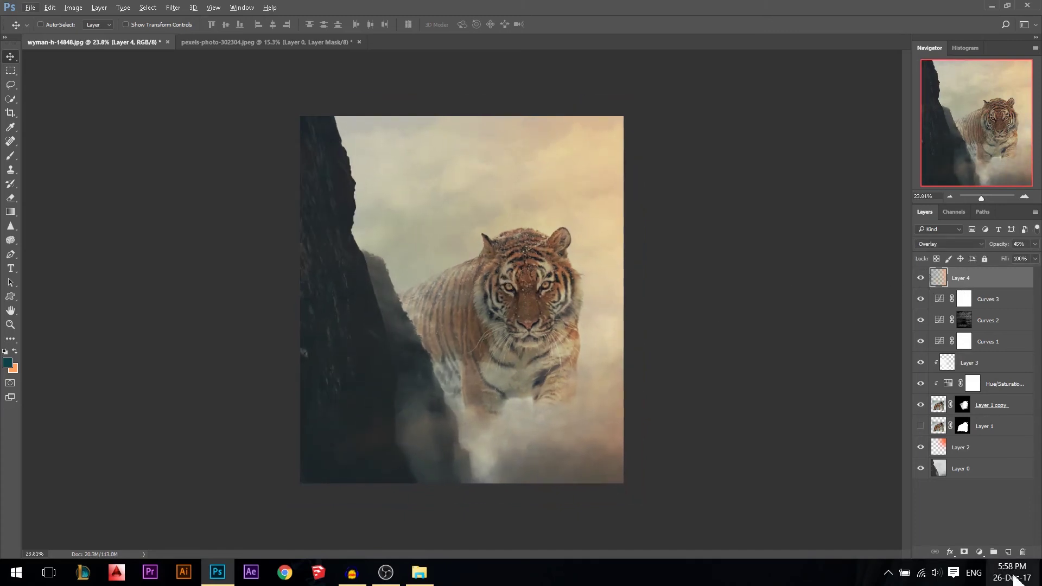
Add a new layer above Layer 4 and set the foreground color to a pale yellow
key(ctrl+shift+alt+n)
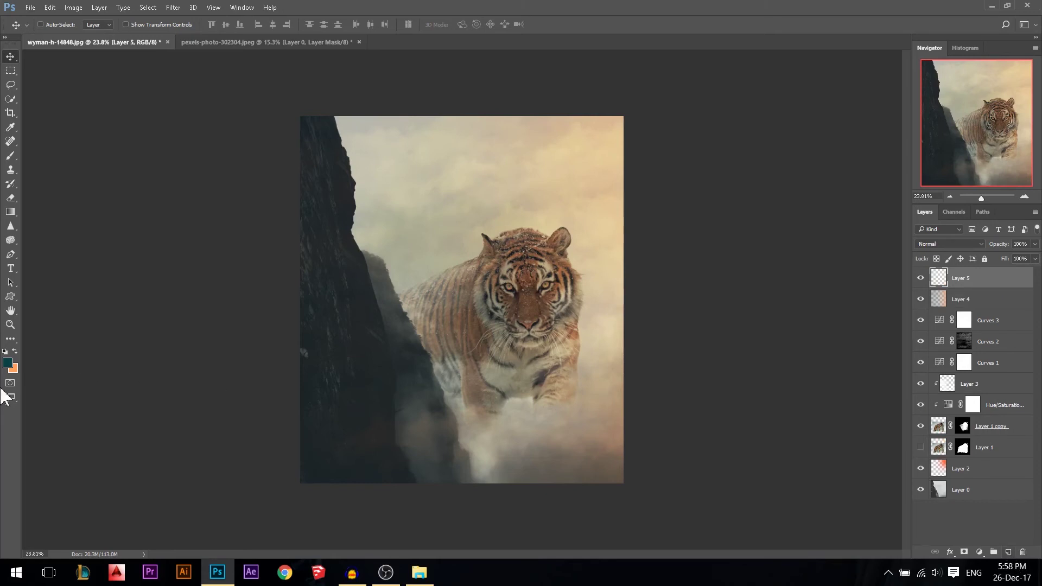
click(8, 363)
click(416, 150)
drag(524, 217, 527, 268)
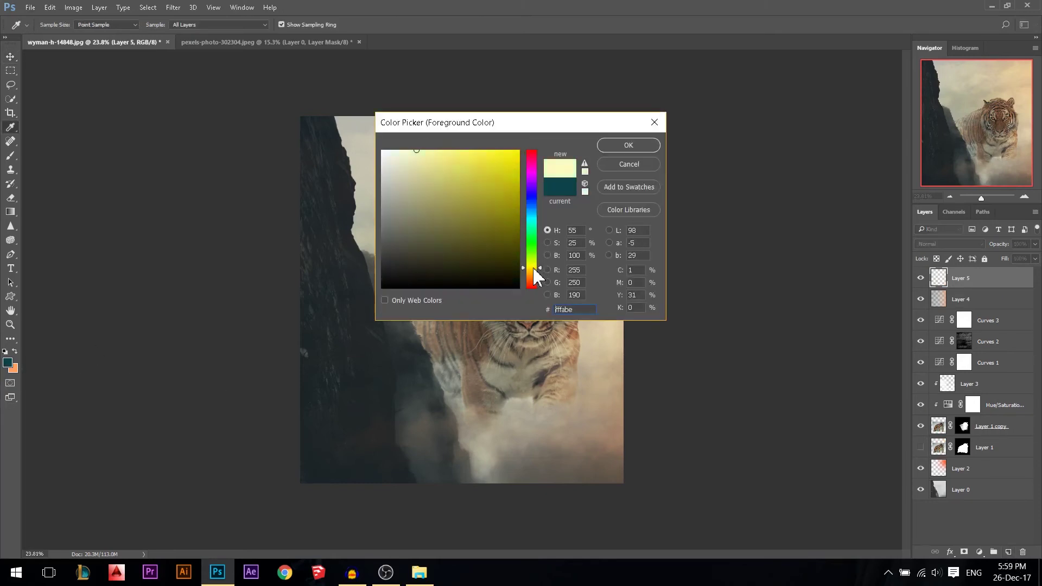
click(606, 150)
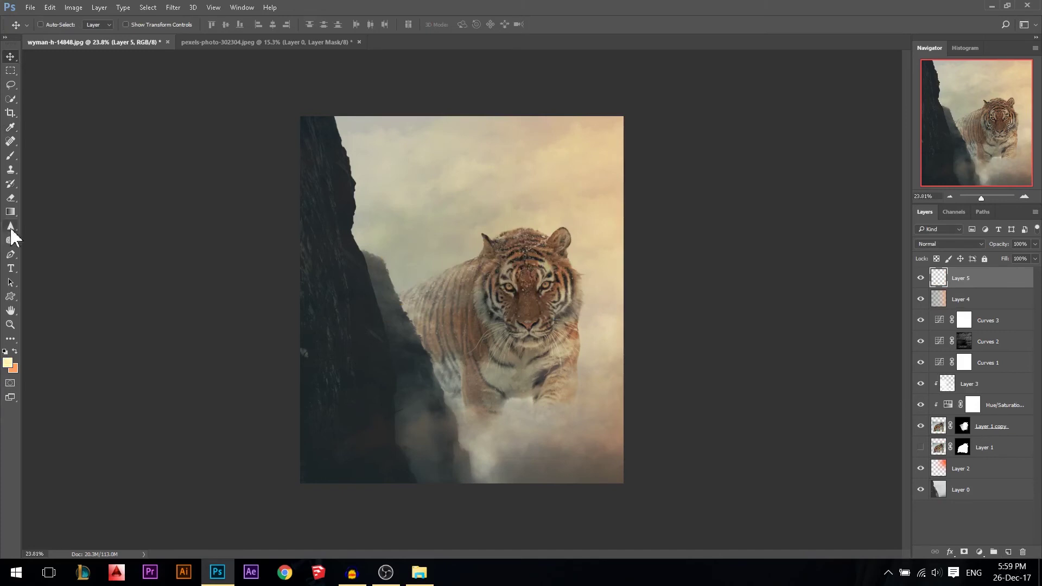
Paint a soft pale yellow glow in the sky between the cliff and the tiger's head with a large soft round brush
key(b)
right_click(537, 171)
click(572, 267)
click(587, 268)
mouse_move(511, 207)
mouse_down()
mouse_move(468, 205)
mouse_move(463, 220)
mouse_up()
click(422, 183)
click(422, 180)
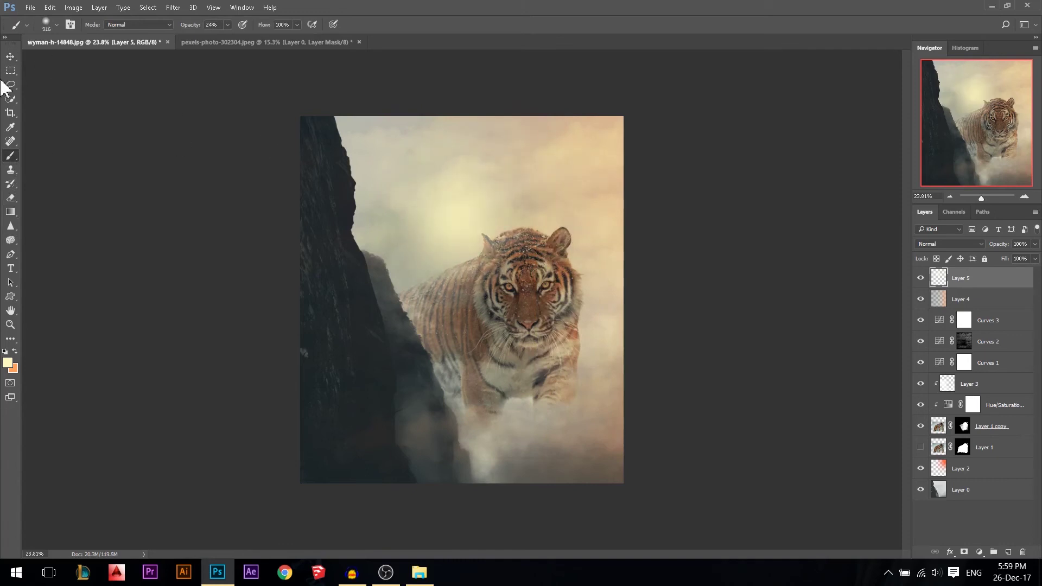
Move the glow closer to the tiger's head and set Layer 5 to Screen mode
click(10, 57)
mouse_move(494, 216)
mouse_down()
mouse_move(460, 202)
mouse_move(474, 200)
mouse_move(501, 228)
mouse_up()
click(951, 244)
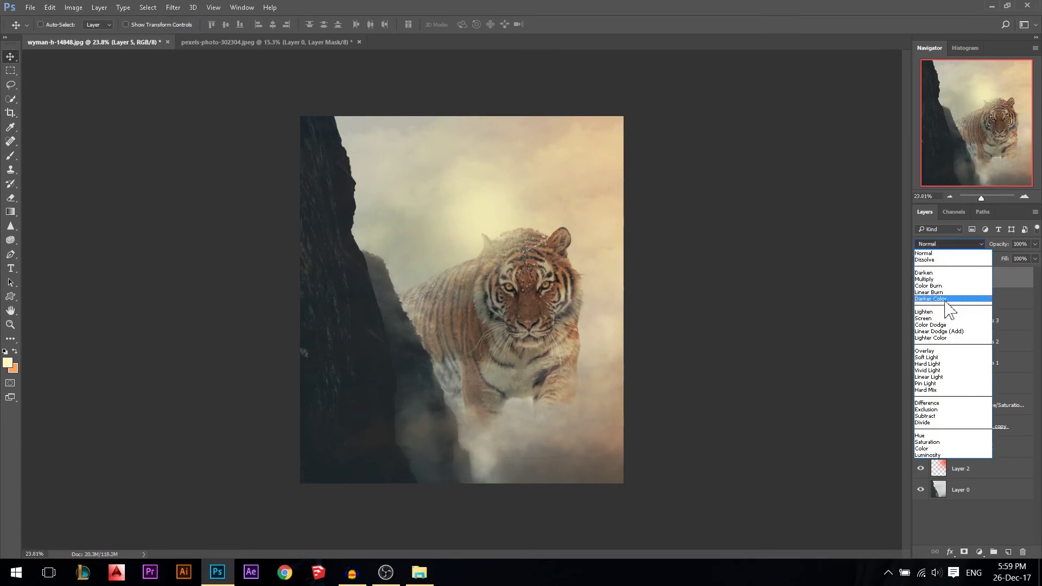
click(929, 319)
Move the glow to the right edge of the sky beside the tiger and enlarge it to about 162%
drag(508, 223, 600, 256)
key(ctrl+t)
drag(687, 156, 760, 95)
drag(641, 282, 657, 254)
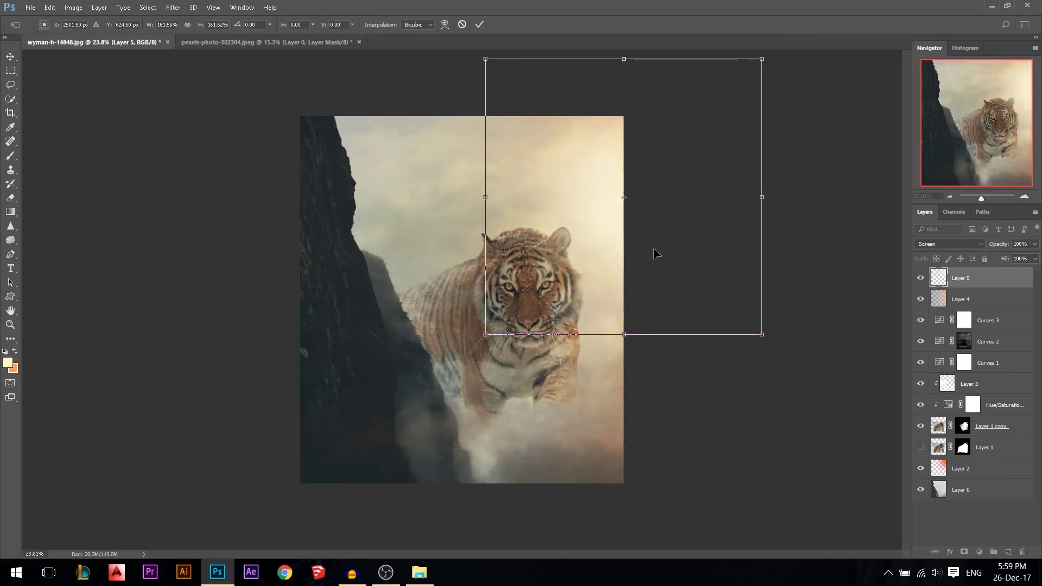
key(Return)
Try the Overlay blend mode on the Layer 5 glow, and switch it back to Screen
click(952, 244)
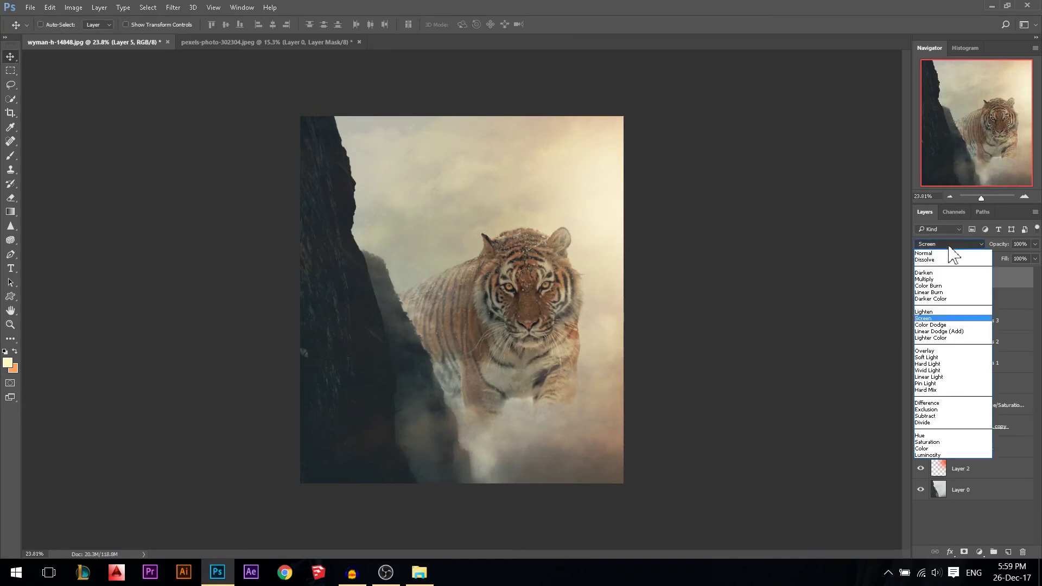
click(935, 354)
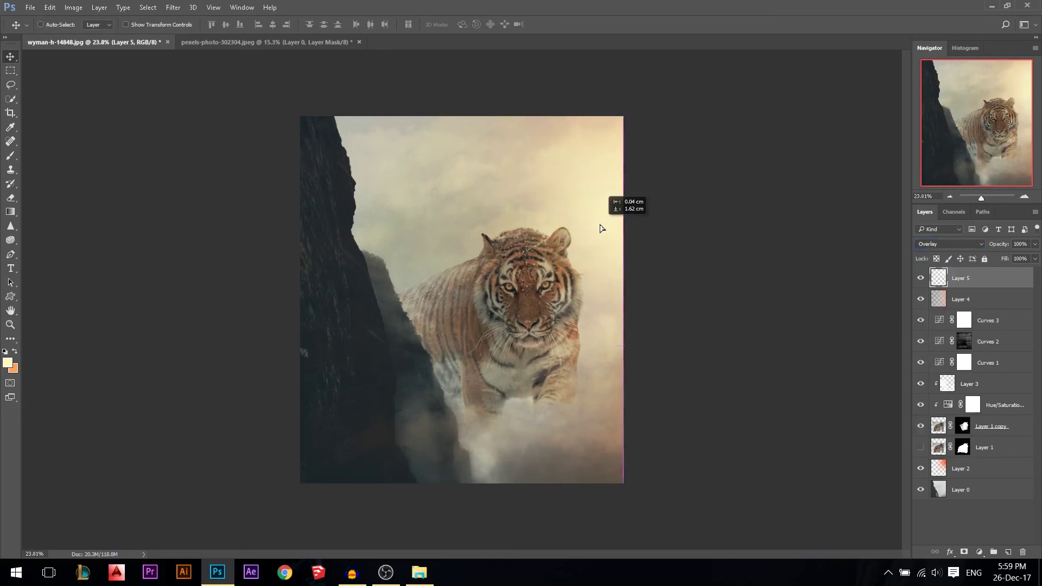
click(945, 244)
click(933, 319)
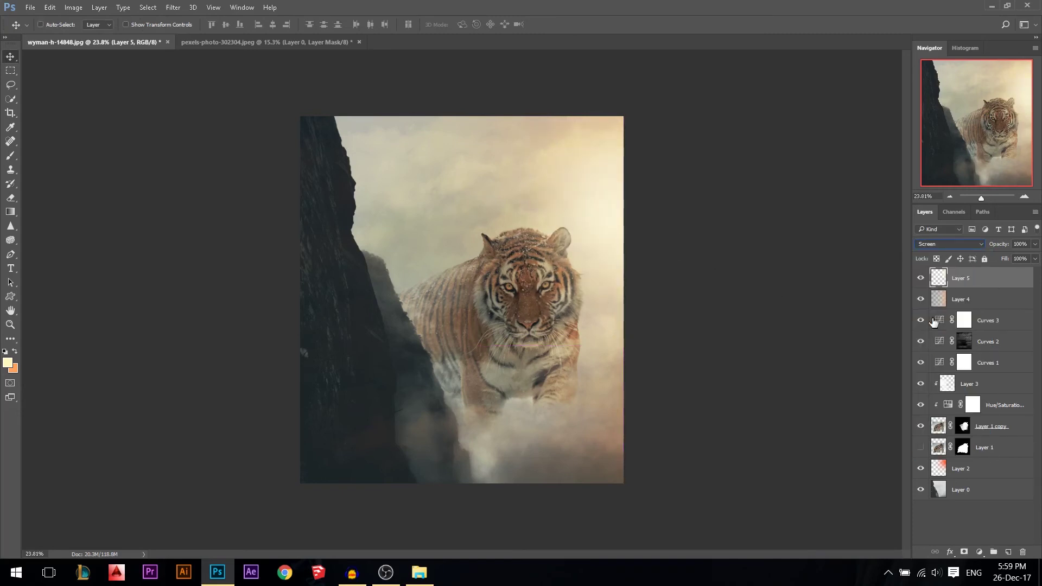
Duplicate the slightly repositioned glow on Layer 5, set the copy to Overlay mode, and select both glow layers
drag(595, 215, 563, 195)
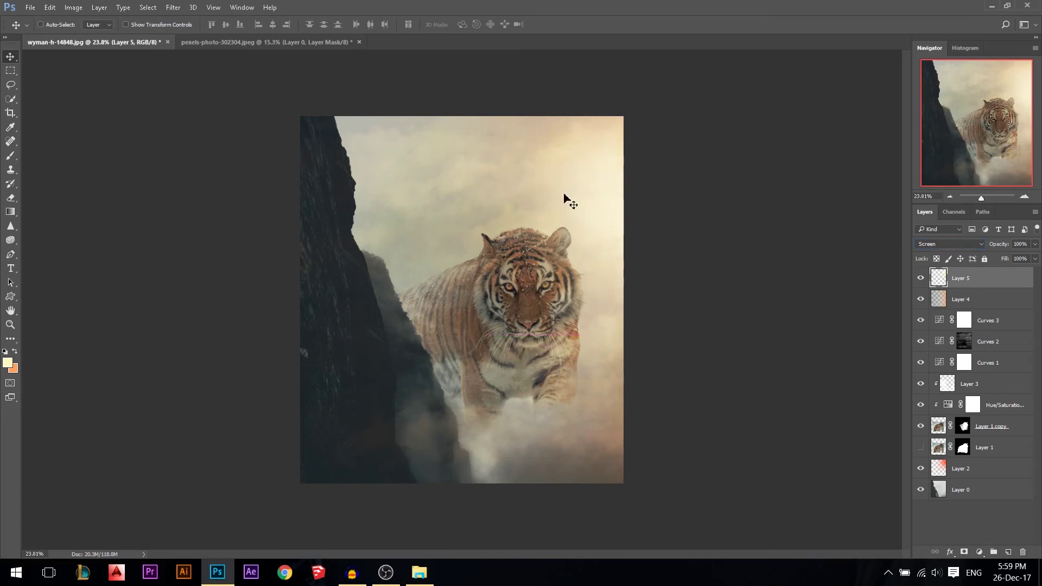
key(ctrl+j)
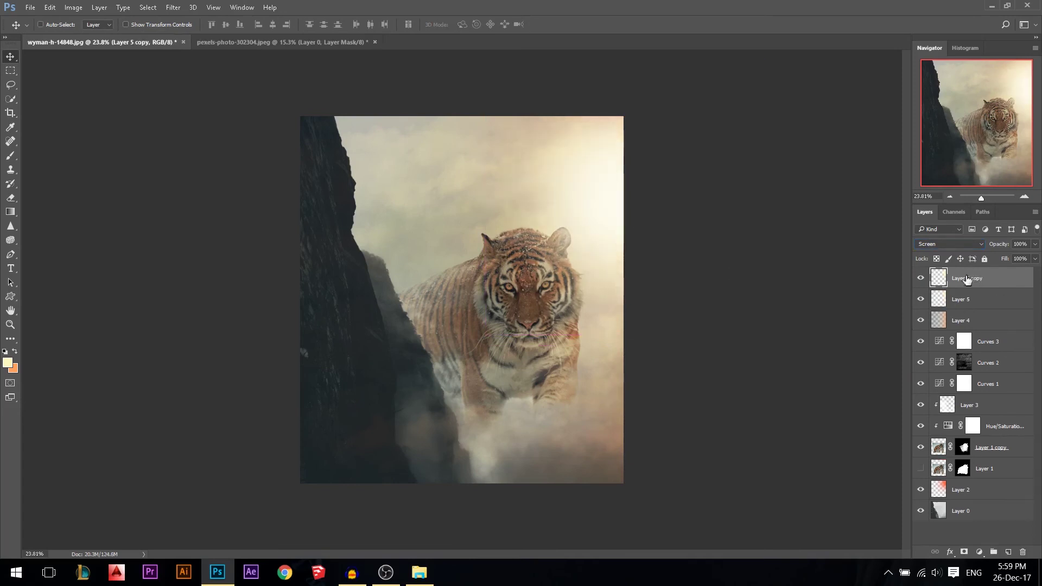
click(948, 245)
click(926, 353)
shift+click(985, 293)
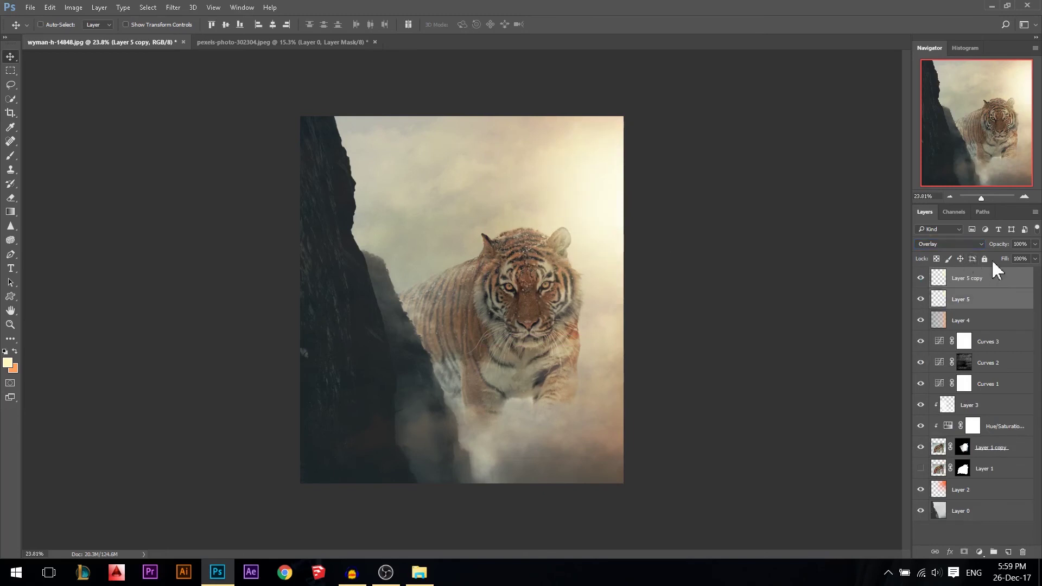
Lower the opacity of the two selected glow layers to 77%
drag(1003, 246, 1002, 247)
scroll(577, 249, down, 1)
scroll(546, 263, up, 2)
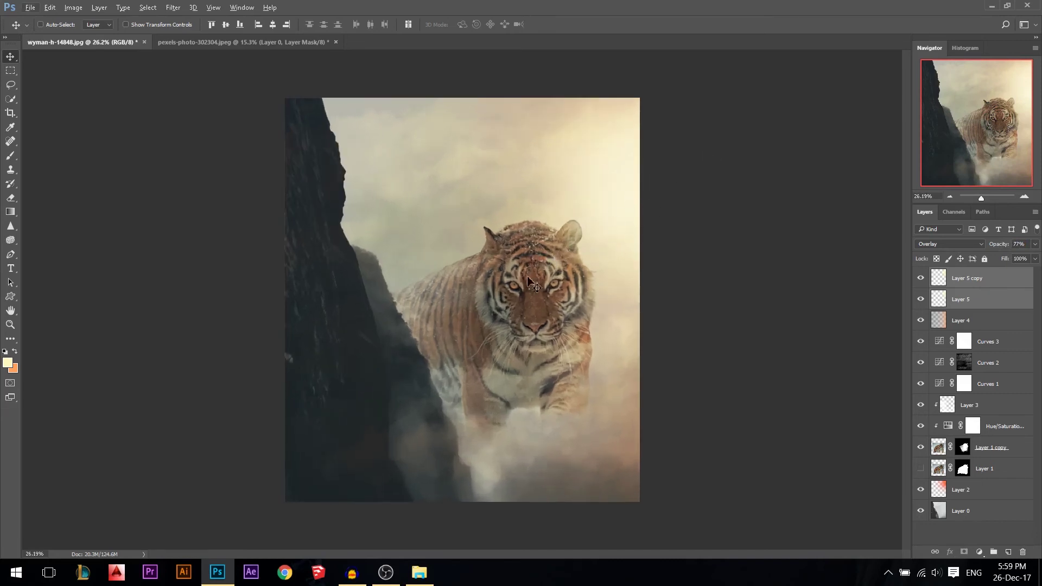
Stamp all visible layers into a new merged layer above Layer 5 copy, undoing any accidental shift
click(983, 287)
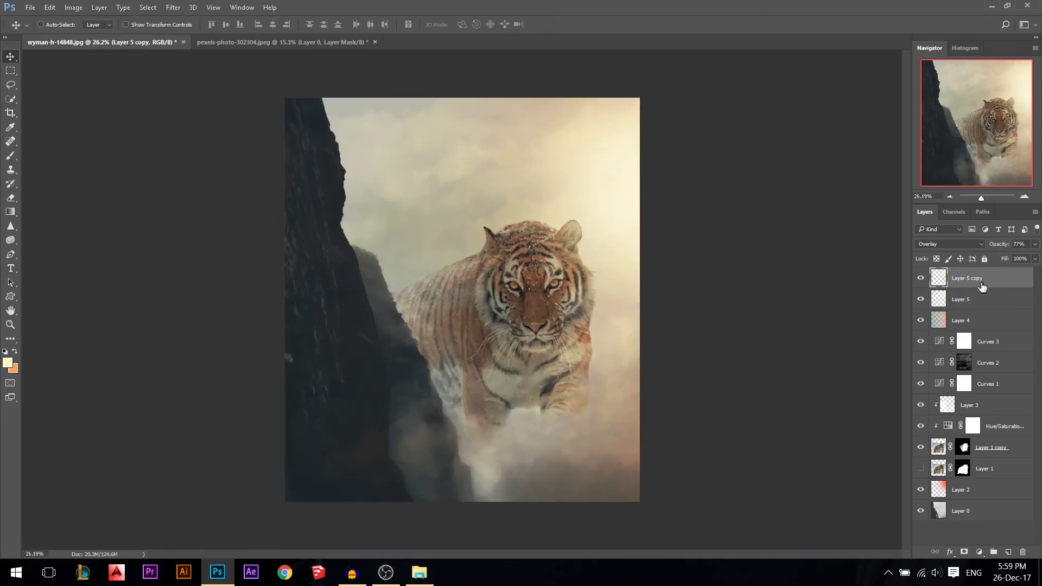
key(ctrl+alt+shift+e)
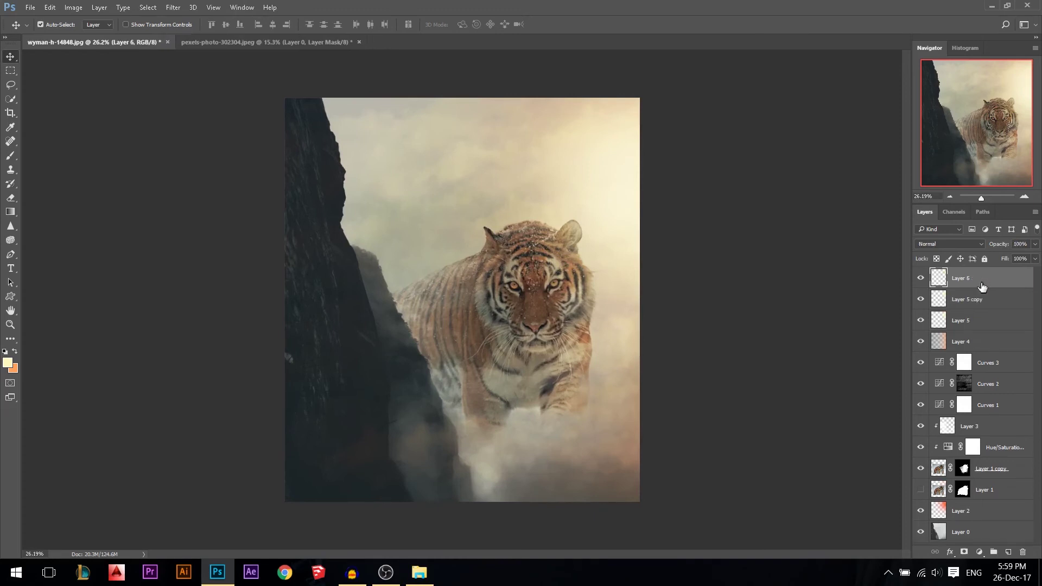
drag(465, 260, 565, 181)
key(ctrl+z)
Open the Camera Raw Filter on the merged Layer 6 and set Highlights to -10 and Whites to -13
click(175, 7)
click(214, 84)
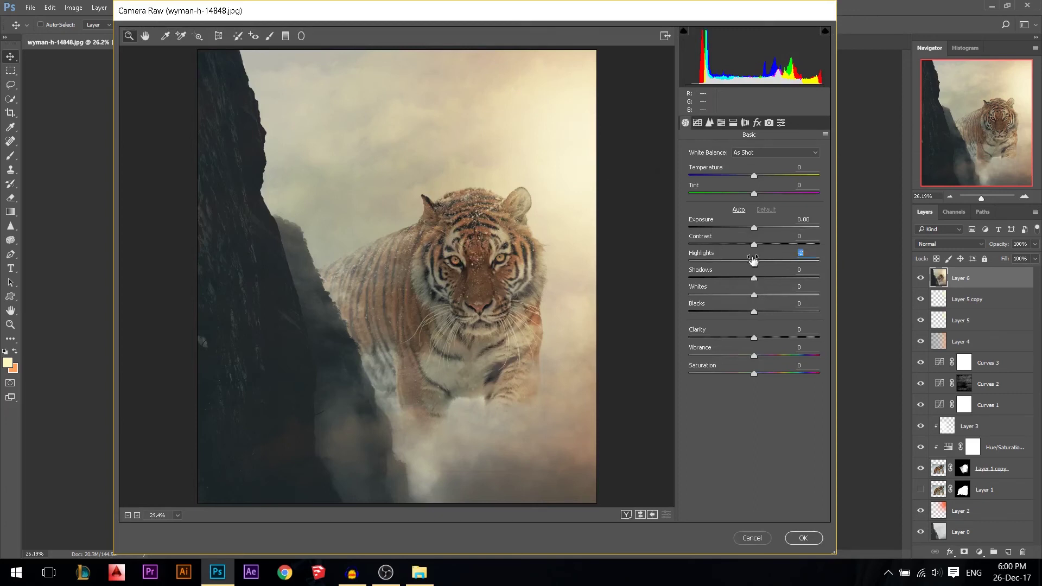
drag(754, 261, 700, 262)
double_click(691, 262)
drag(754, 295, 752, 259)
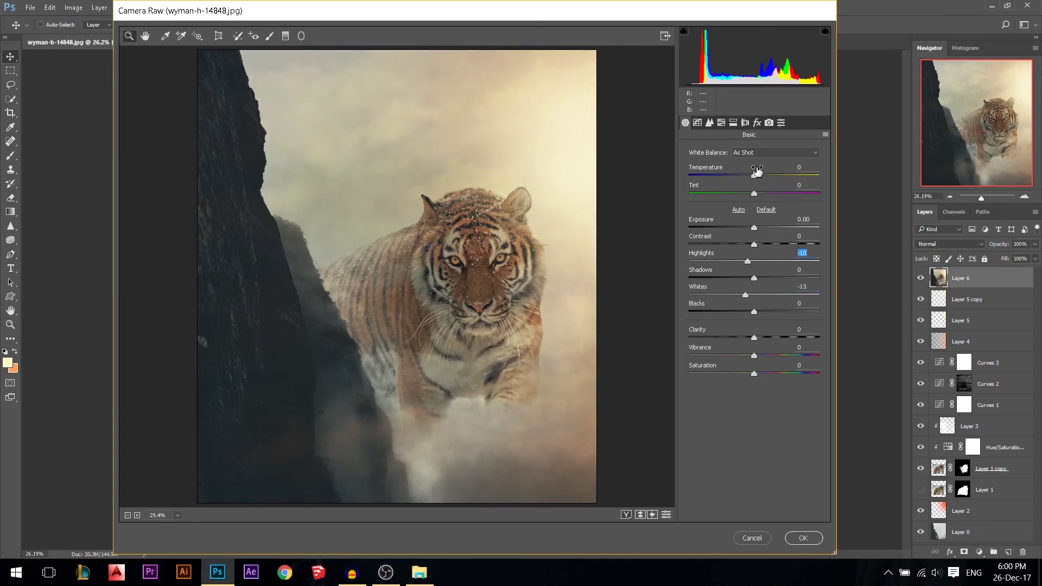
Try a cooler Temperature of -12, and reset Temperature and Tint to 0
drag(757, 172, 749, 172)
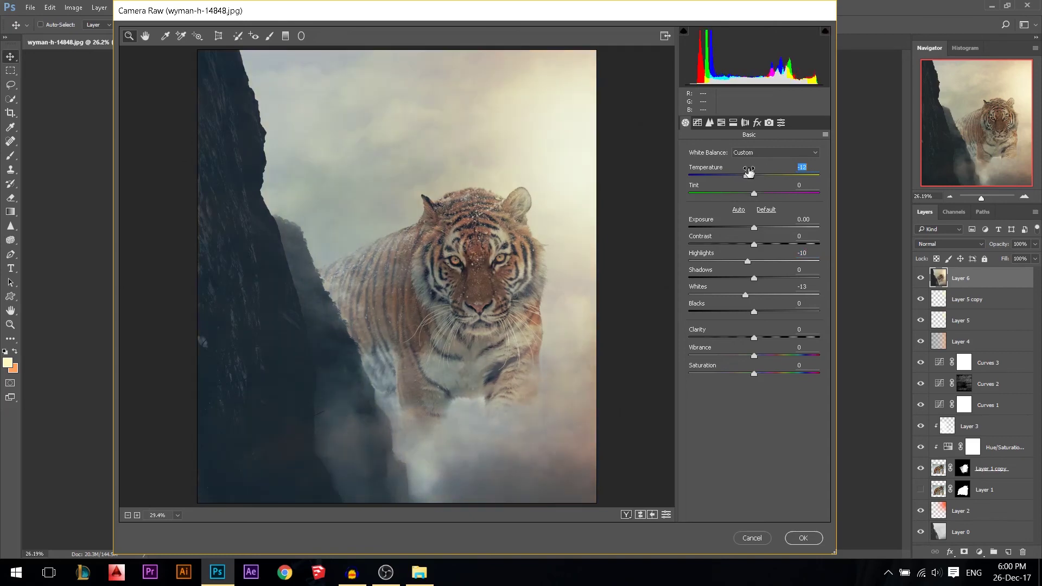
double_click(754, 175)
double_click(755, 194)
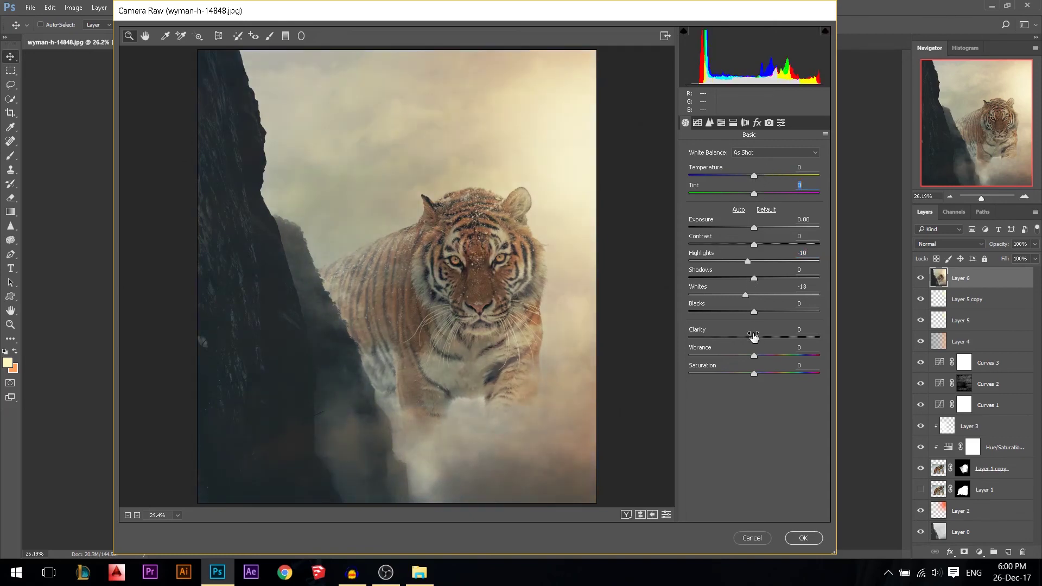
Set Clarity to +12 and Vibrance to +11, and open the Effects settings
mouse_move(758, 337)
mouse_down()
mouse_move(772, 335)
mouse_move(764, 329)
mouse_move(758, 349)
mouse_move(769, 348)
mouse_move(760, 339)
mouse_up()
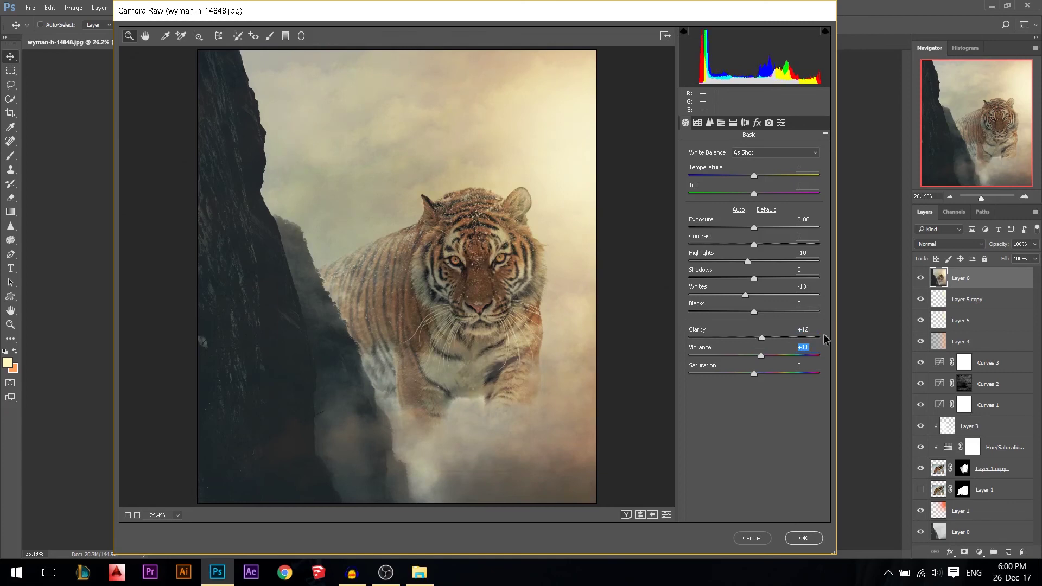
click(758, 123)
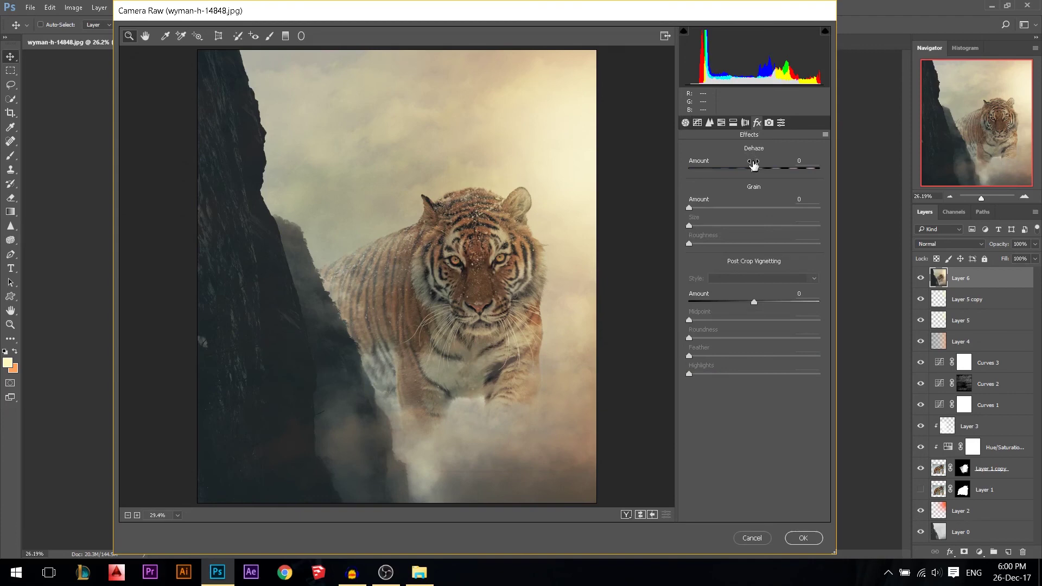
Try Dehaze amounts of +40, -6 and +9, and reset Dehaze to 0
drag(753, 165, 777, 163)
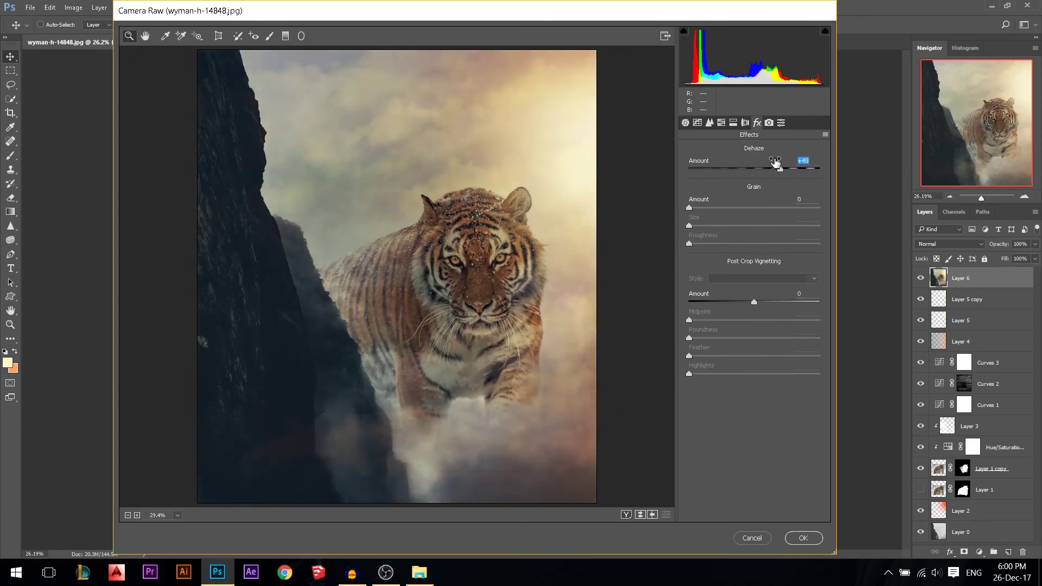
key(ctrl+z)
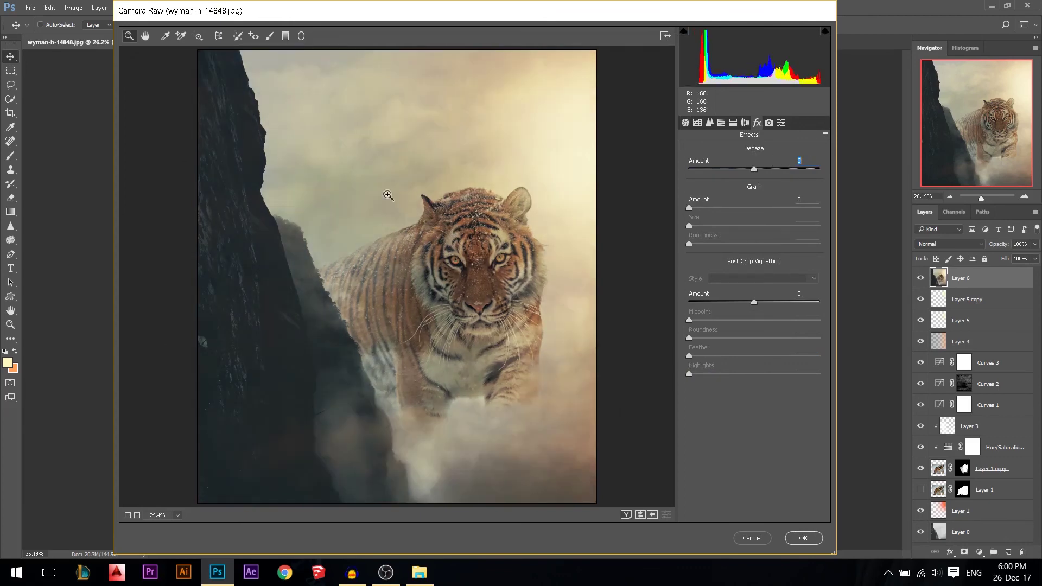
drag(760, 162, 758, 163)
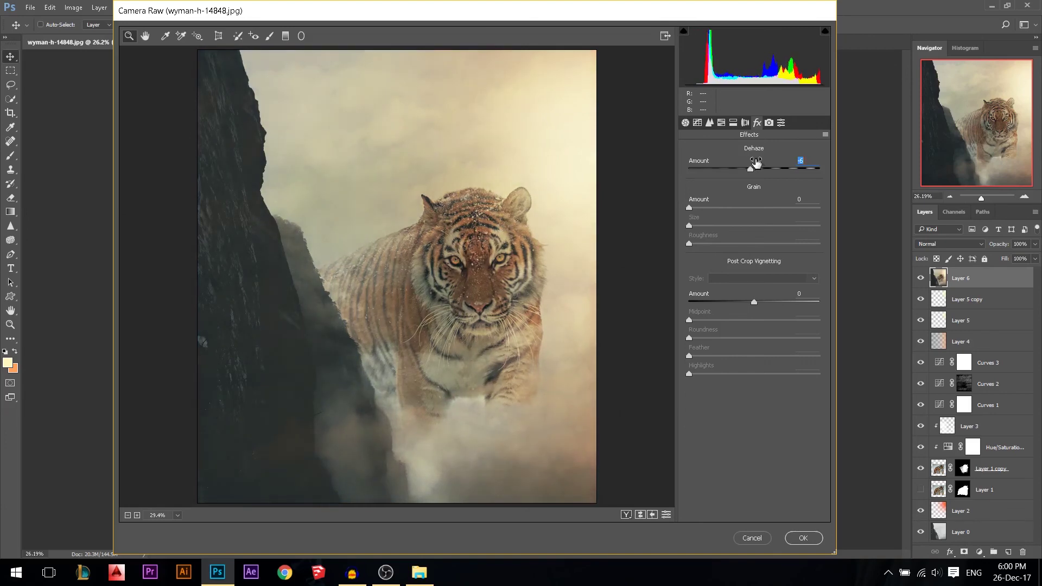
drag(757, 162, 764, 162)
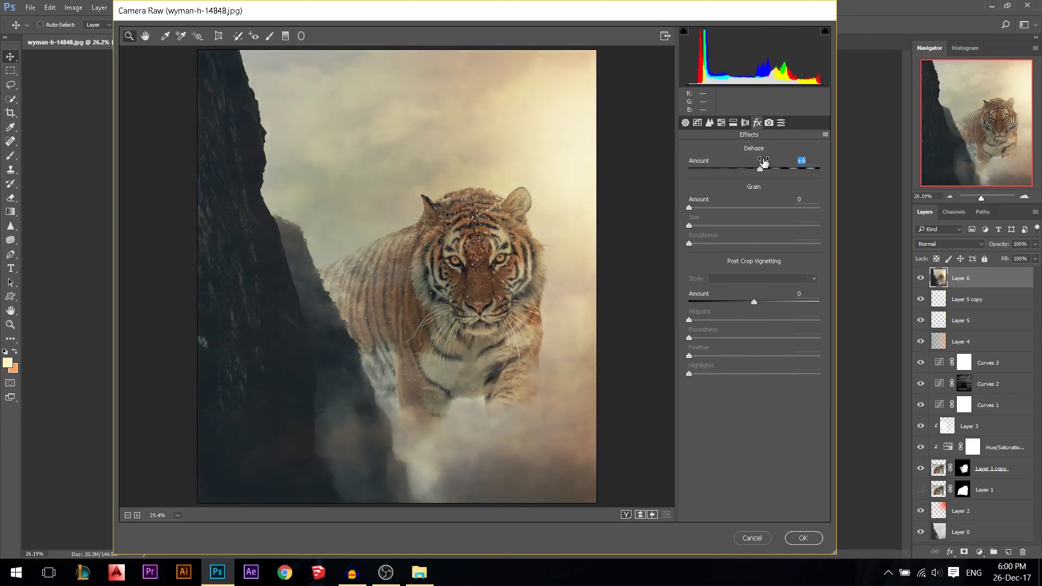
double_click(763, 162)
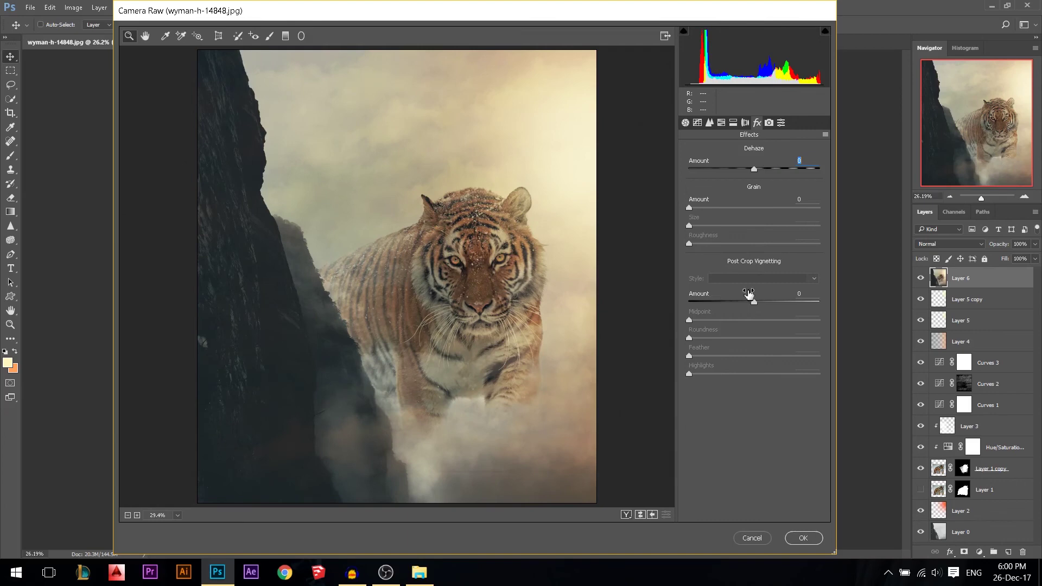
Set the Post Crop Vignetting amount to -15 and open the Camera Calibration settings
drag(754, 294, 750, 294)
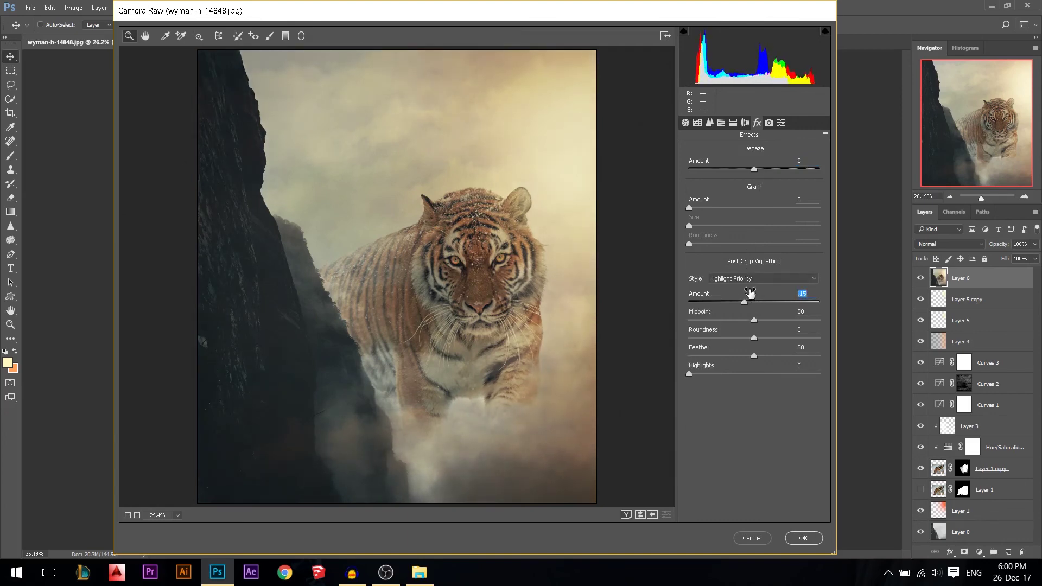
click(770, 123)
Try extreme Hue values such as -100 for the Blue and Green Primaries, and reset both to 0
drag(754, 327, 654, 328)
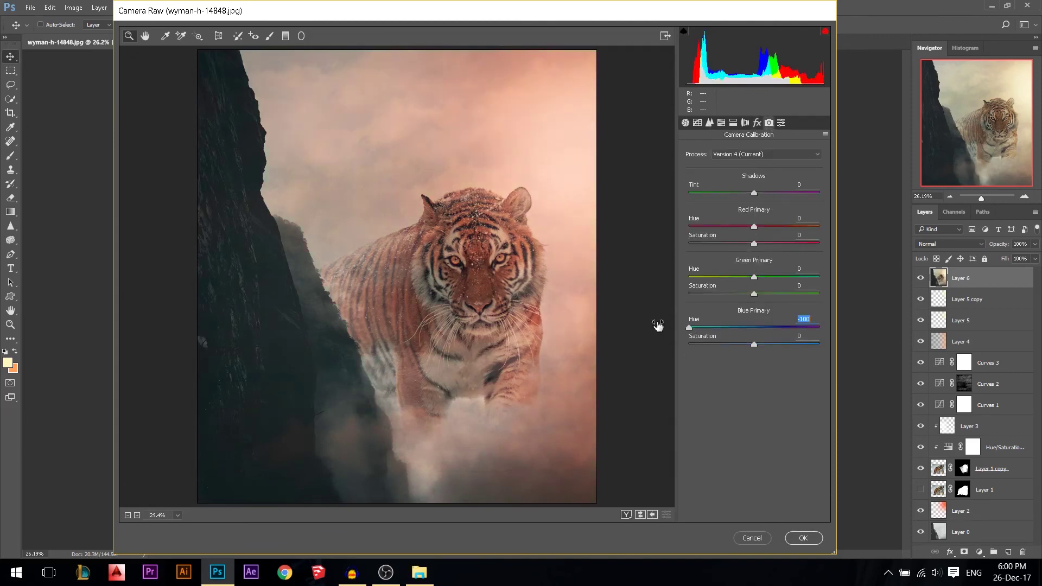
drag(754, 328, 850, 323)
double_click(788, 326)
drag(754, 276, 820, 276)
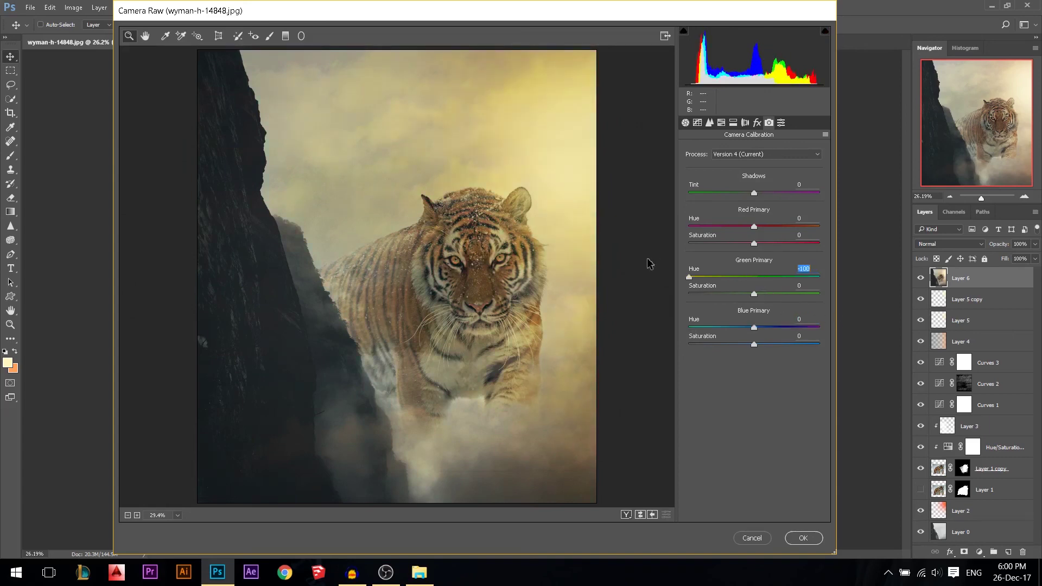
double_click(733, 277)
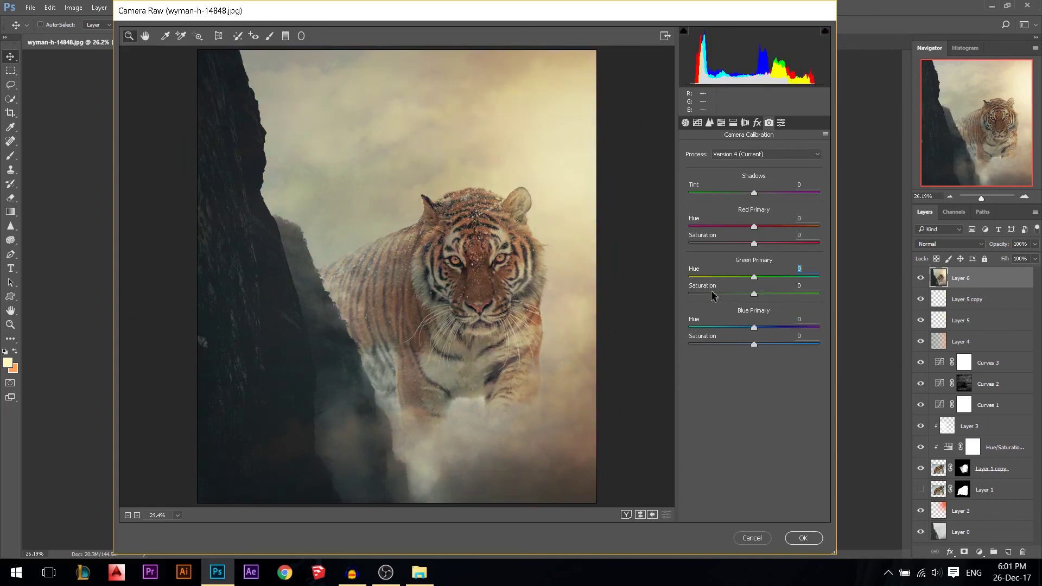
Set Green Primary Hue to +22 and Blue Primary Hue to -16, and apply the Camera Raw adjustments
drag(758, 273, 771, 274)
drag(762, 324, 752, 324)
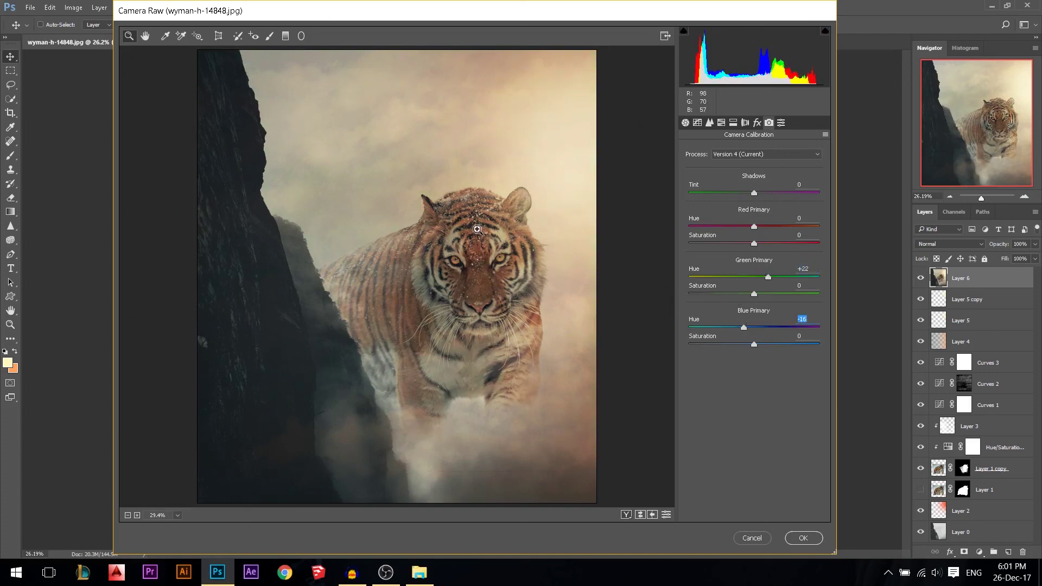
click(810, 538)
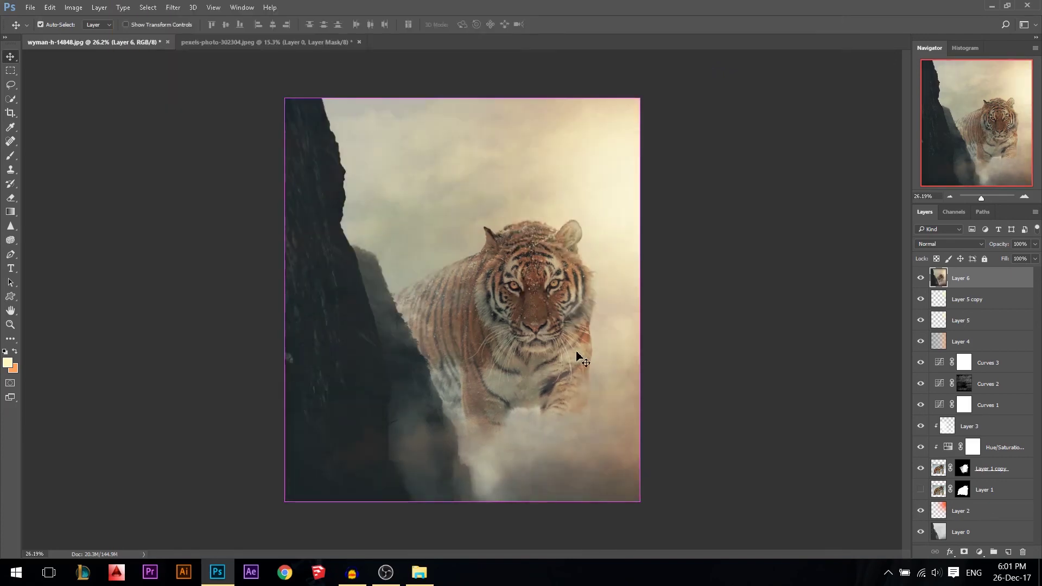
Reopen the Camera Raw Filter and draw a Graduated Filter with Exposure -4.00 from beyond the image's right edge to the tiger's face
scroll(481, 326, up, 1)
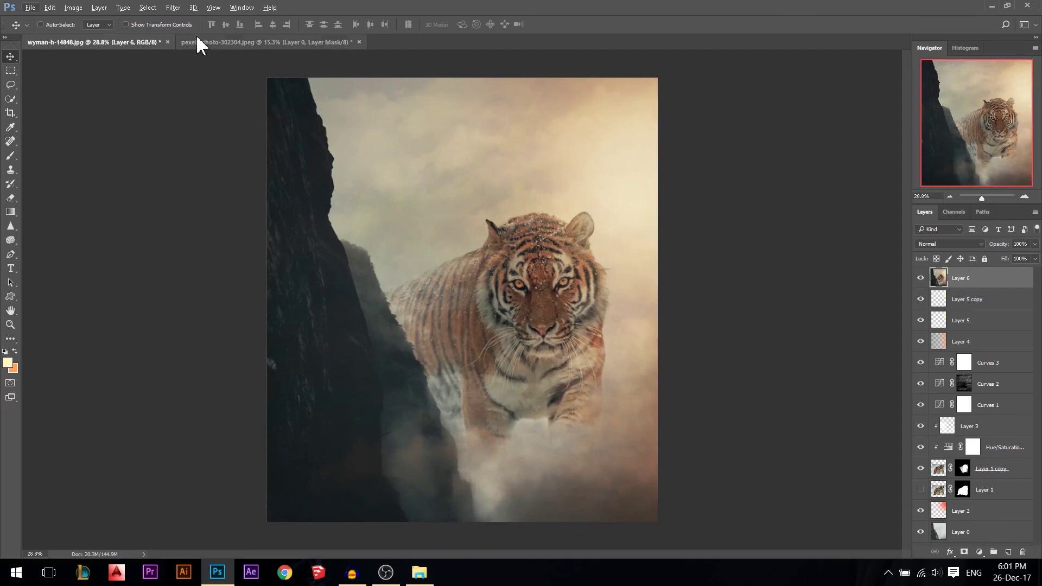
click(174, 8)
click(210, 85)
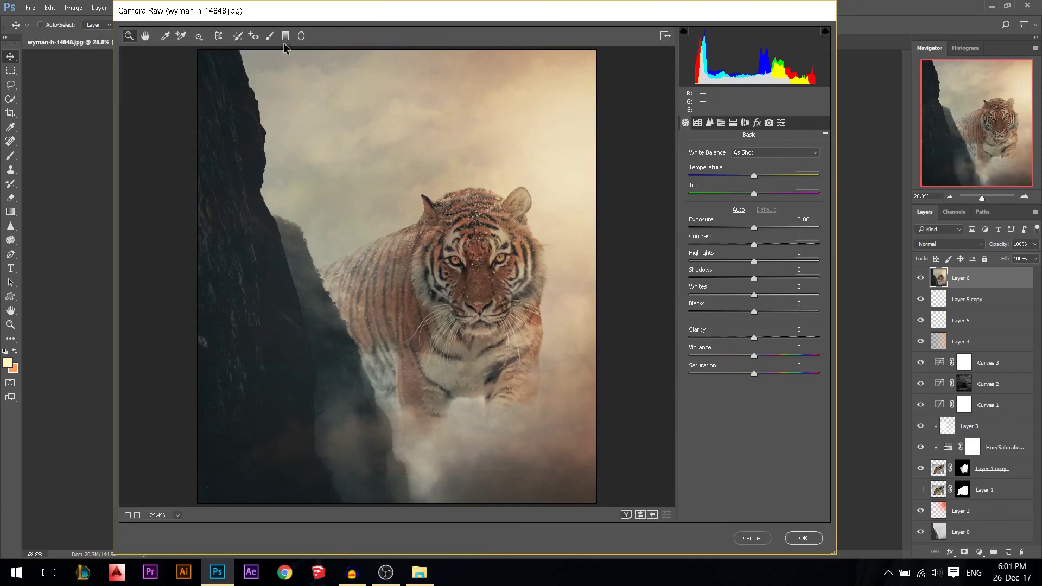
click(285, 38)
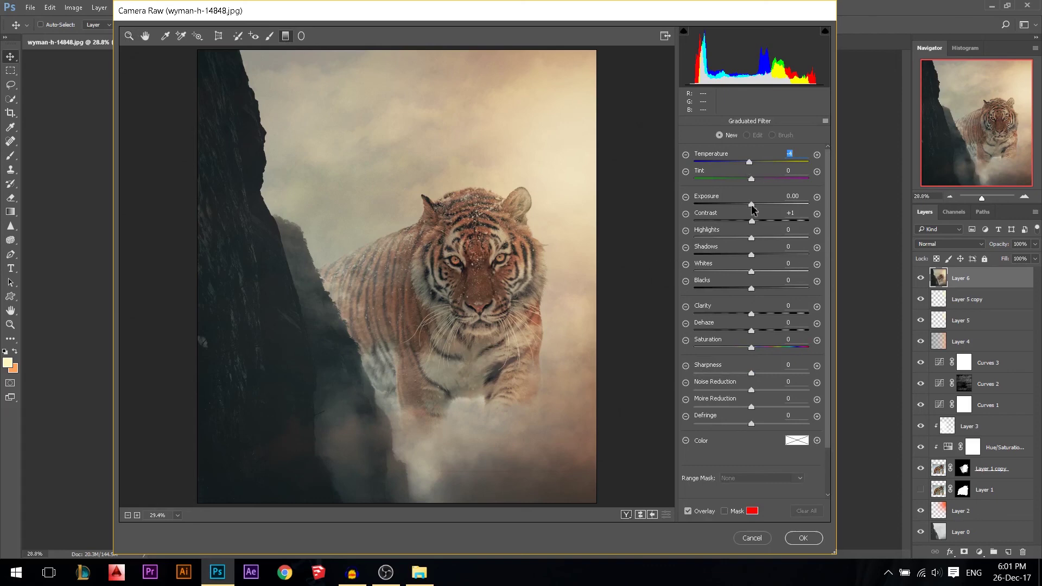
drag(753, 209, 402, 229)
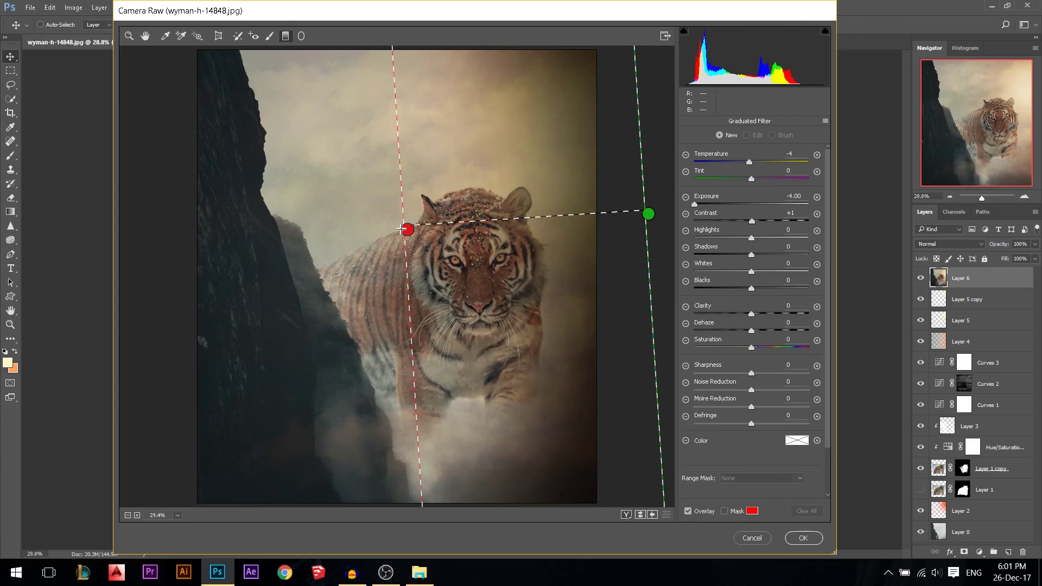
drag(402, 230, 429, 231)
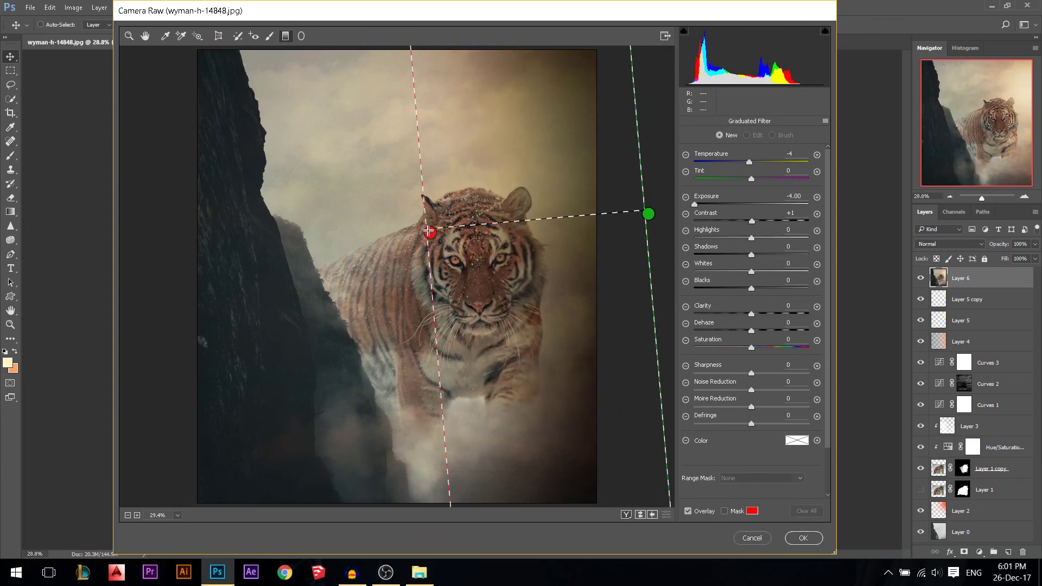
drag(429, 231, 449, 225)
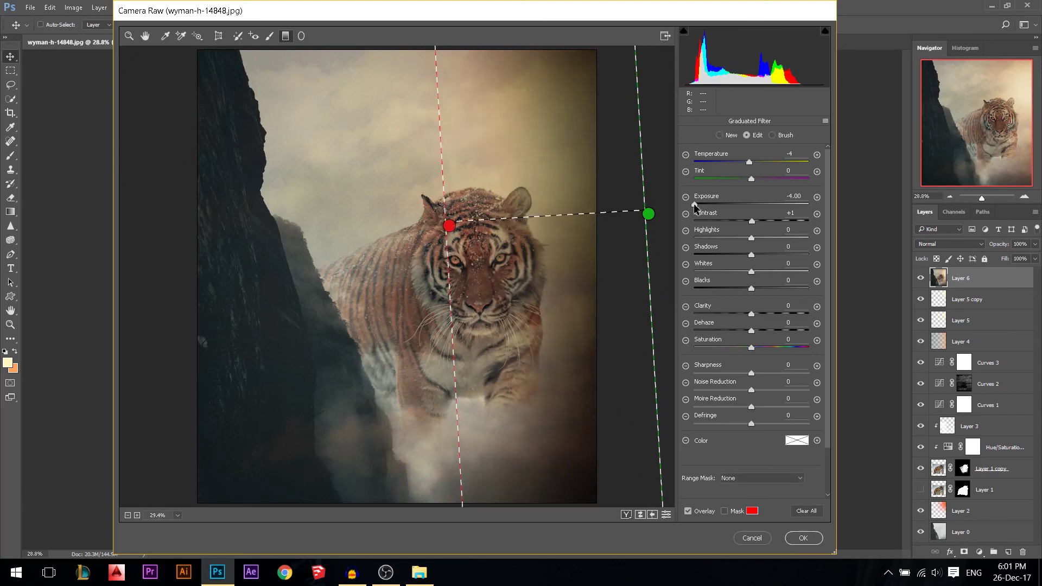
Set the graduated filter's Exposure to +0.35 and Temperature to +12, and apply it
drag(695, 204, 756, 205)
drag(750, 162, 759, 162)
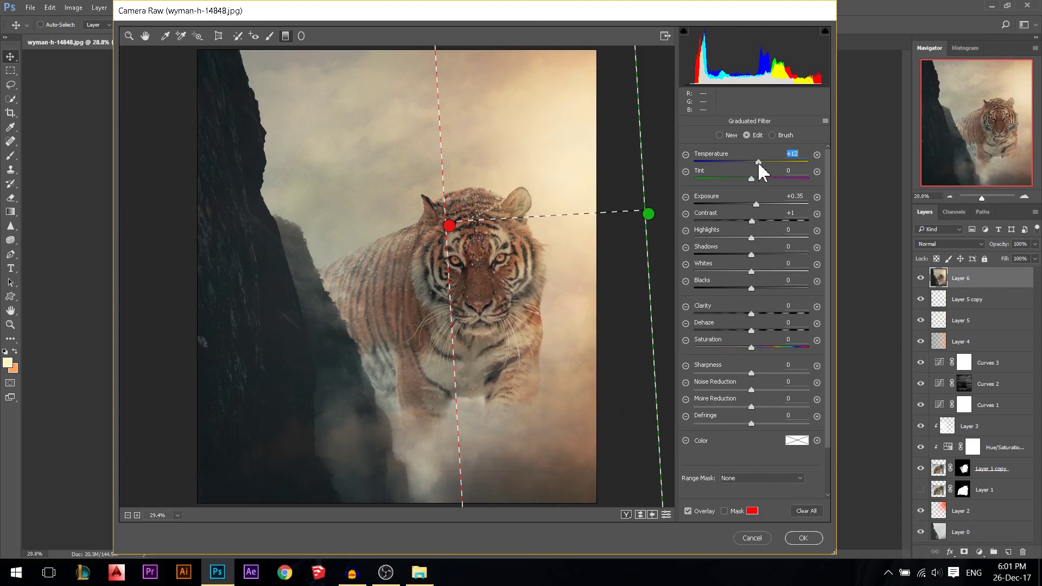
click(803, 538)
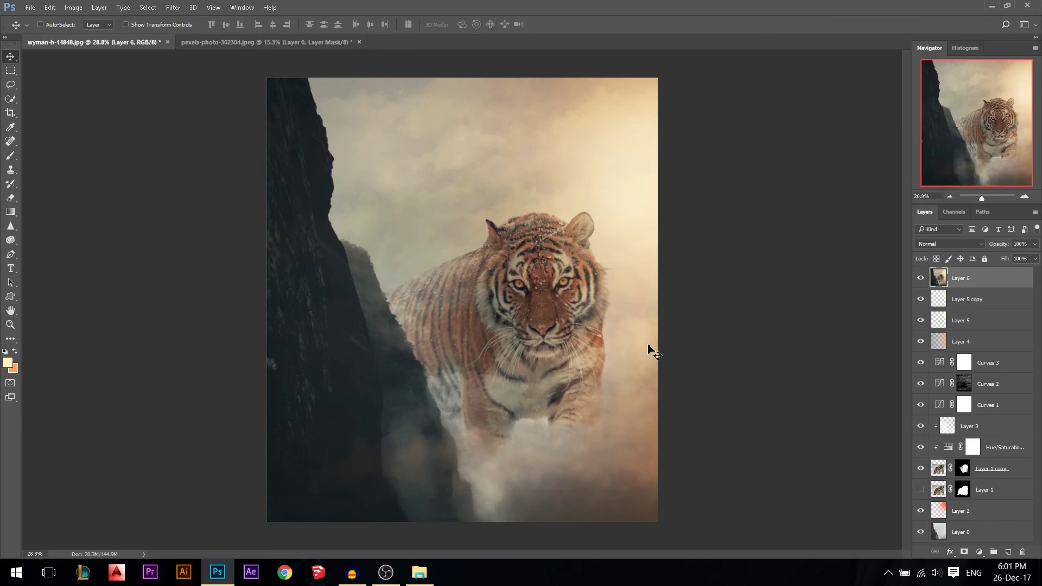
Open the Camera Raw Filter again and configure a new Graduated Filter with Exposure 0.00 and Temperature -25
click(173, 7)
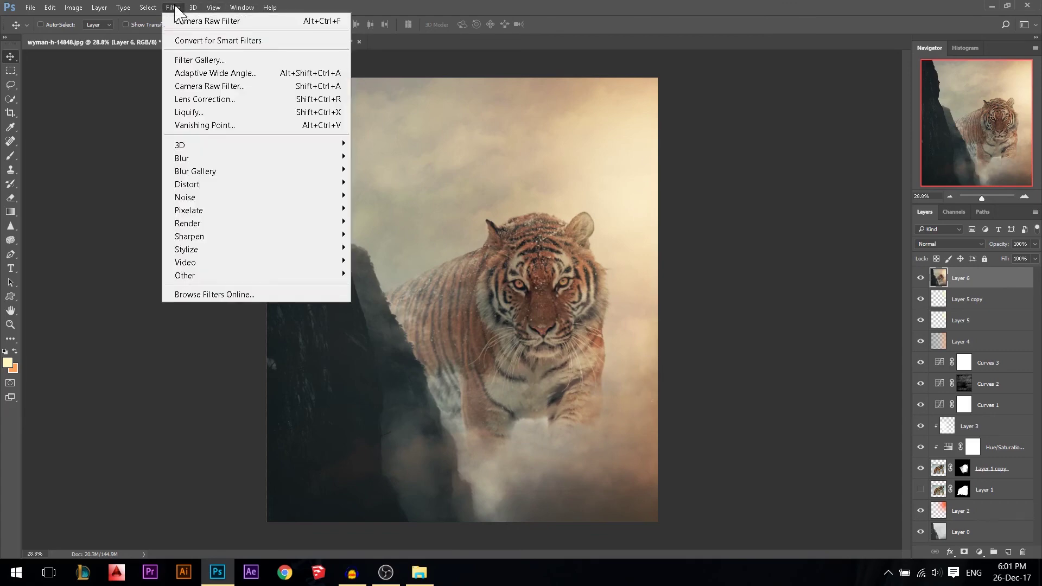
click(209, 87)
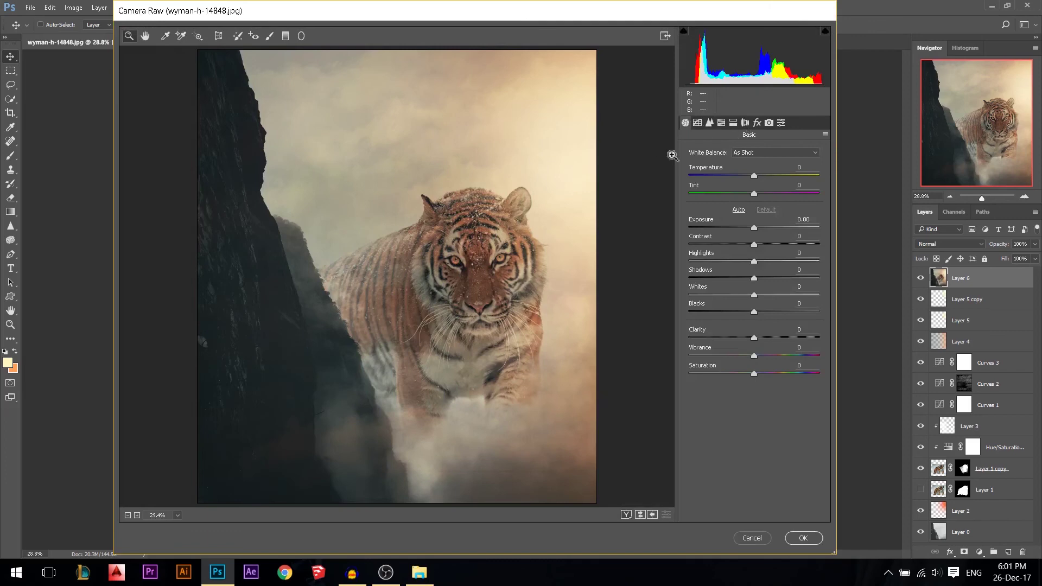
alt+click(460, 233)
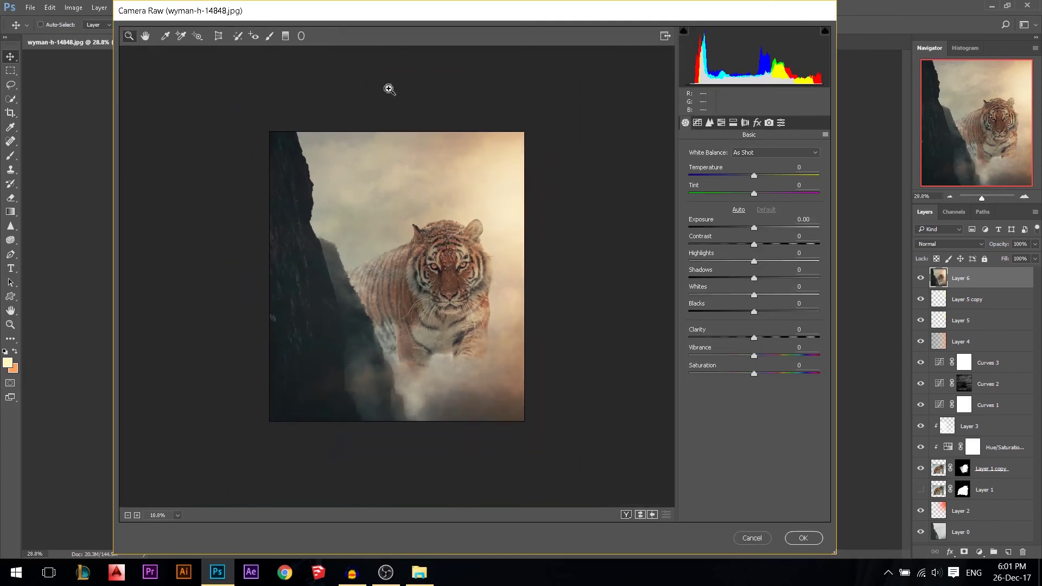
click(286, 37)
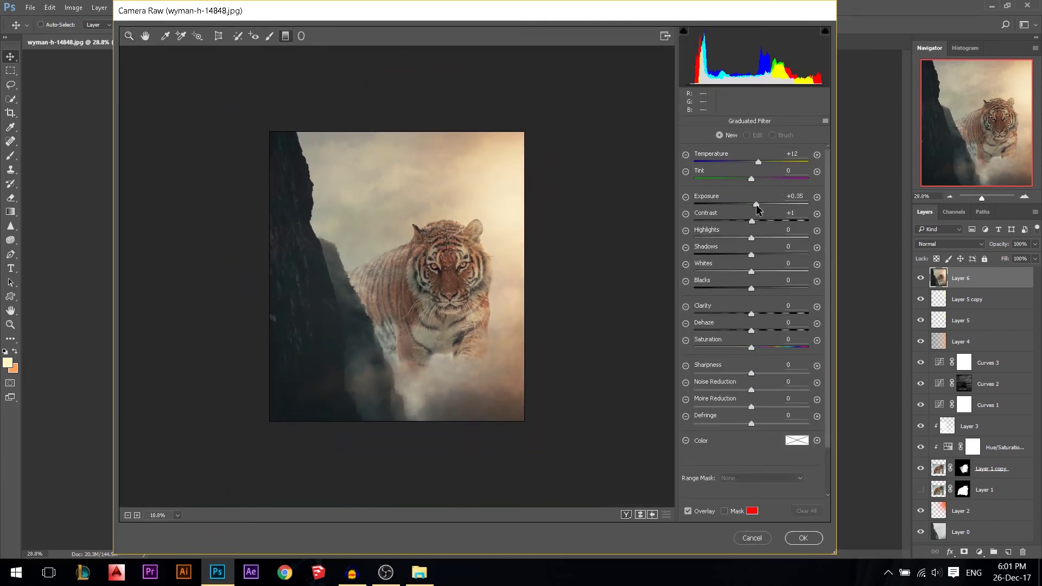
double_click(757, 204)
drag(759, 162, 743, 162)
Draw five cool graduated filters inward from the image's lower-left, upper-left, top, bottom and far-left sides, and apply them
drag(202, 414, 385, 307)
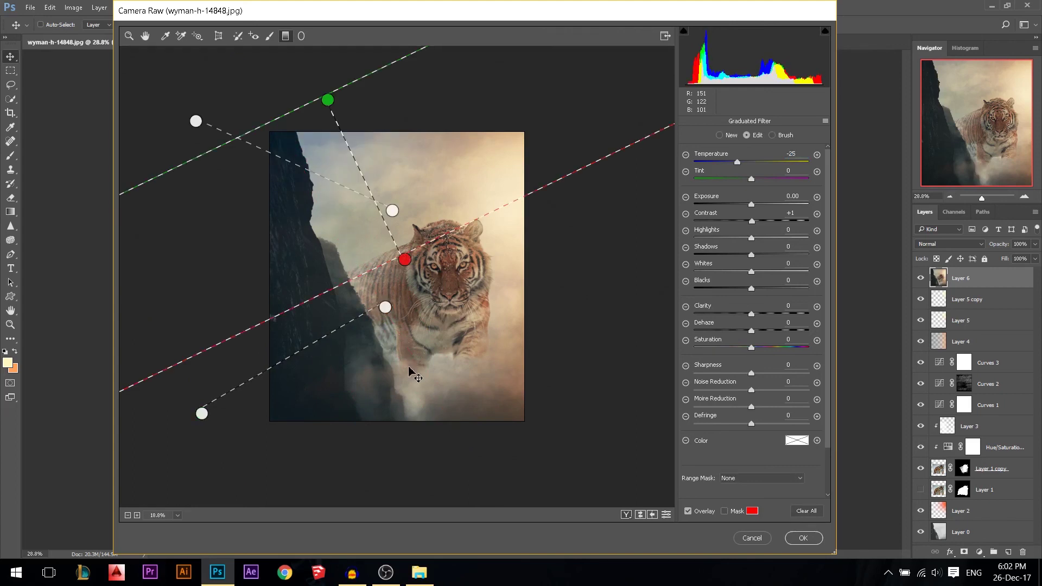
drag(409, 471, 433, 351)
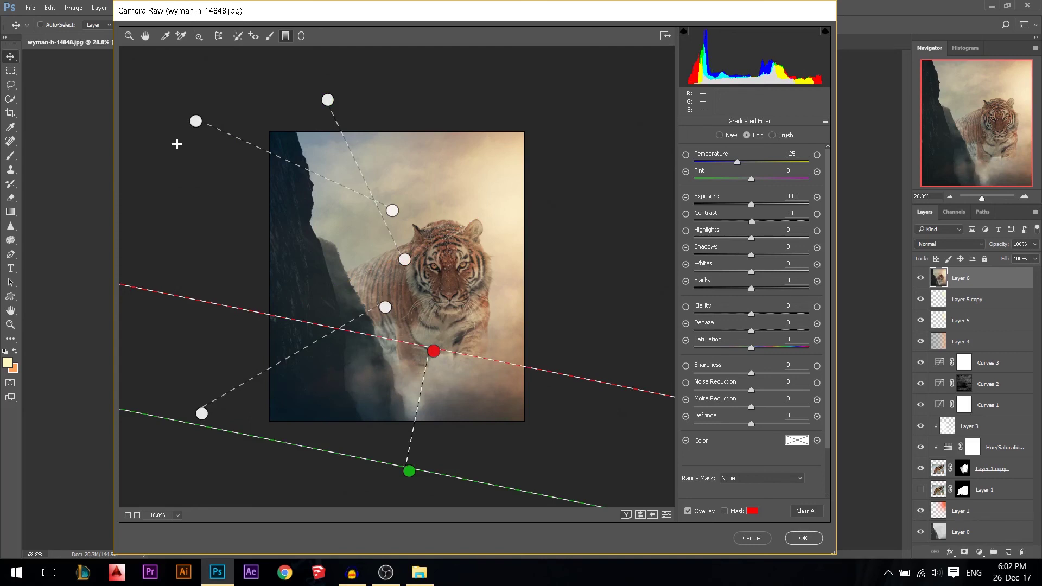
drag(138, 126, 263, 130)
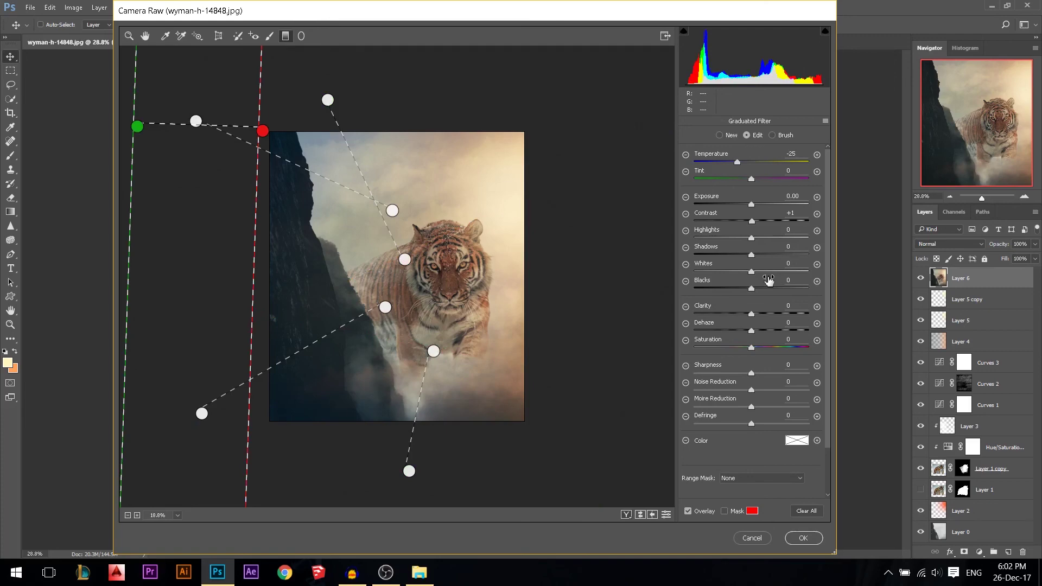
key(Return)
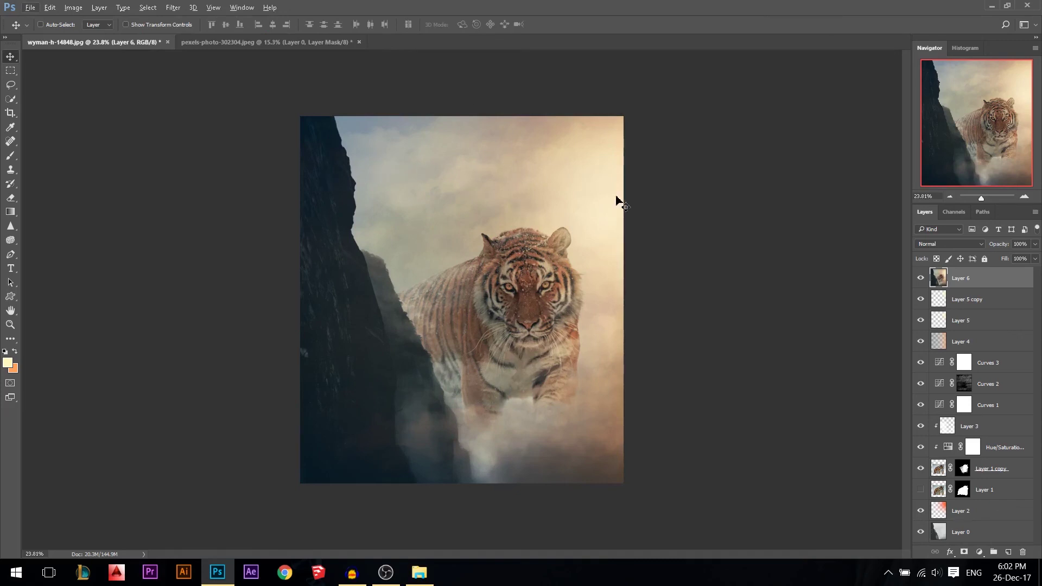
Examine the finished tiger composite enlarged in full-screen mode on a black background
key(ctrl+0)
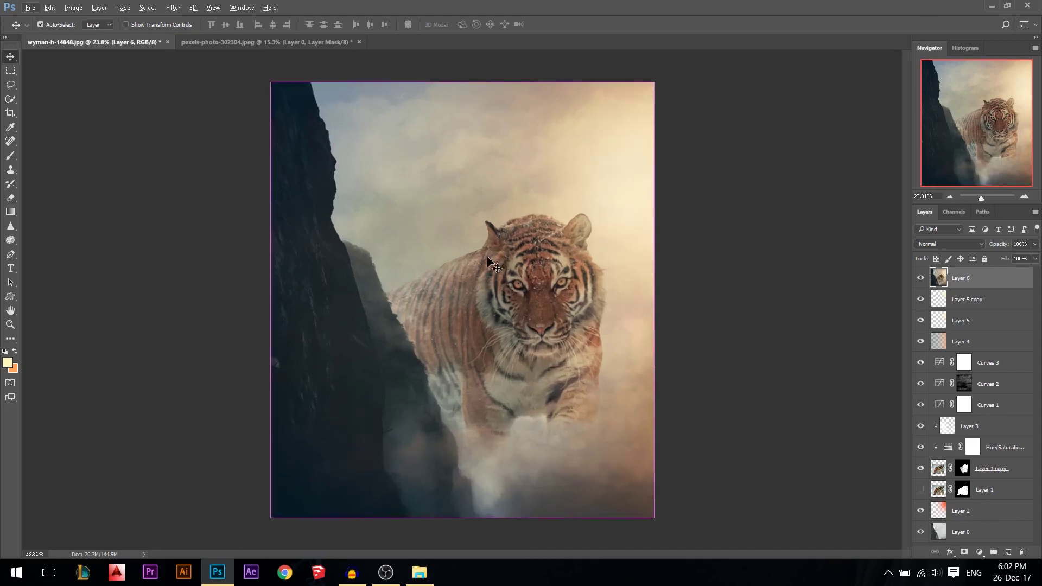
key(ctrl+plus)
key(f)
key(Return)
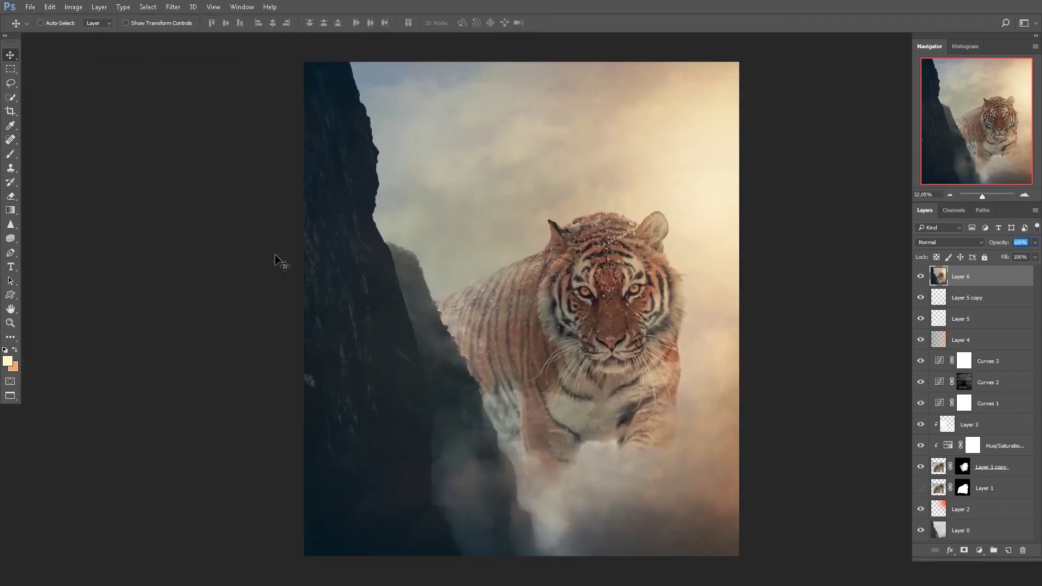
key(Return)
key(f)
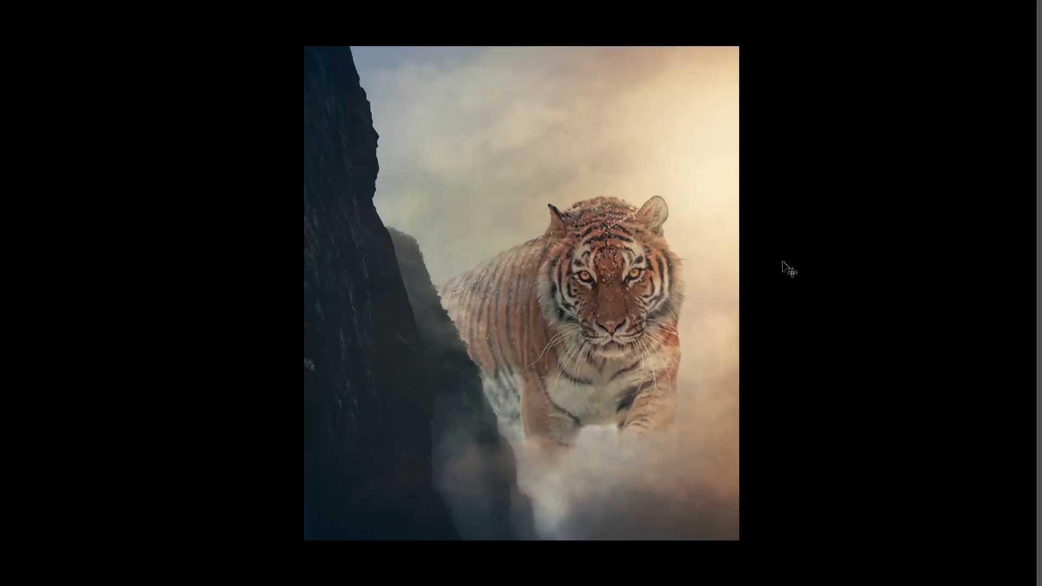
scroll(785, 262, up, 1)
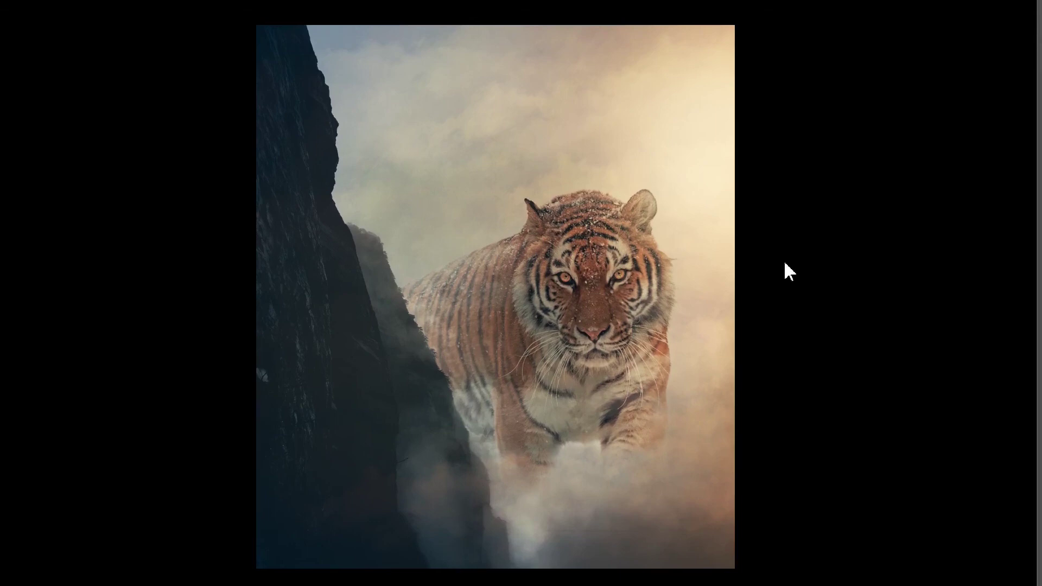